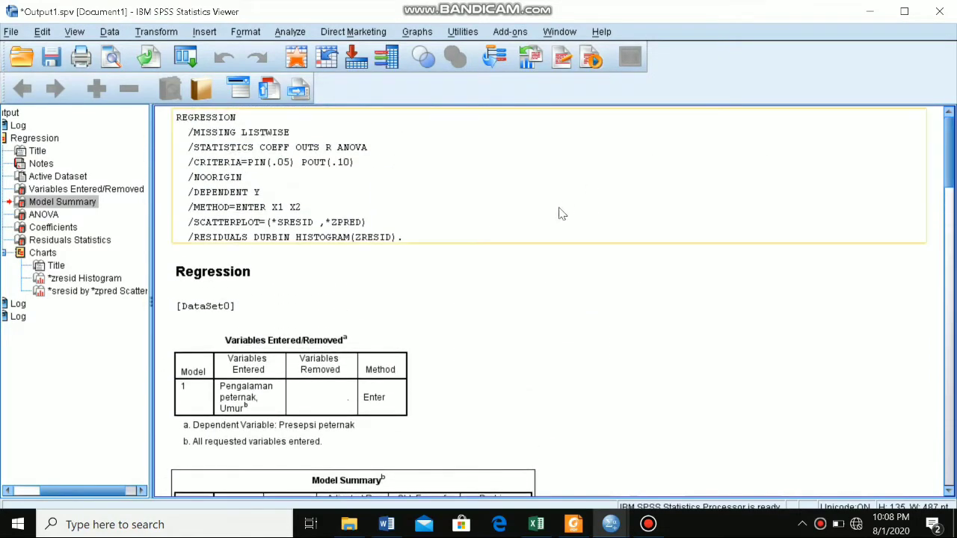
Step: Switch to the Excel workbook, look at the Uji T (Parsial) sheet, and return to the Interpretasi Output SPSS sheet
{"action": "left_click", "coordinate": [536, 524]}
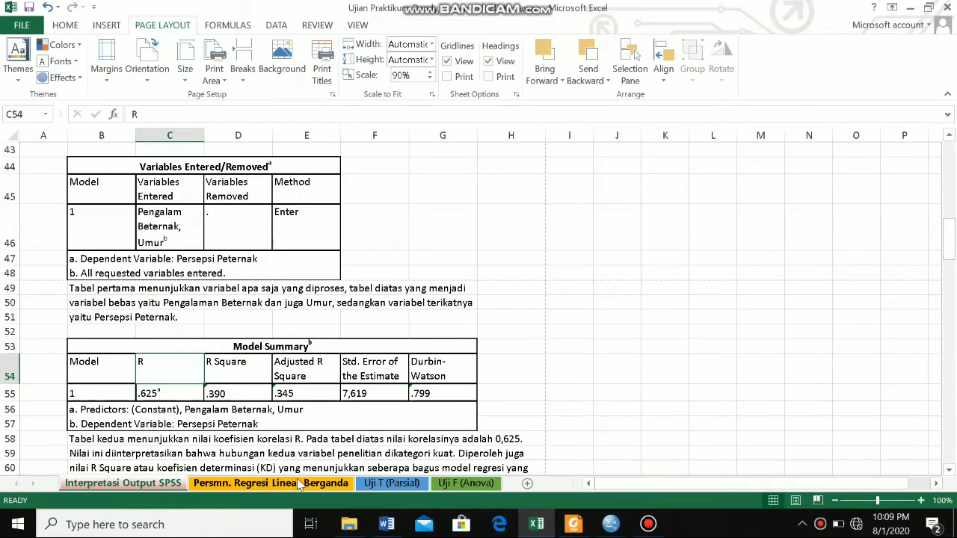
{"action": "left_click", "coordinate": [389, 483]}
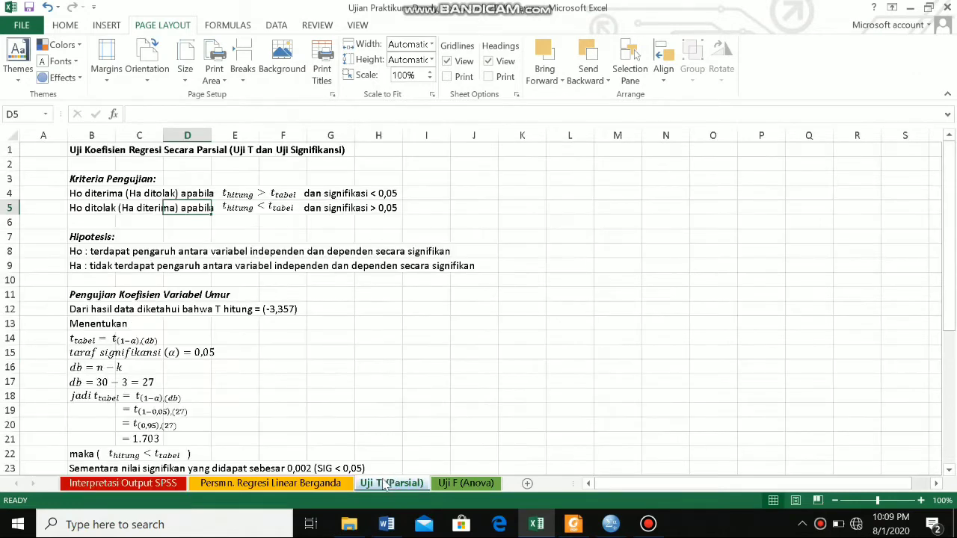
{"action": "left_click", "coordinate": [176, 486]}
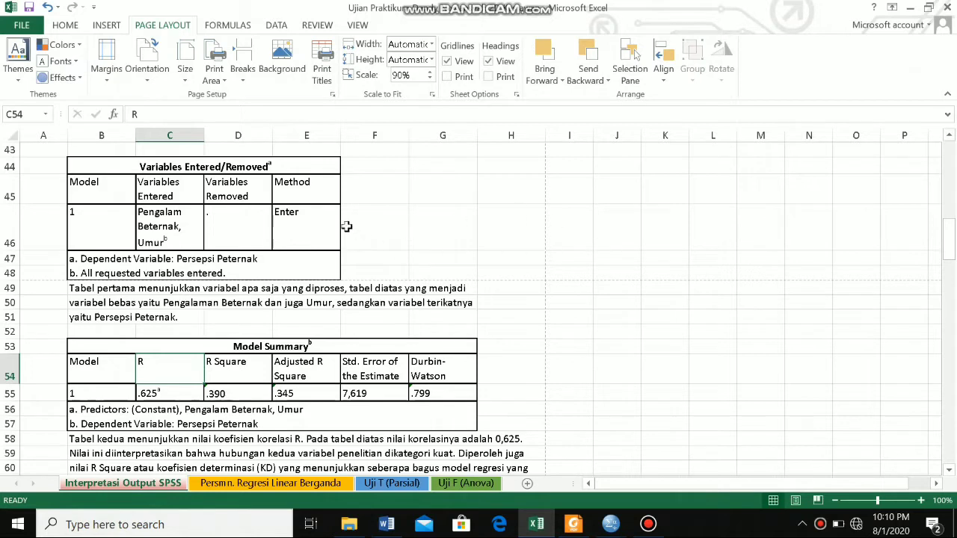
Step: Examine the entered and dependent variables in the Variables Entered/Removed table against the Umur (X1) and Pengalaman Beternak (X2) data columns
{"action": "left_click", "coordinate": [184, 216]}
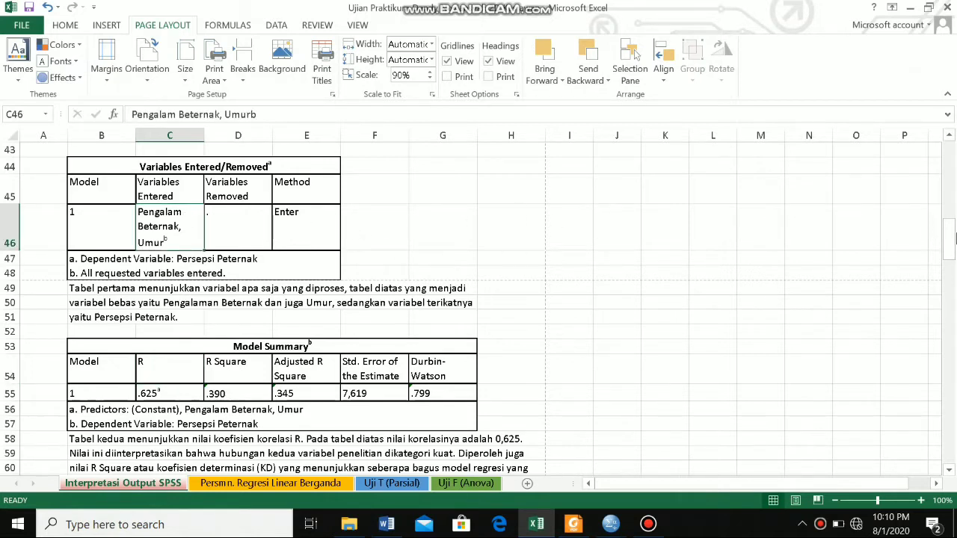
{"action": "left_click_drag", "start_coordinate": [954, 256], "coordinate": [937, 159]}
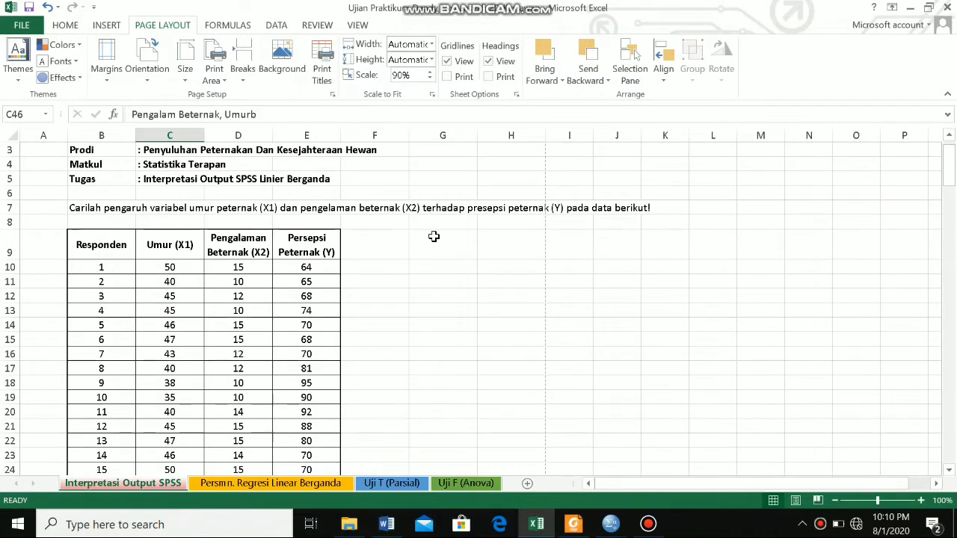
{"action": "left_click", "coordinate": [171, 248]}
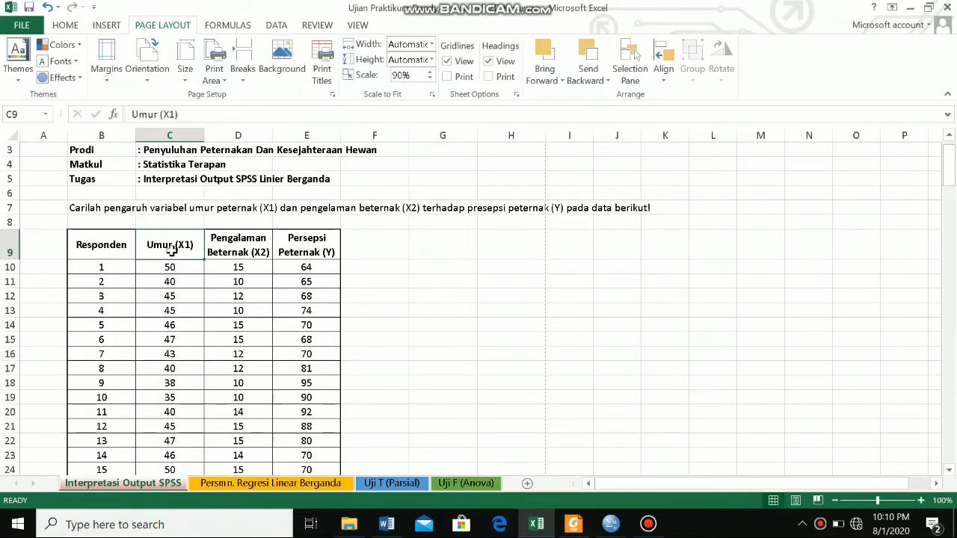
{"action": "left_click", "coordinate": [243, 243]}
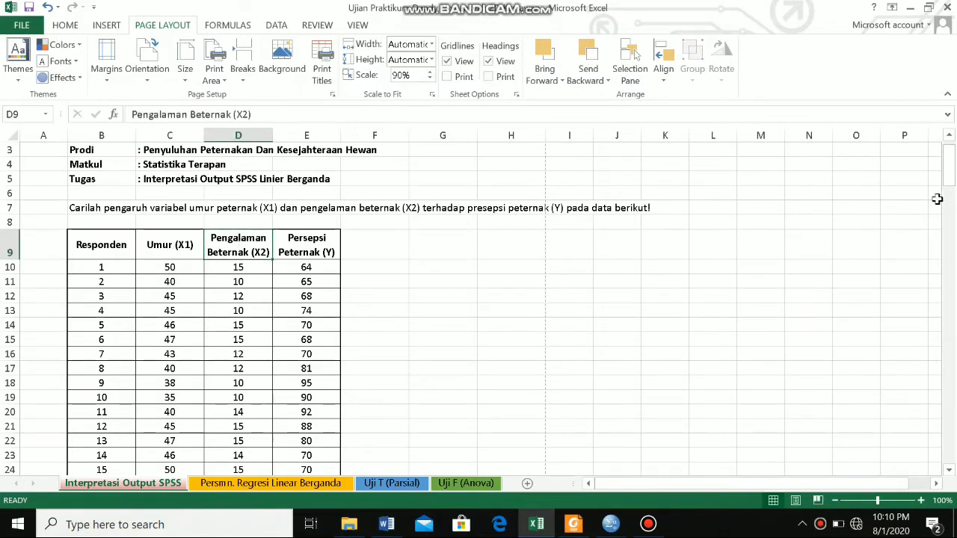
{"action": "left_click_drag", "start_coordinate": [952, 190], "coordinate": [952, 247]}
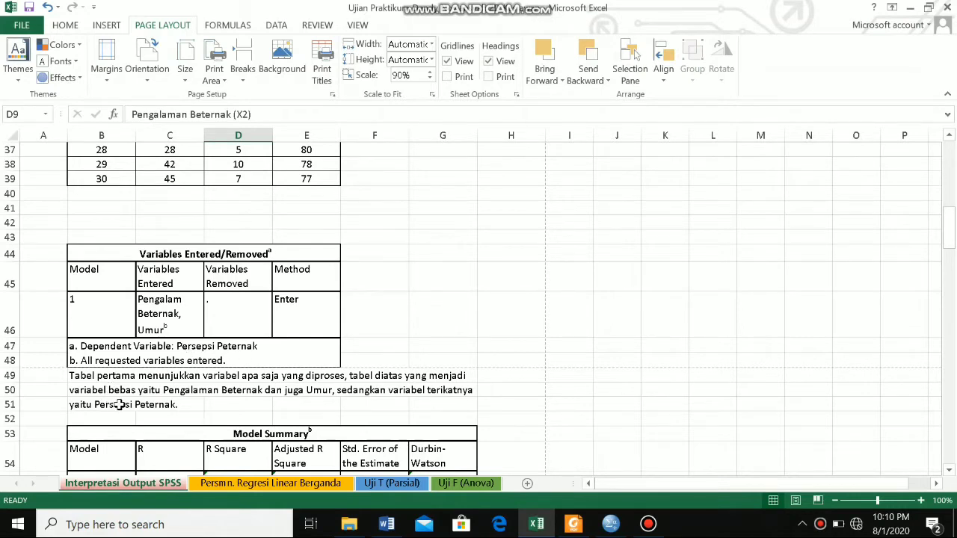
{"action": "left_click", "coordinate": [151, 346]}
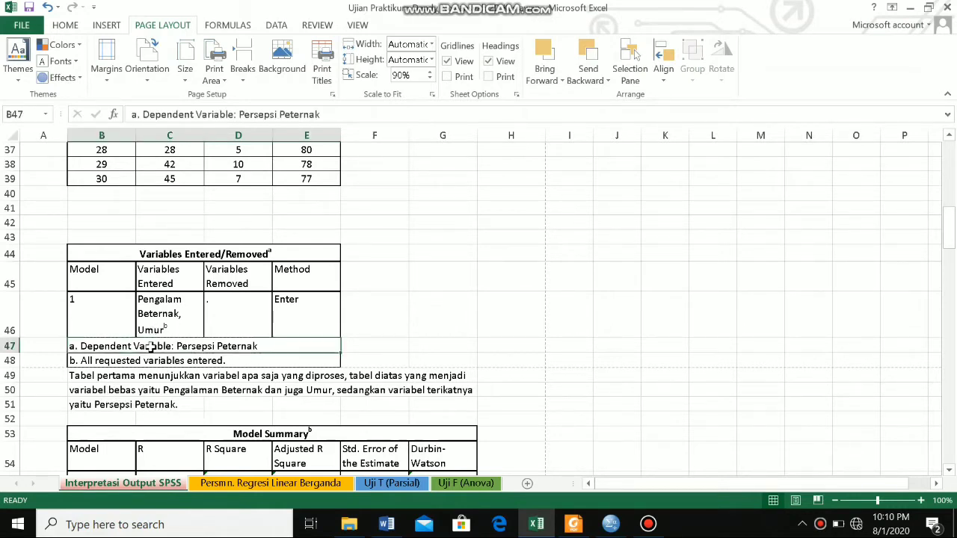
{"action": "left_click", "coordinate": [565, 319]}
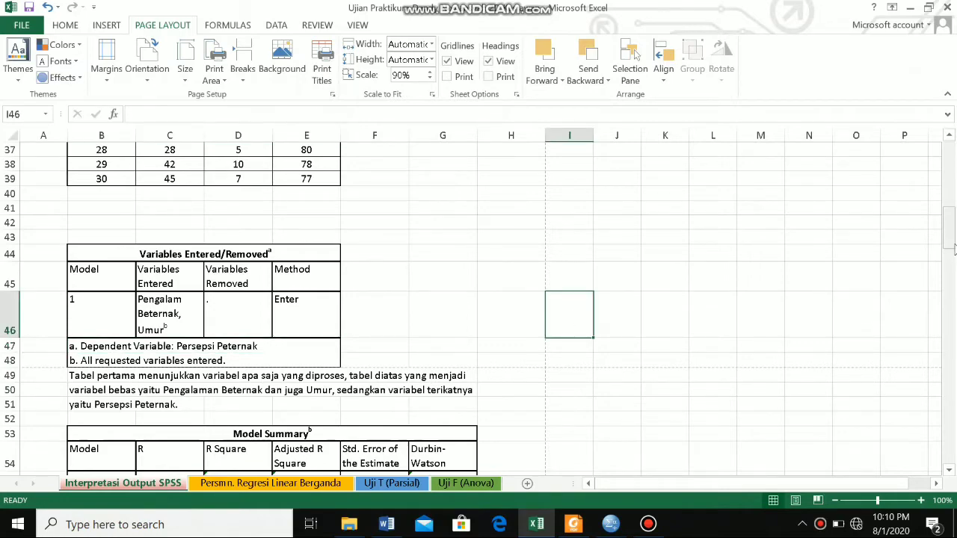
Step: Examine R, R Square and their interpretation under the Model Summary table, and the significance value in the ANOVA table
{"action": "left_click_drag", "start_coordinate": [951, 246], "coordinate": [952, 273]}
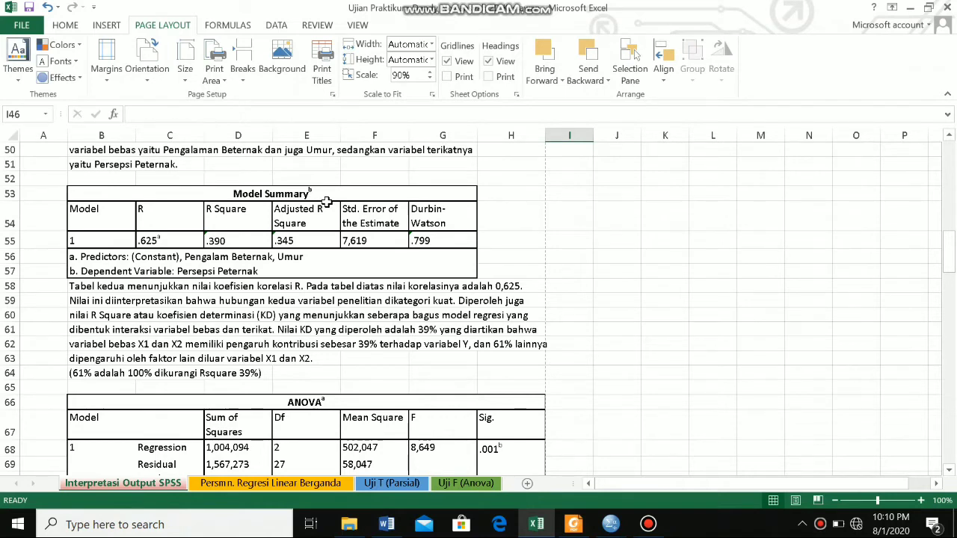
{"action": "left_click", "coordinate": [189, 224]}
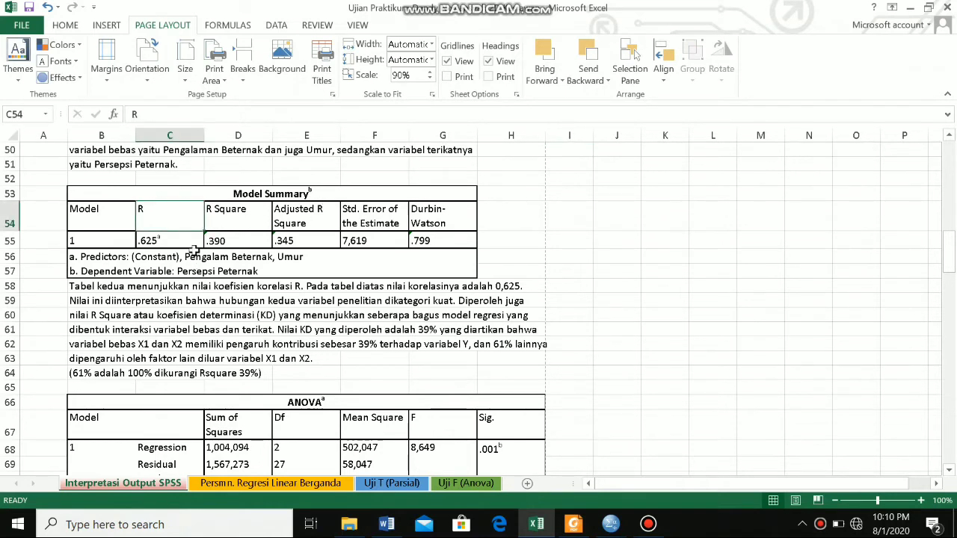
{"action": "left_click", "coordinate": [191, 244]}
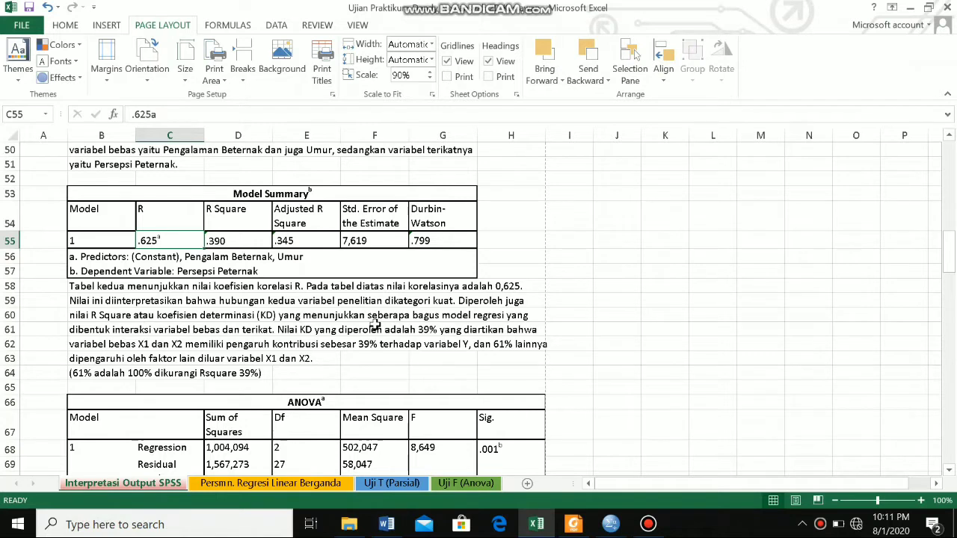
{"action": "left_click", "coordinate": [249, 211]}
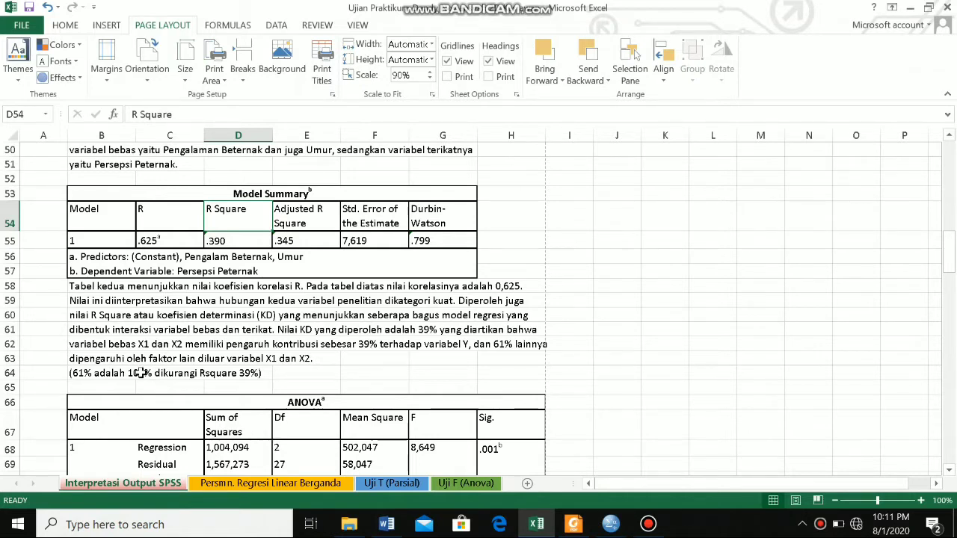
{"action": "left_click_drag", "start_coordinate": [140, 374], "coordinate": [133, 384]}
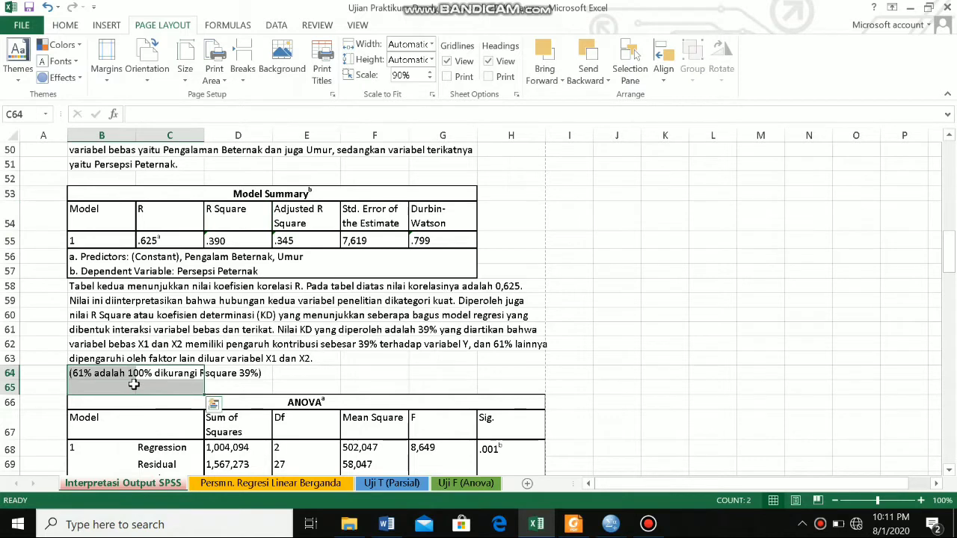
{"action": "left_click", "coordinate": [308, 386]}
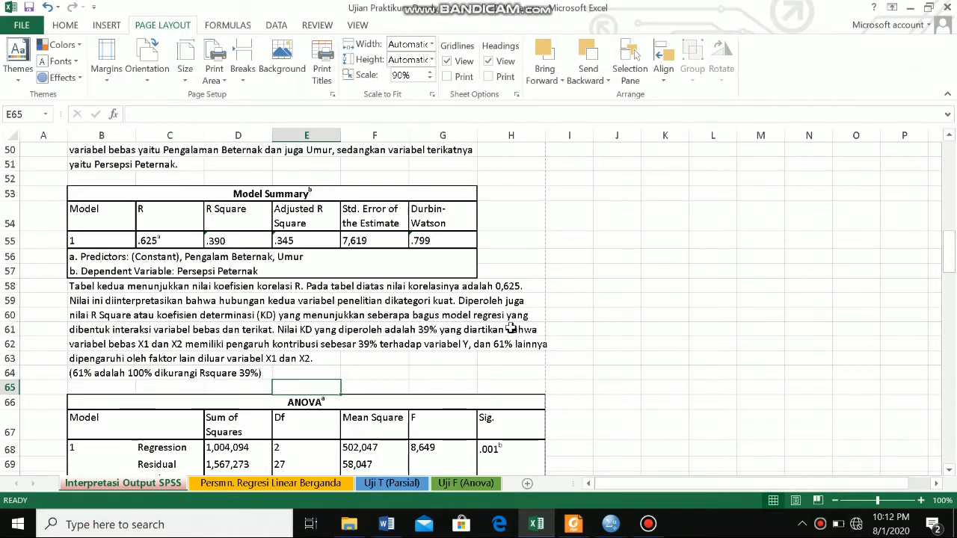
{"action": "left_click_drag", "start_coordinate": [950, 265], "coordinate": [950, 280]}
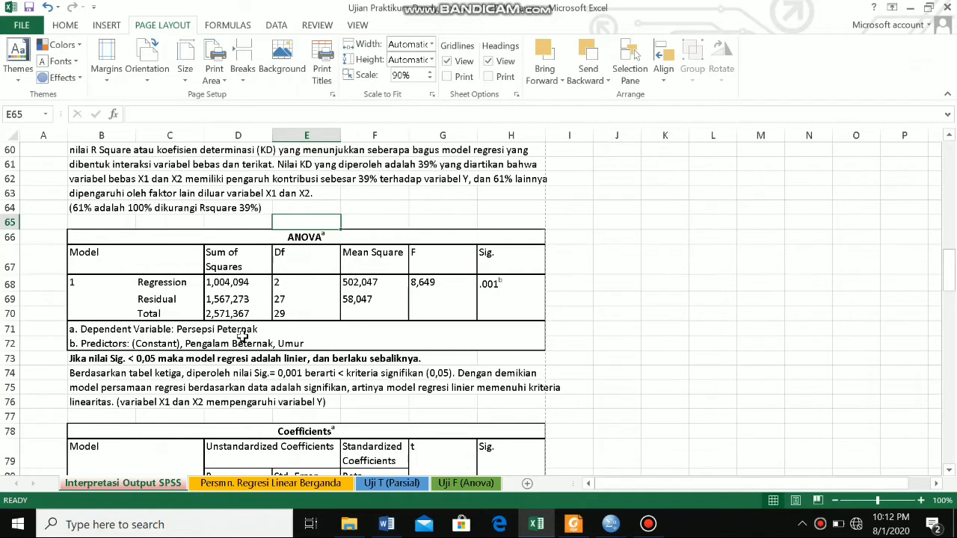
{"action": "left_click", "coordinate": [499, 301]}
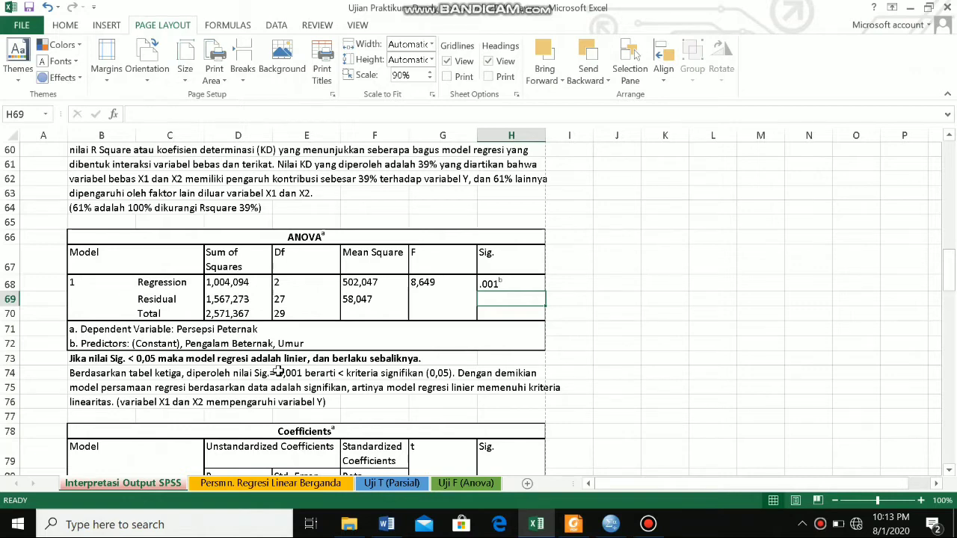
Step: Examine the Unstandardized Coefficients B values alongside the two regression equations below the Coefficients table, and look over the rest of the sheet
{"action": "left_click_drag", "start_coordinate": [952, 261], "coordinate": [953, 286]}
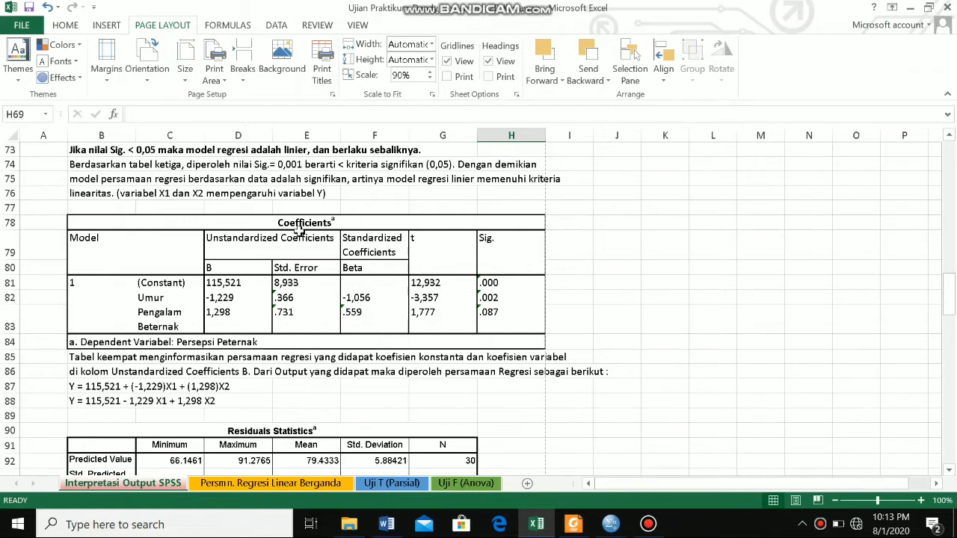
{"action": "left_click", "coordinate": [256, 253]}
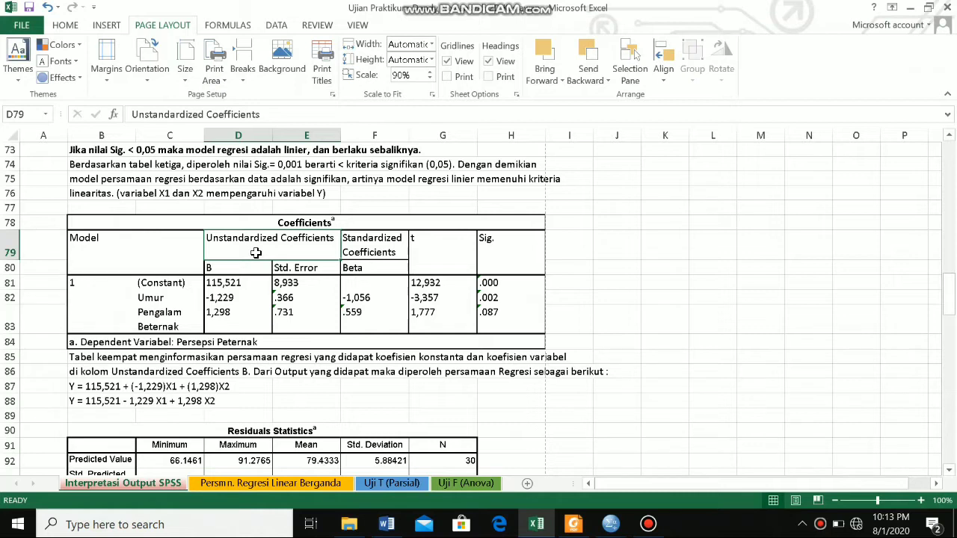
{"action": "left_click", "coordinate": [75, 385]}
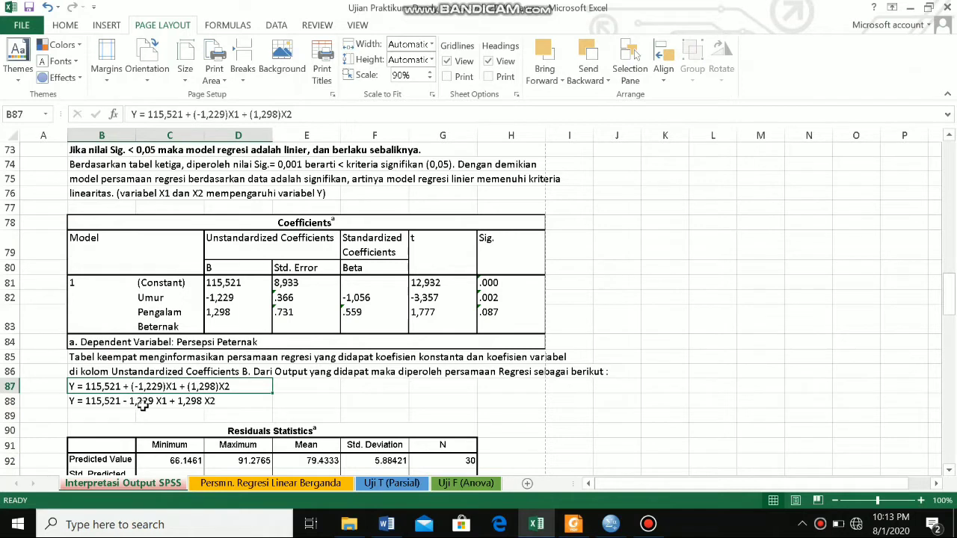
{"action": "left_click", "coordinate": [224, 297]}
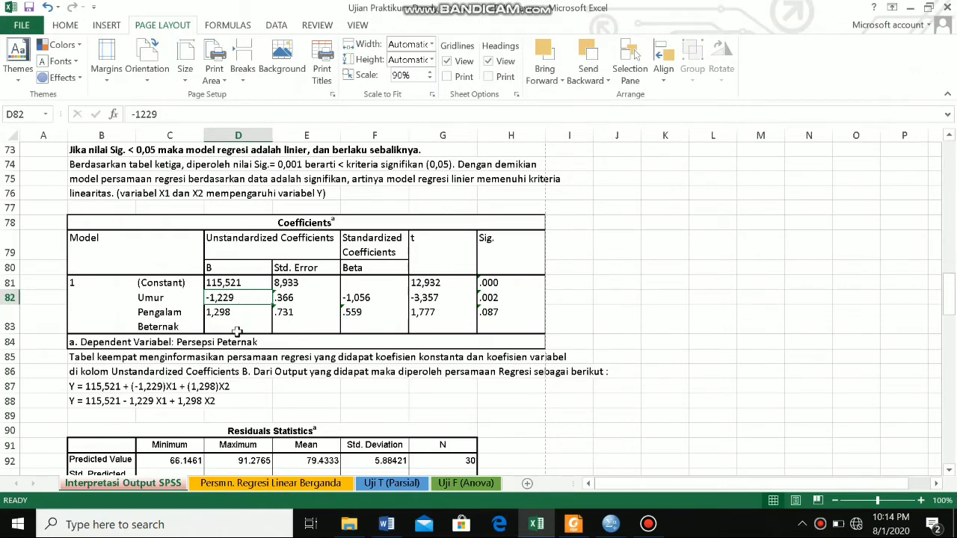
{"action": "left_click", "coordinate": [238, 323]}
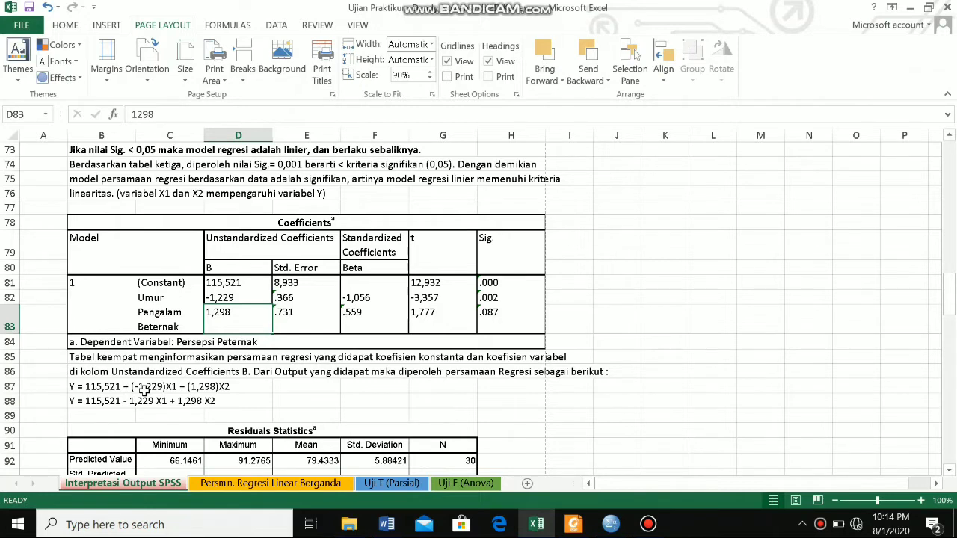
{"action": "left_click", "coordinate": [87, 399]}
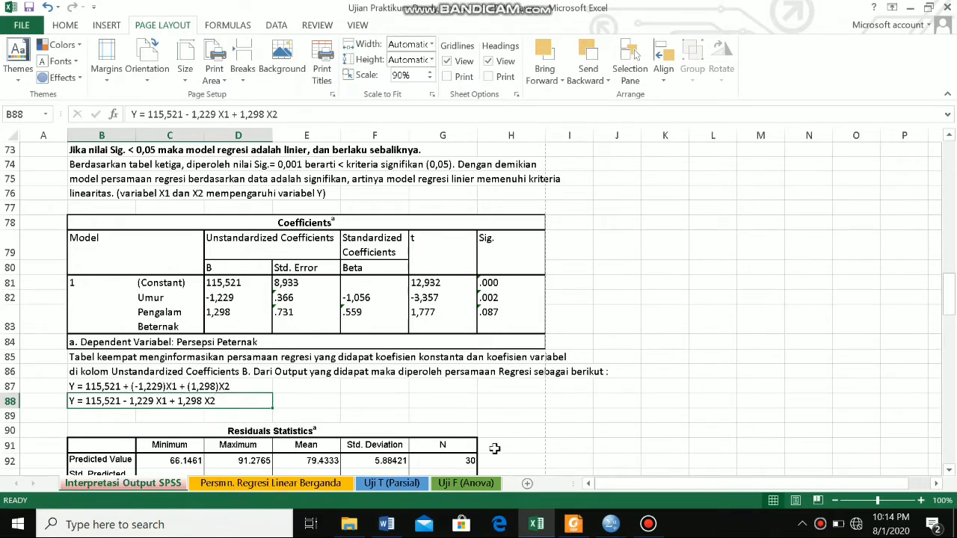
{"action": "left_click_drag", "start_coordinate": [953, 299], "coordinate": [952, 360]}
{"action": "left_click_drag", "start_coordinate": [952, 364], "coordinate": [948, 257]}
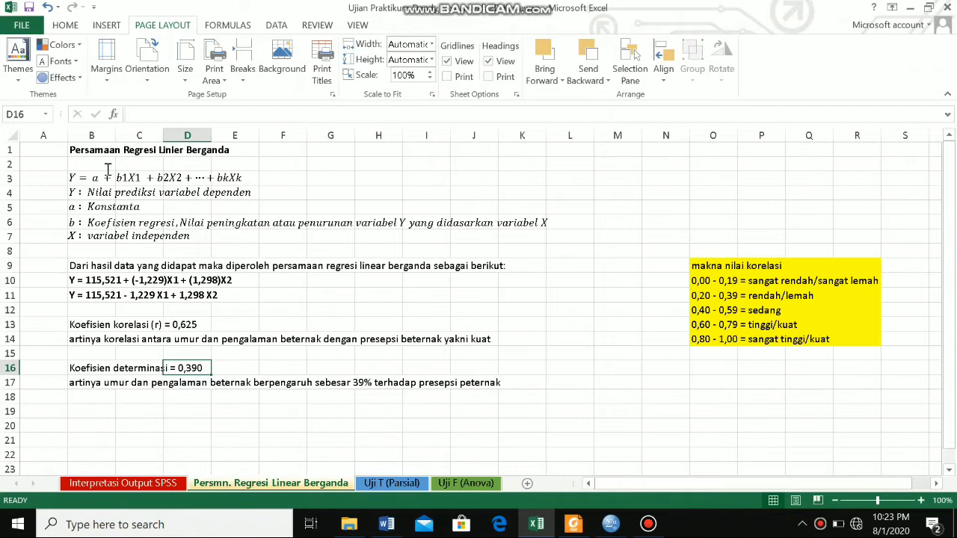
Step: Examine the general multiple regression formula and the definitions of its terms on the Persmn. Regresi Linear Berganda sheet
{"action": "left_click", "coordinate": [9, 178]}
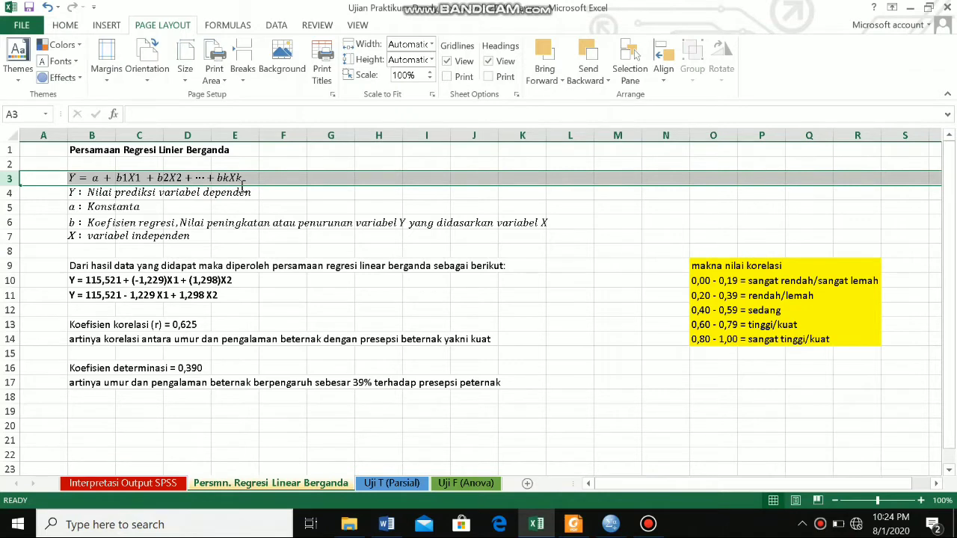
{"action": "left_click", "coordinate": [280, 203]}
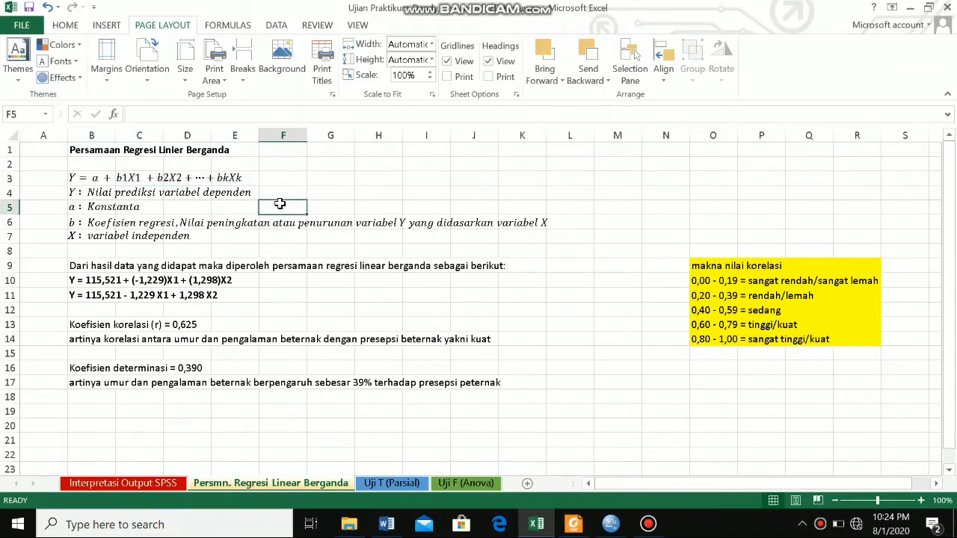
{"action": "left_click", "coordinate": [14, 178]}
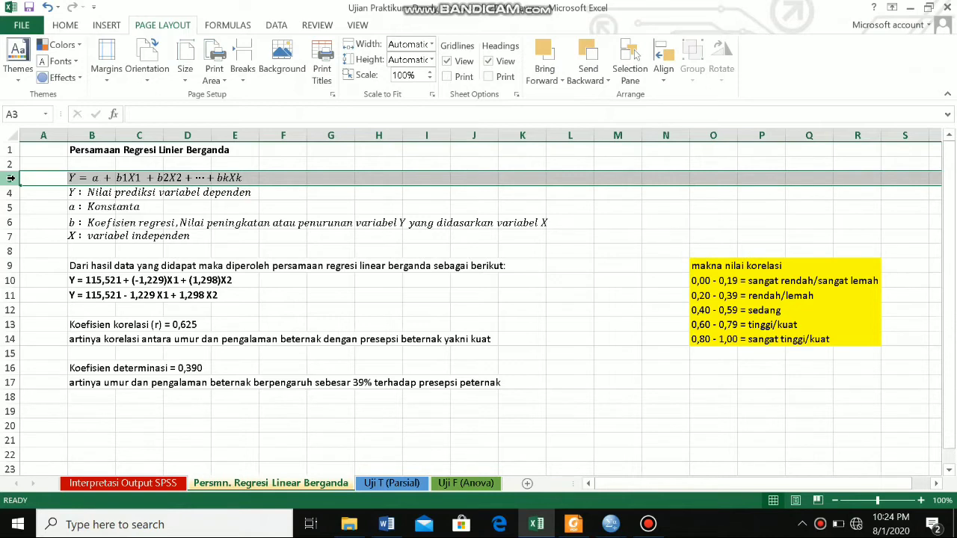
{"action": "left_click", "coordinate": [161, 209]}
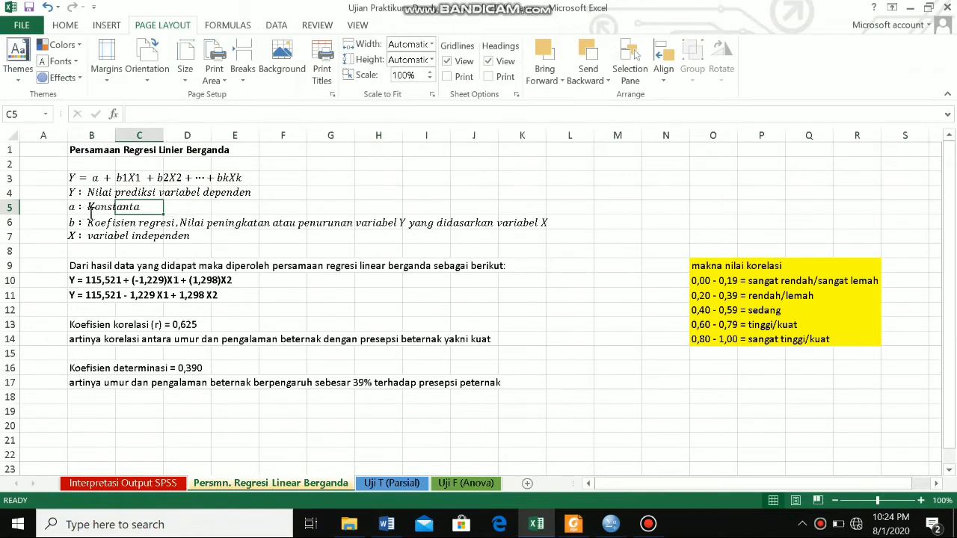
{"action": "left_click", "coordinate": [9, 222]}
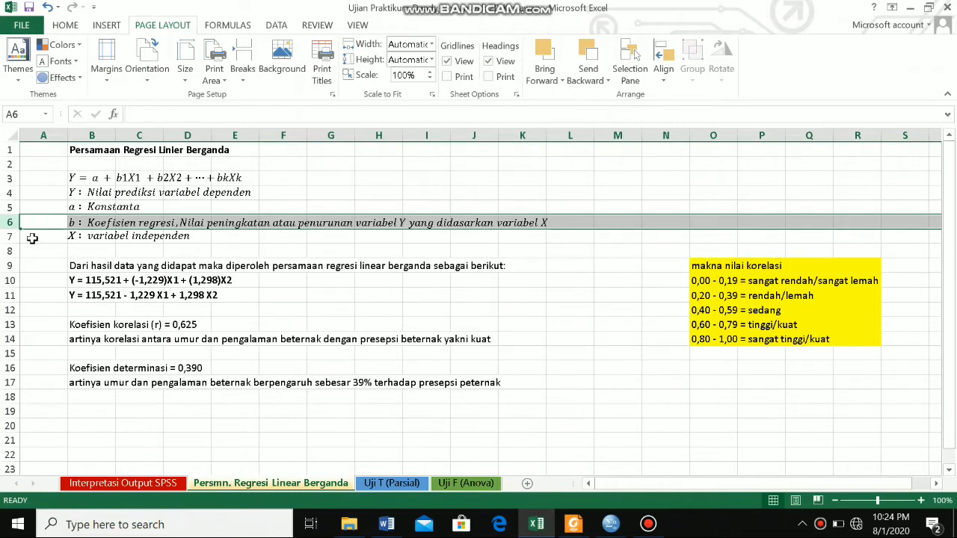
{"action": "left_click", "coordinate": [9, 236]}
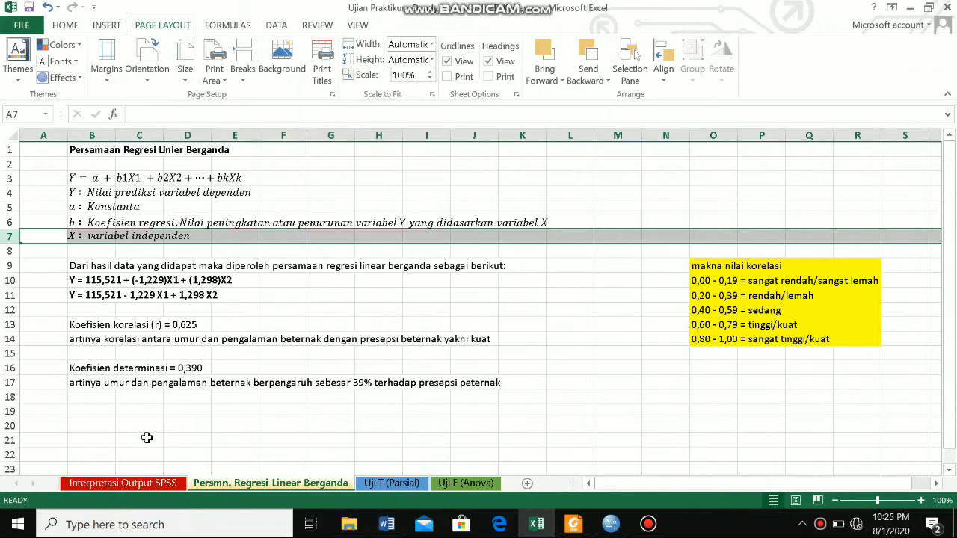
Step: Compare the obtained regression equation in row 10 with the Coefficients table on the Interpretasi Output SPSS sheet
{"action": "left_click", "coordinate": [74, 282]}
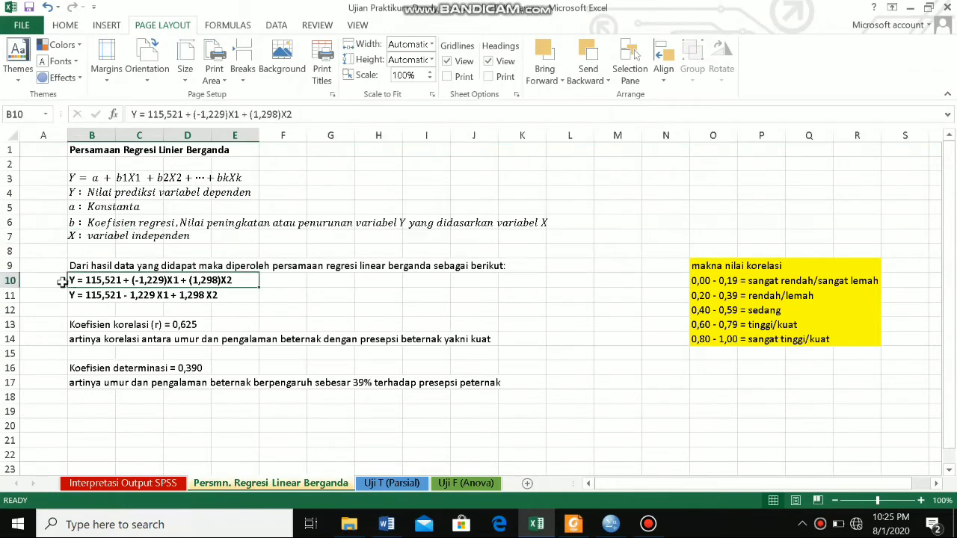
{"action": "left_click", "coordinate": [11, 279]}
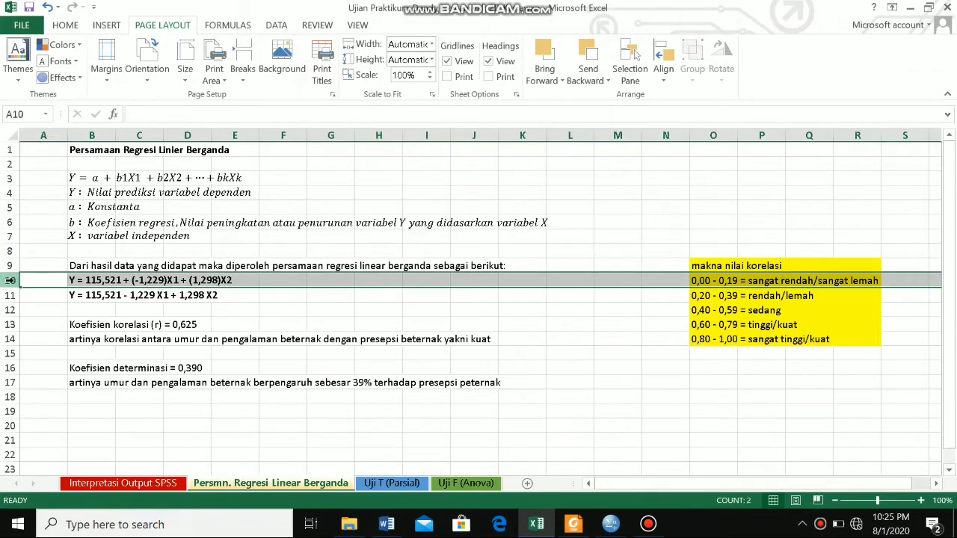
{"action": "left_click", "coordinate": [149, 484]}
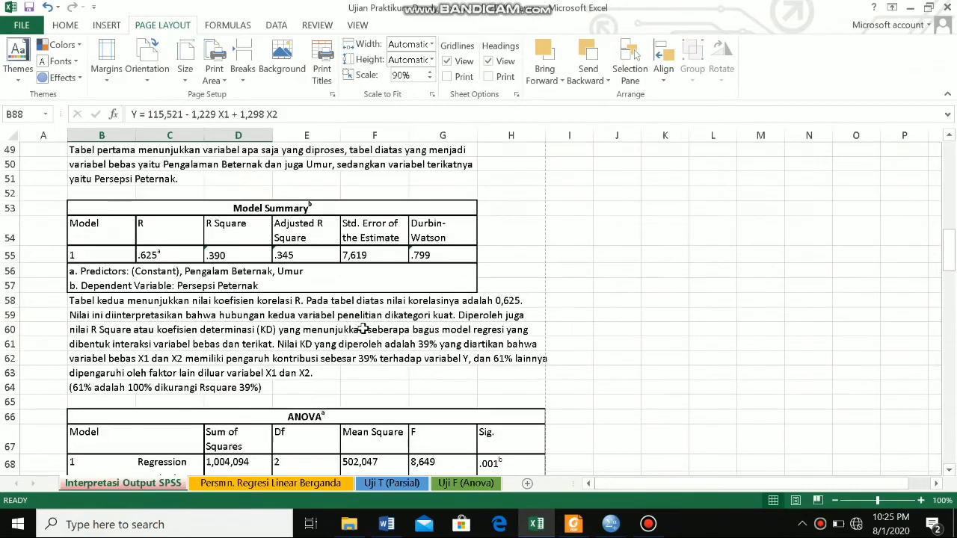
{"action": "left_click_drag", "start_coordinate": [949, 249], "coordinate": [948, 288]}
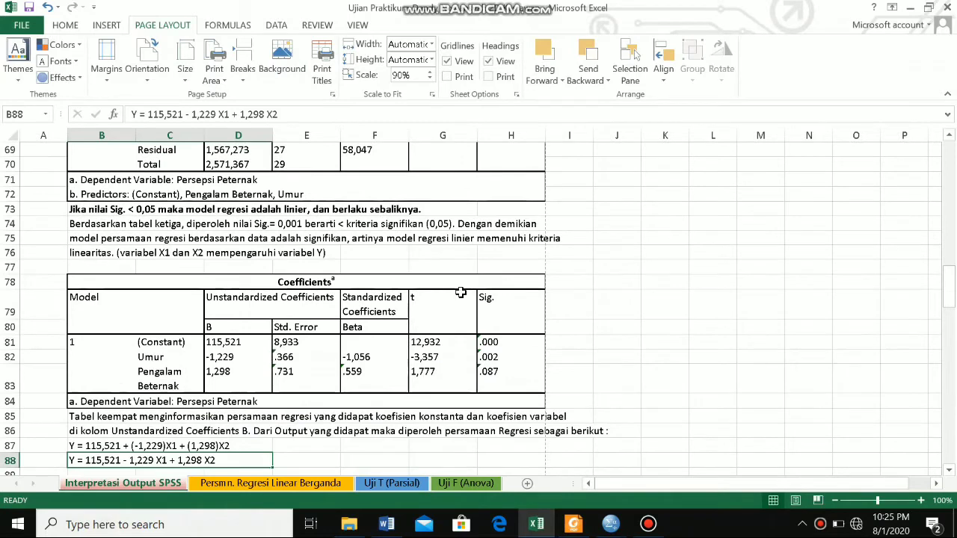
Step: Match the constant, Umur and Pengalaman Beternak B coefficients to the terms of the regression equation in row 10, and check its simplified form in row 11
{"action": "left_click", "coordinate": [249, 338]}
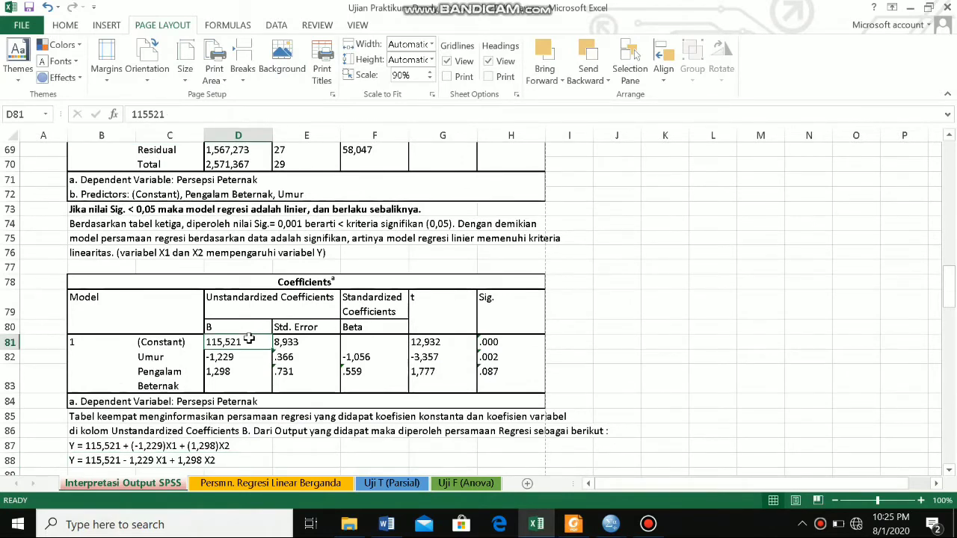
{"action": "left_click", "coordinate": [269, 485]}
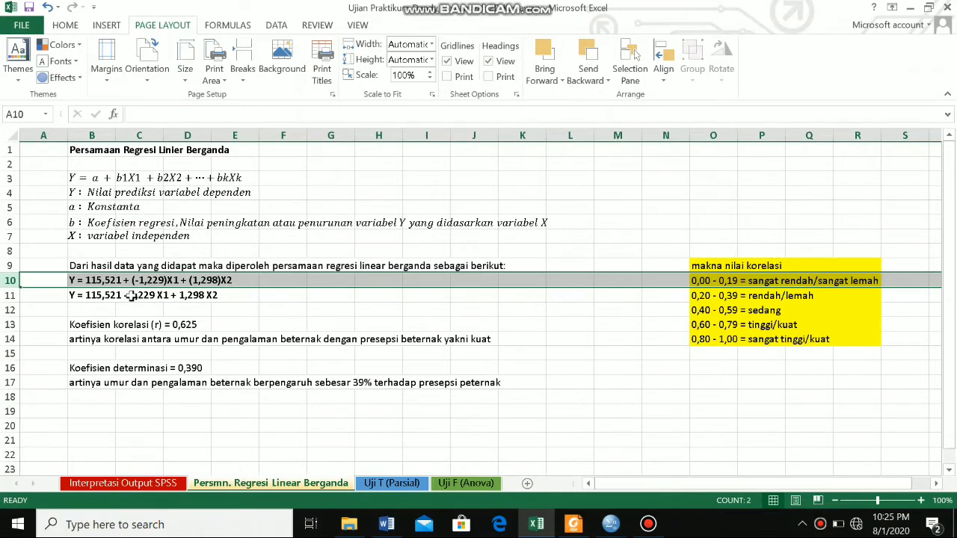
{"action": "left_click", "coordinate": [141, 484]}
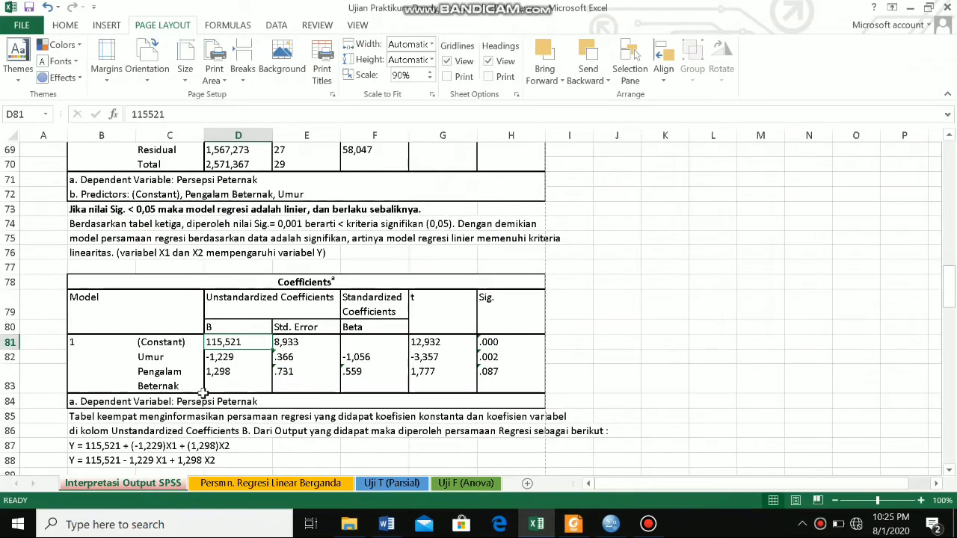
{"action": "left_click", "coordinate": [226, 356]}
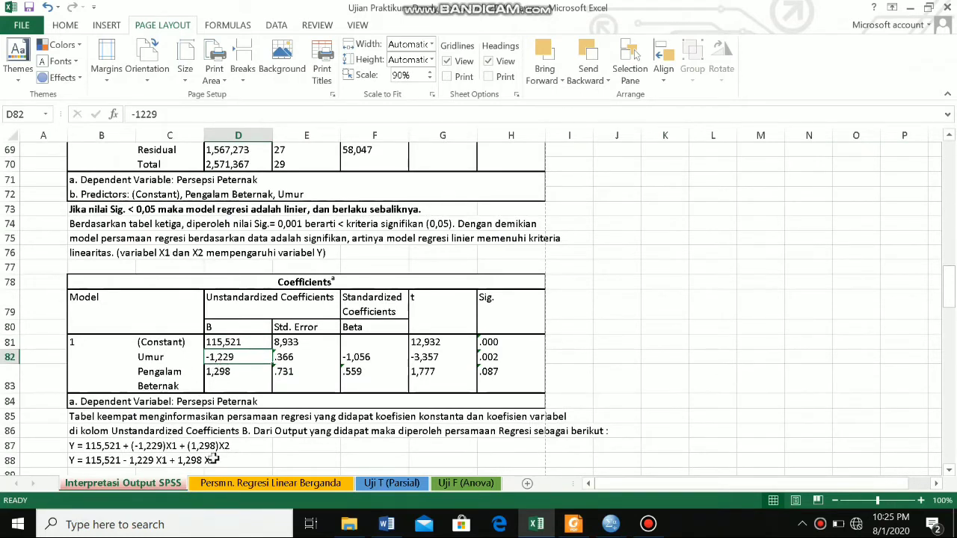
{"action": "left_click", "coordinate": [217, 484]}
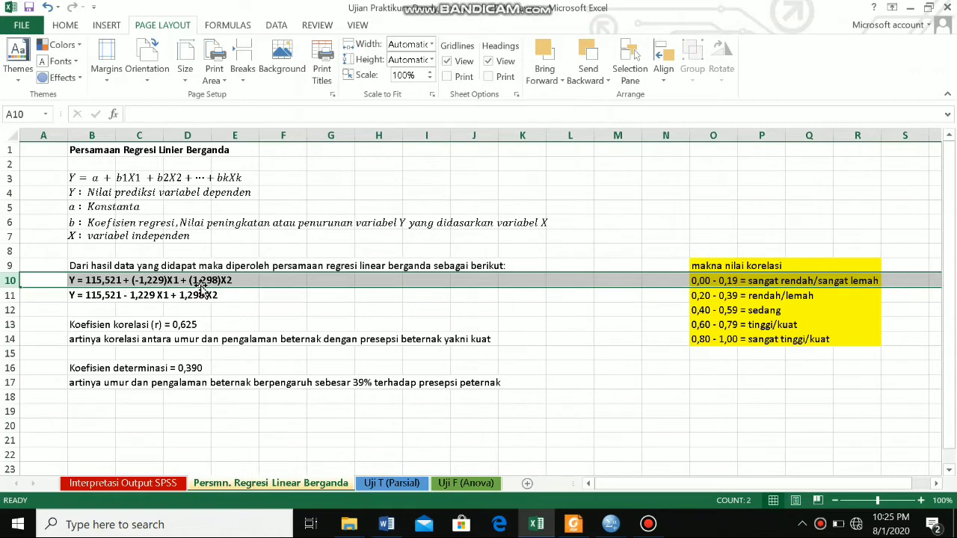
{"action": "left_click", "coordinate": [124, 484]}
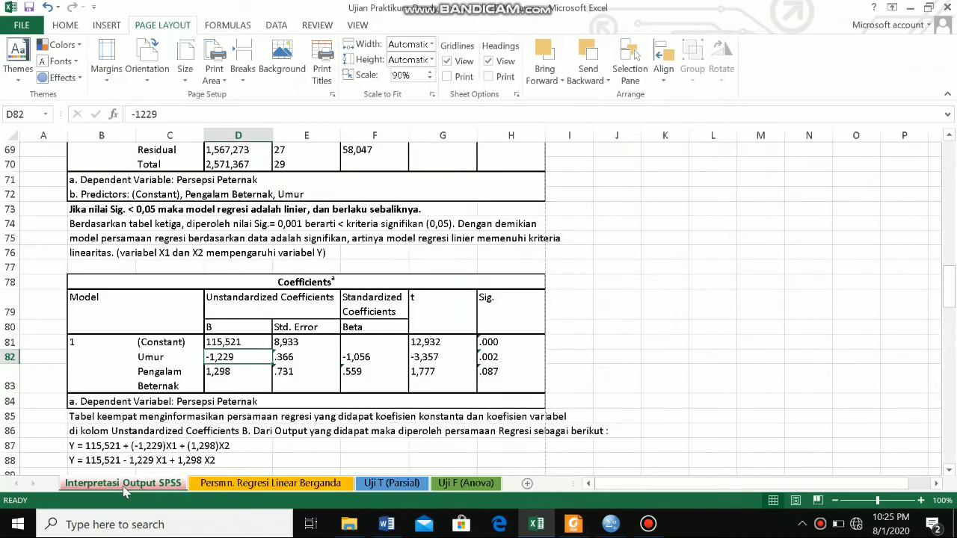
{"action": "left_click", "coordinate": [212, 381]}
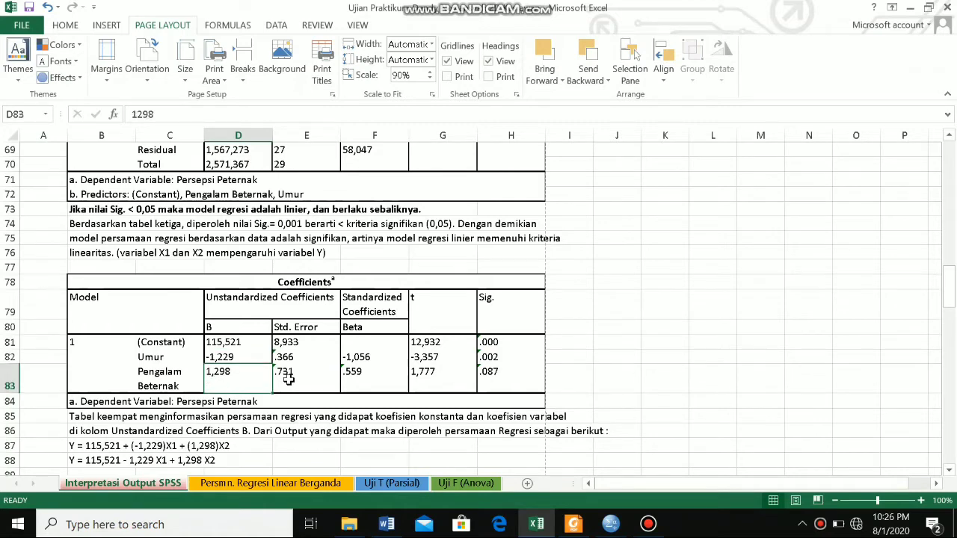
{"action": "left_click", "coordinate": [284, 486]}
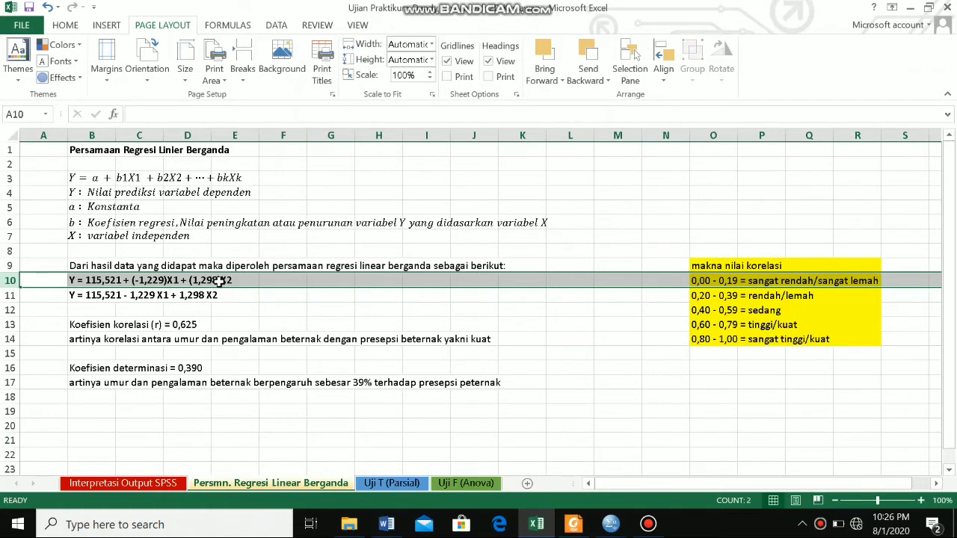
{"action": "left_click", "coordinate": [213, 320]}
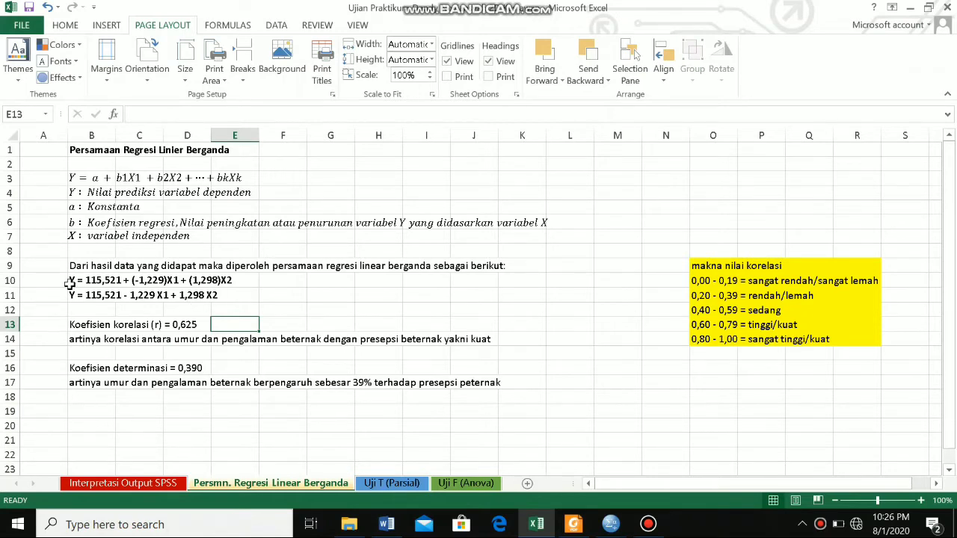
{"action": "left_click", "coordinate": [5, 295]}
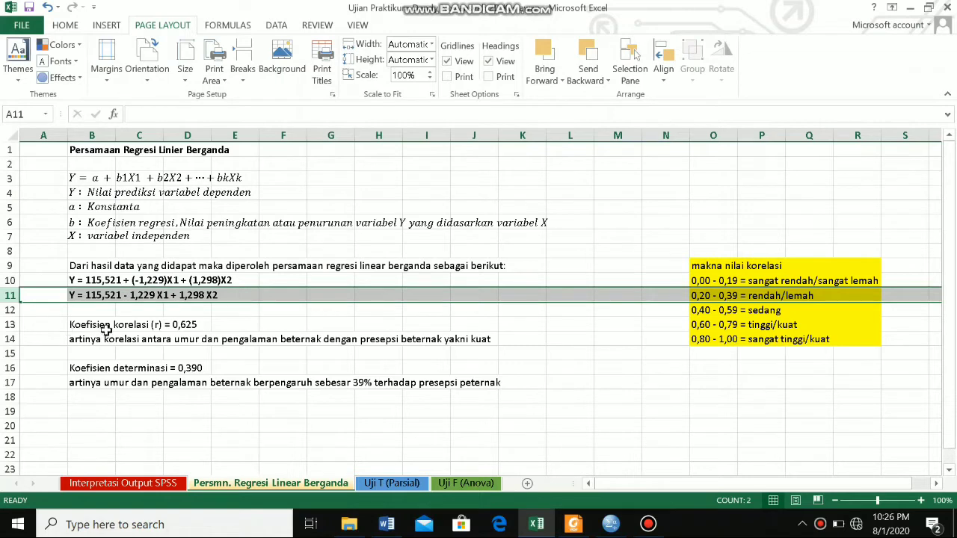
Step: Compare the correlation coefficient (r) in row 13 with the R value in the Model Summary table on the Interpretasi Output SPSS sheet
{"action": "left_click", "coordinate": [131, 329]}
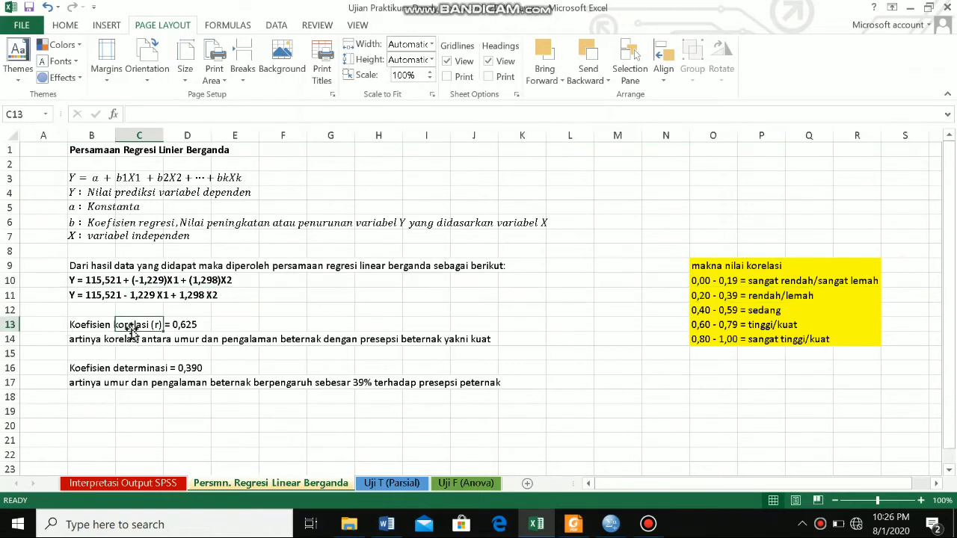
{"action": "left_click", "coordinate": [12, 325]}
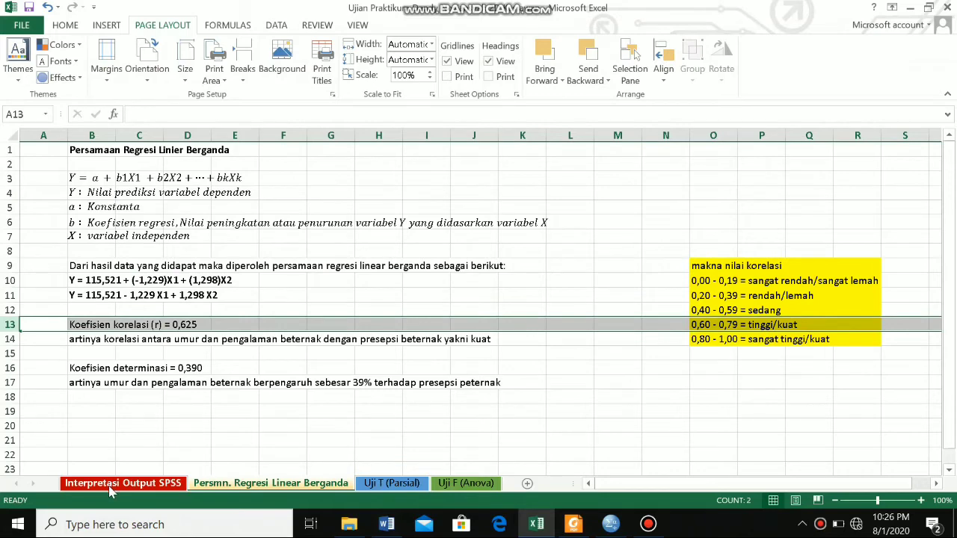
{"action": "left_click", "coordinate": [111, 484]}
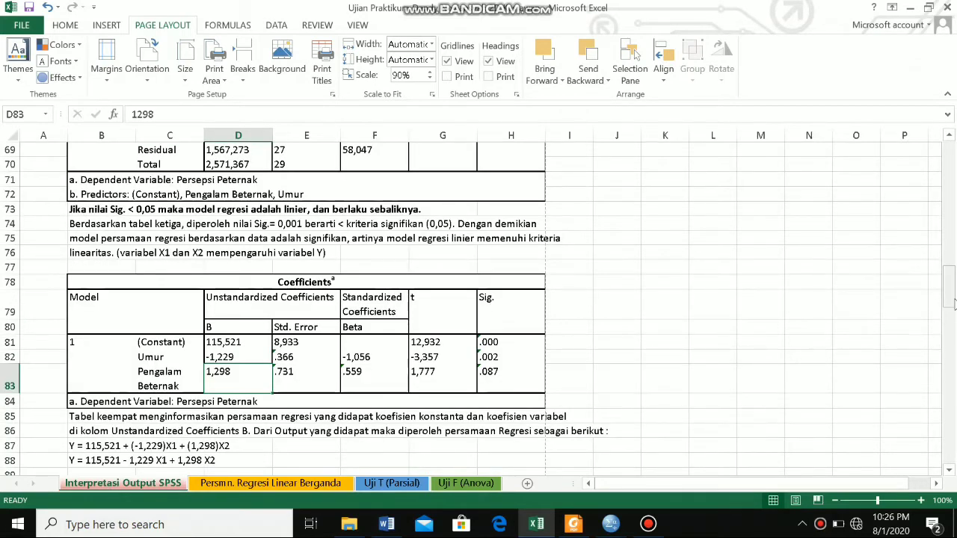
{"action": "left_click_drag", "start_coordinate": [948, 305], "coordinate": [951, 266]}
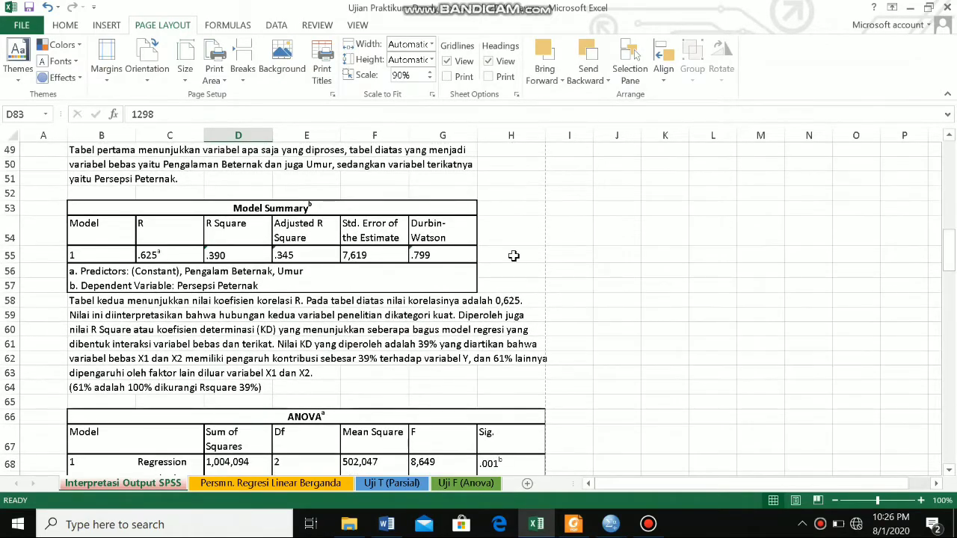
{"action": "left_click", "coordinate": [166, 237]}
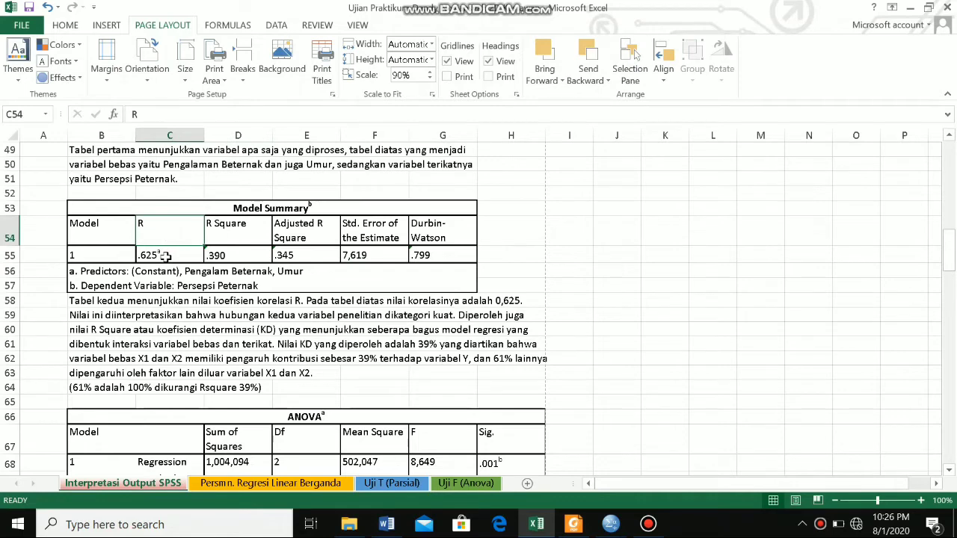
{"action": "left_click", "coordinate": [166, 255]}
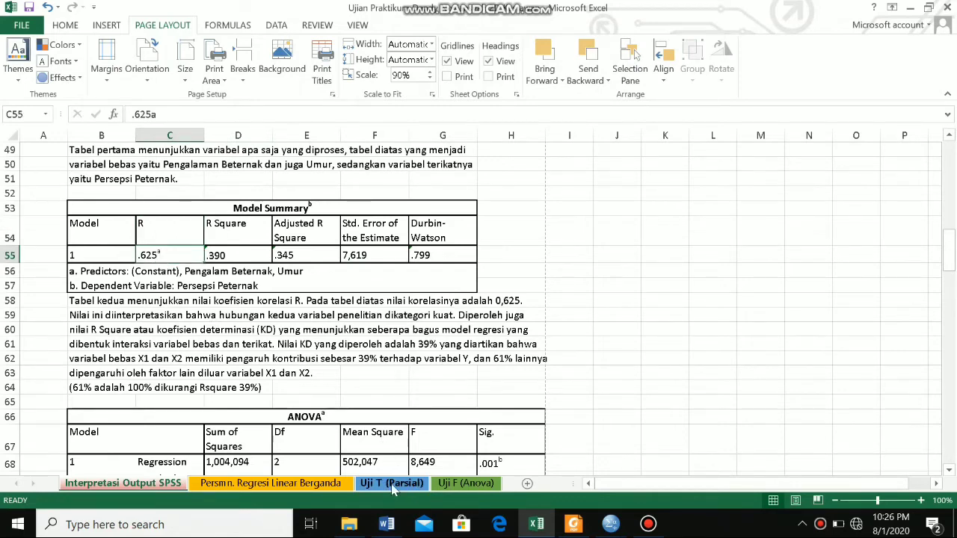
{"action": "left_click", "coordinate": [320, 484]}
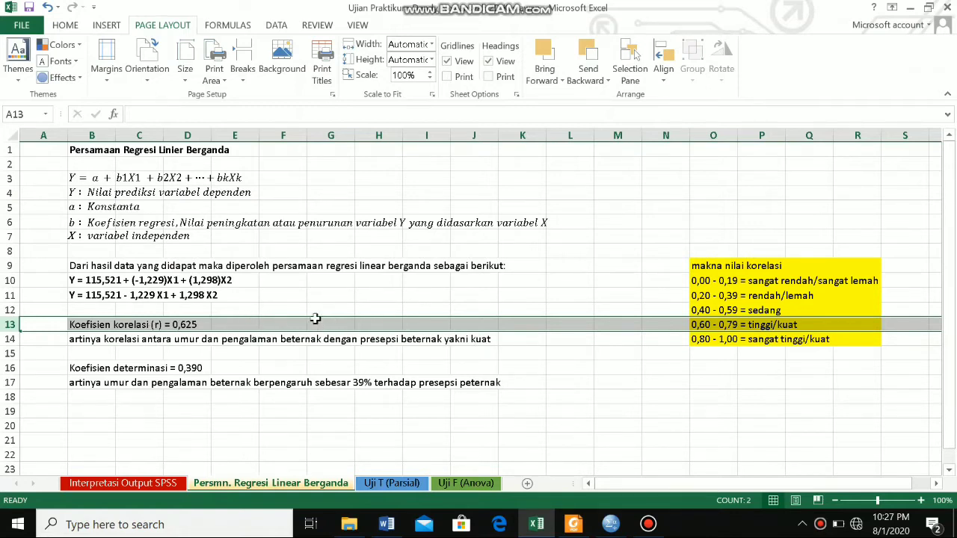
Step: Examine the yellow correlation meaning scale on the Persmn. Regresi Linear Berganda sheet and find the range that covers the correlation coefficient
{"action": "left_click", "coordinate": [407, 290]}
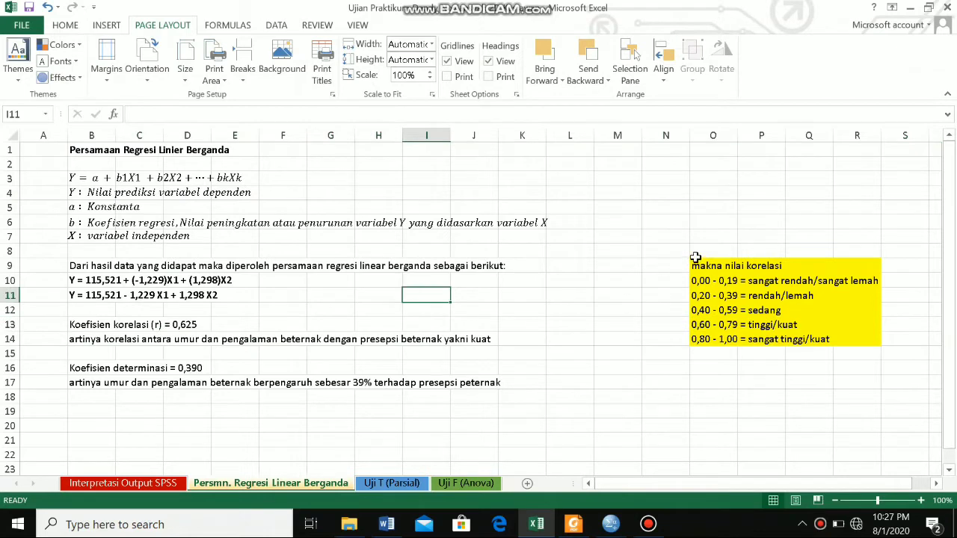
{"action": "left_click_drag", "start_coordinate": [692, 257], "coordinate": [868, 341]}
{"action": "left_click", "coordinate": [799, 383]}
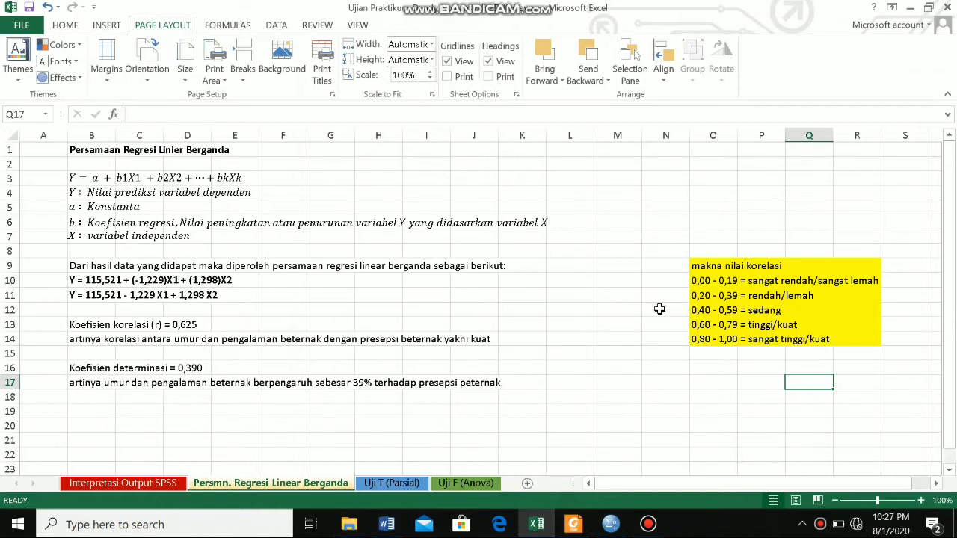
{"action": "left_click", "coordinate": [658, 309]}
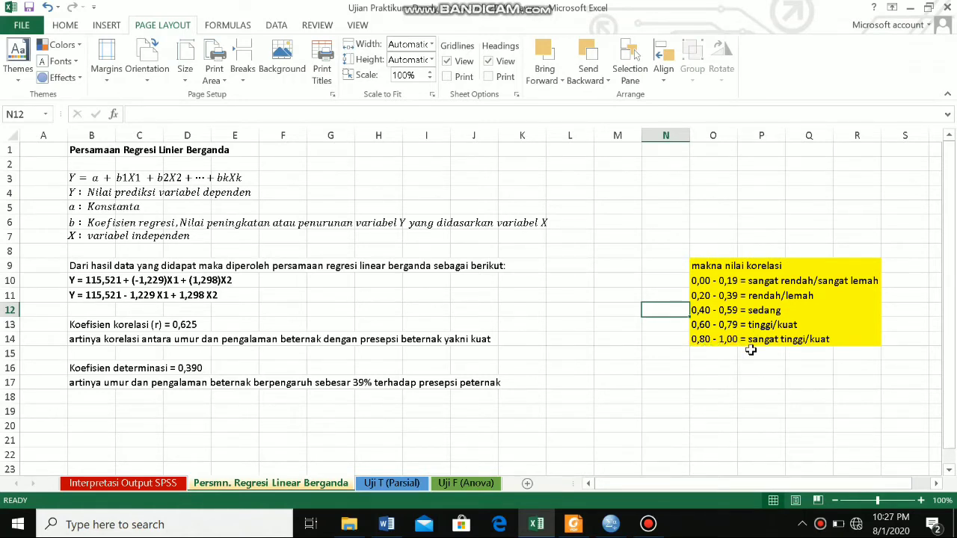
{"action": "left_click", "coordinate": [192, 323]}
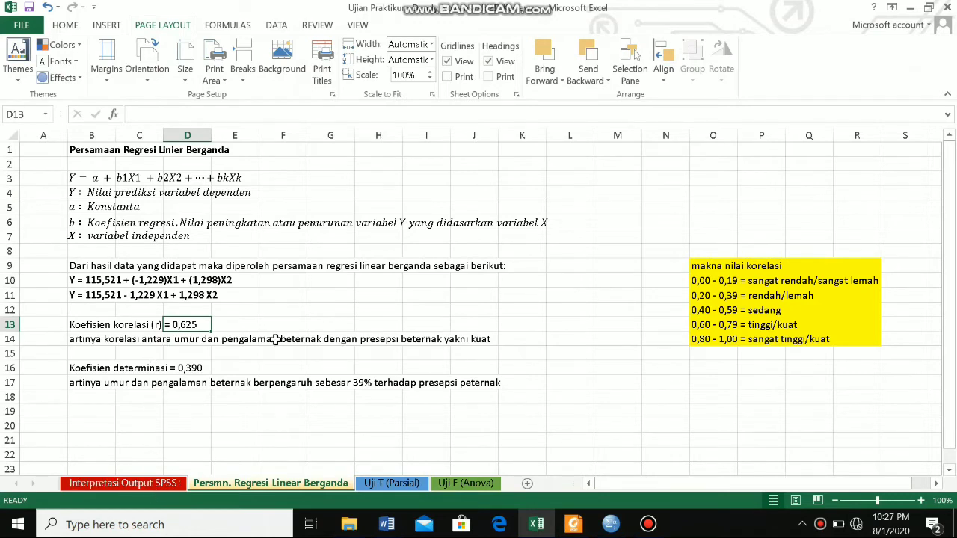
{"action": "left_click", "coordinate": [693, 323]}
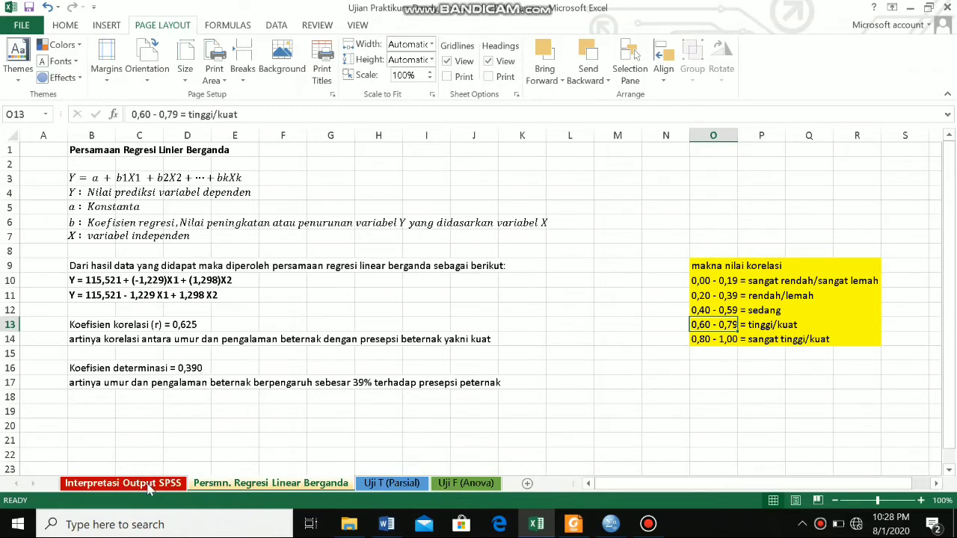
Step: Compare R Square in the Model Summary table with the Koefisien determinasi and its interpretation on the Persmn. Regresi Linear Berganda sheet
{"action": "left_click", "coordinate": [150, 484]}
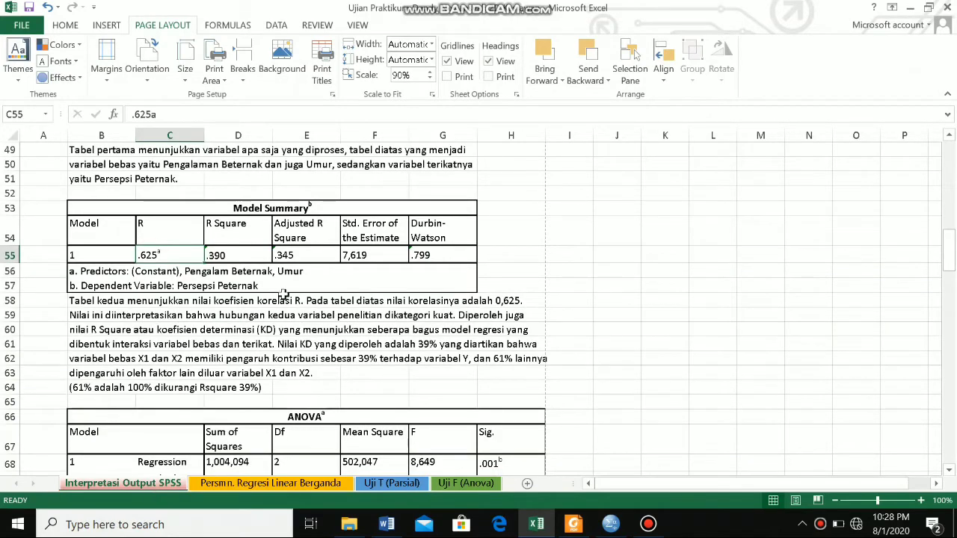
{"action": "left_click", "coordinate": [241, 234]}
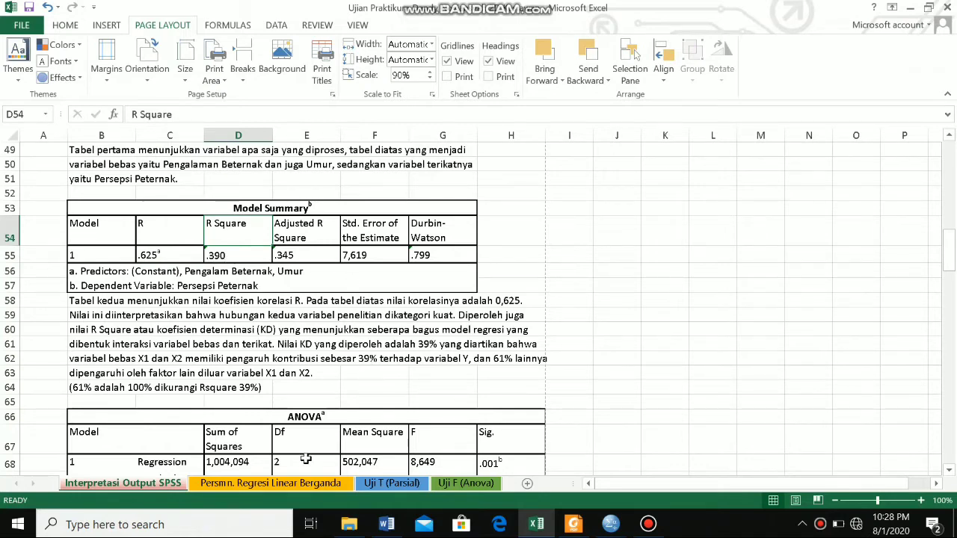
{"action": "left_click", "coordinate": [301, 487]}
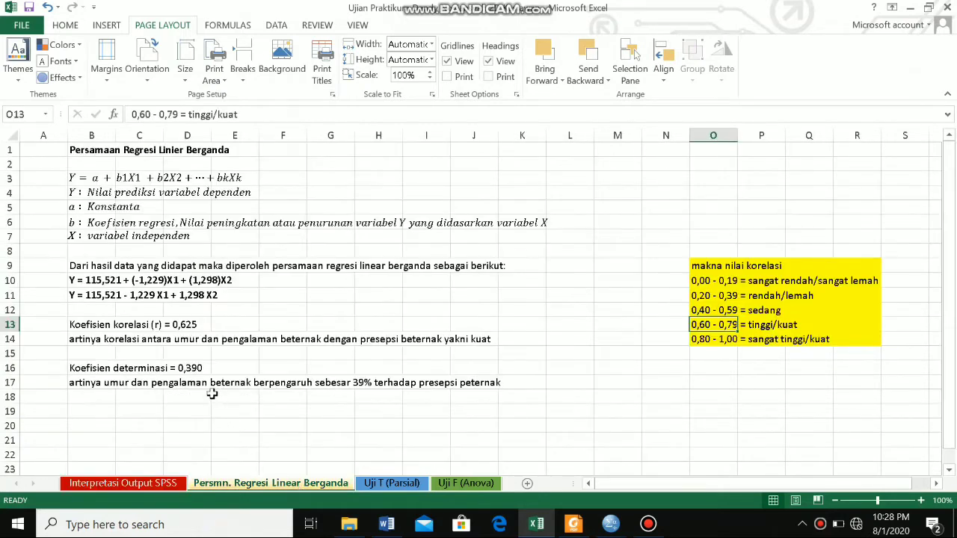
{"action": "left_click", "coordinate": [193, 369]}
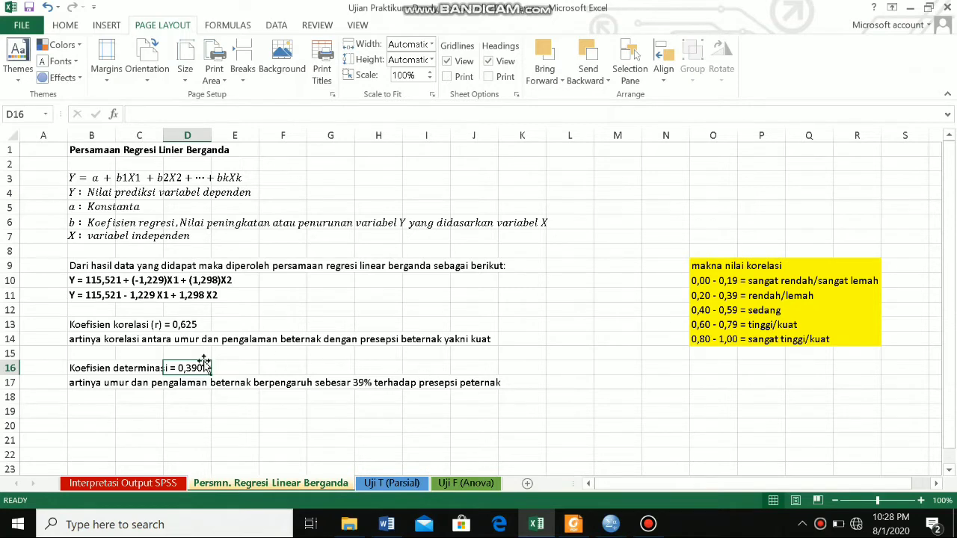
{"action": "left_click", "coordinate": [139, 340]}
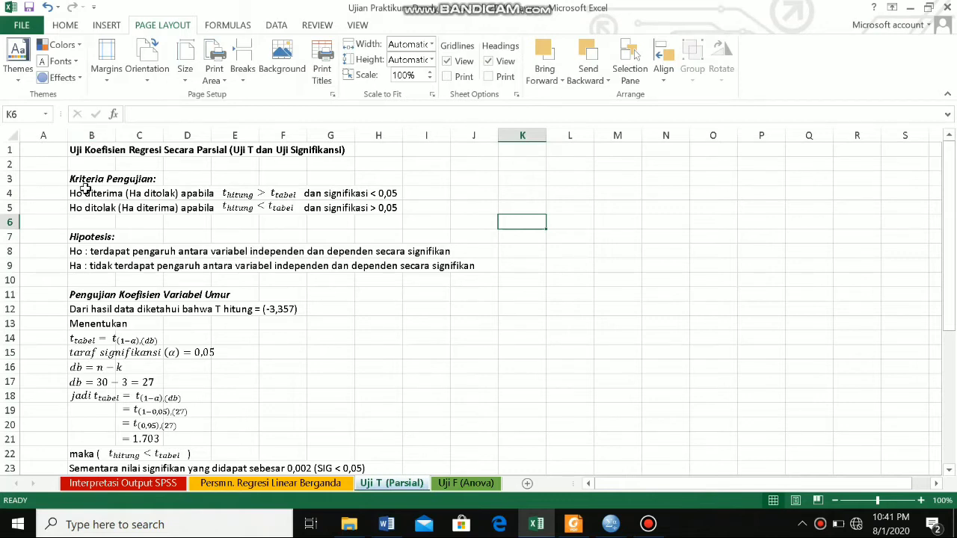
Step: Examine the Kriteria Pengujian for accepting or rejecting Ho in rows 4 and 5 of the Uji T (Parsial) sheet
{"action": "left_click", "coordinate": [62, 176]}
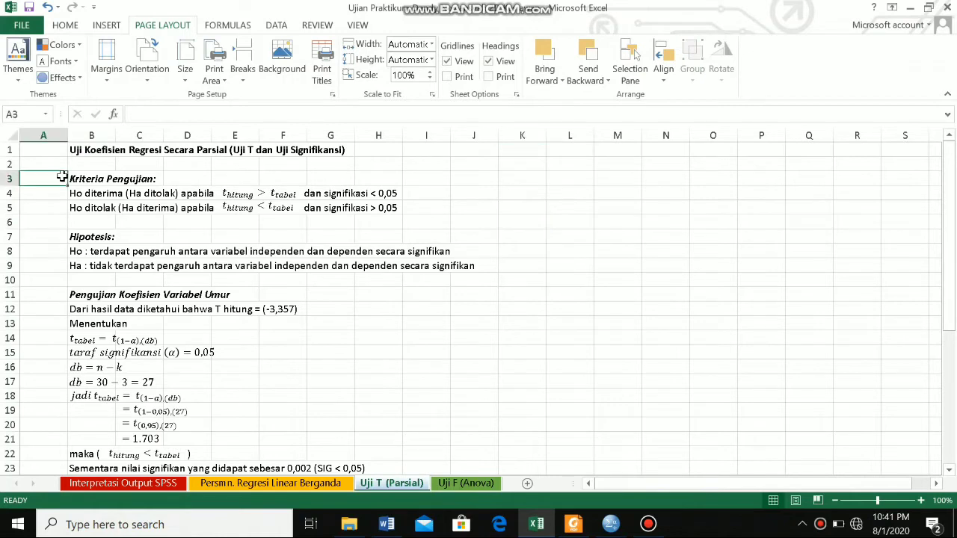
{"action": "left_click", "coordinate": [5, 193]}
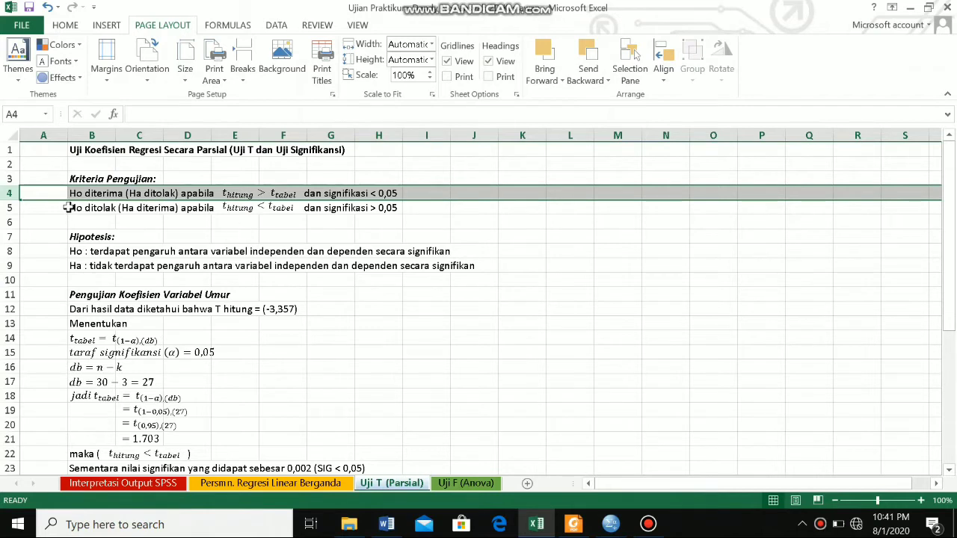
{"action": "left_click", "coordinate": [10, 208]}
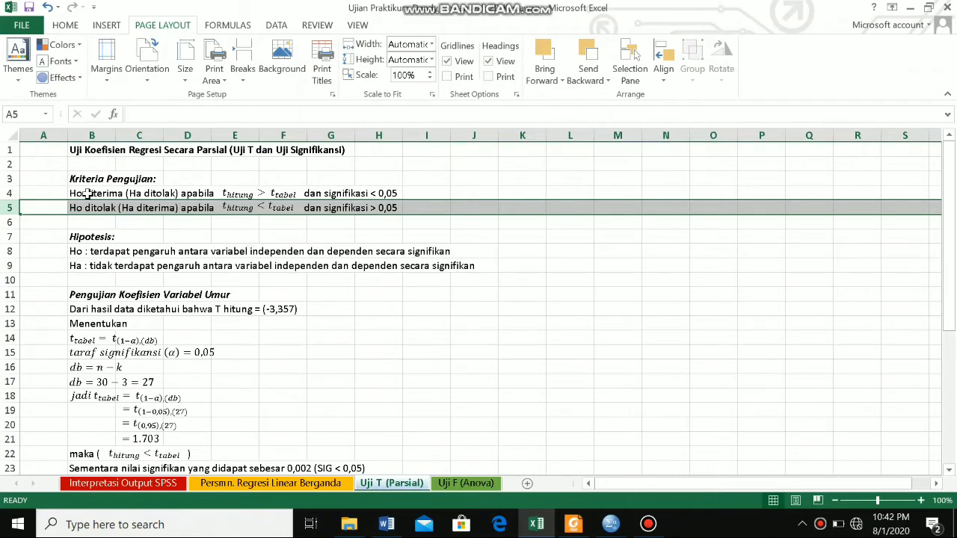
{"action": "left_click", "coordinate": [232, 267]}
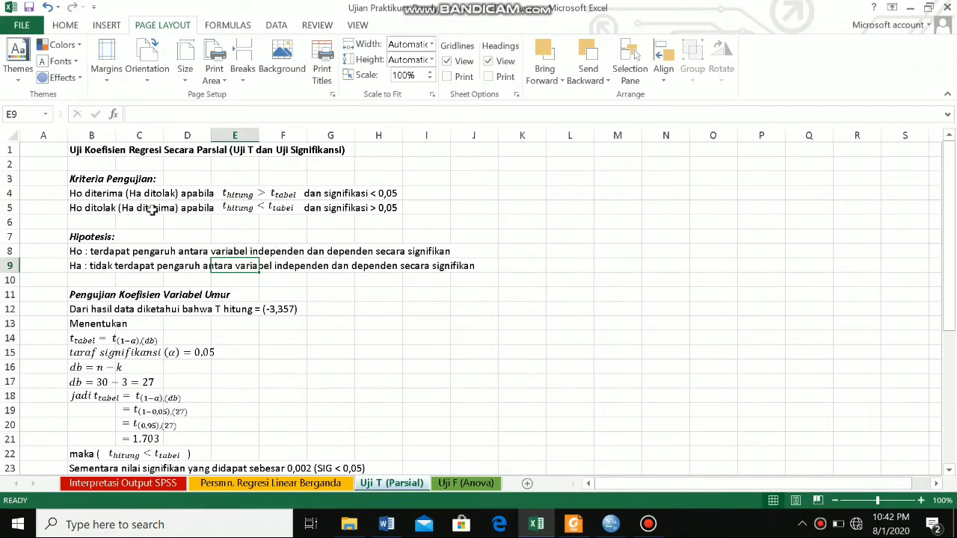
Step: Examine the Ho and Ha statements under Hipotesis in rows 8 and 9 of the Uji T (Parsial) sheet
{"action": "left_click", "coordinate": [7, 251]}
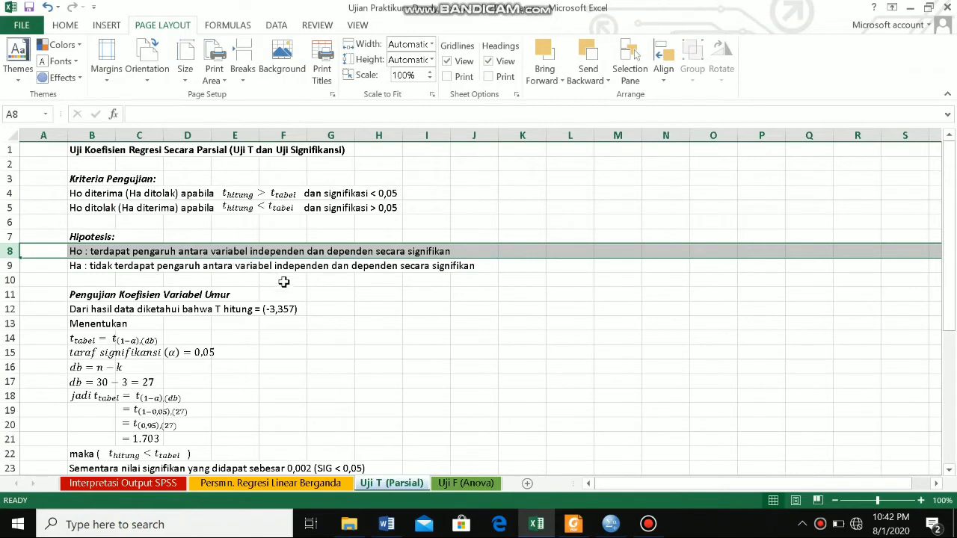
{"action": "left_click", "coordinate": [6, 266]}
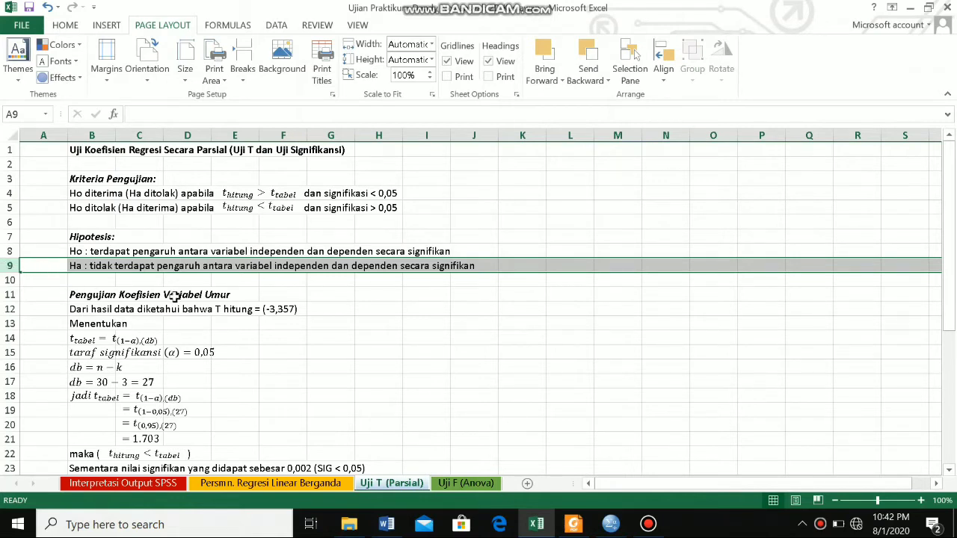
{"action": "left_click", "coordinate": [456, 314]}
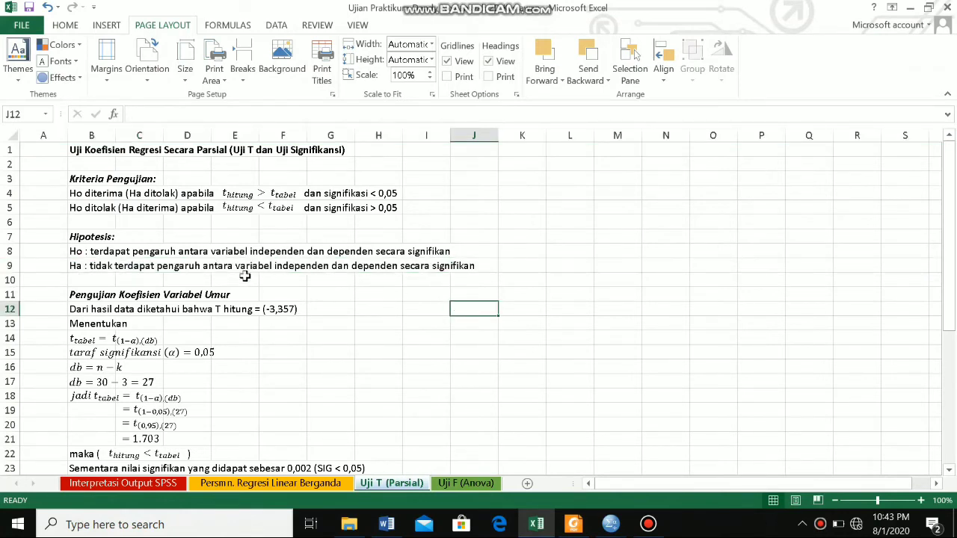
{"action": "left_click", "coordinate": [9, 252]}
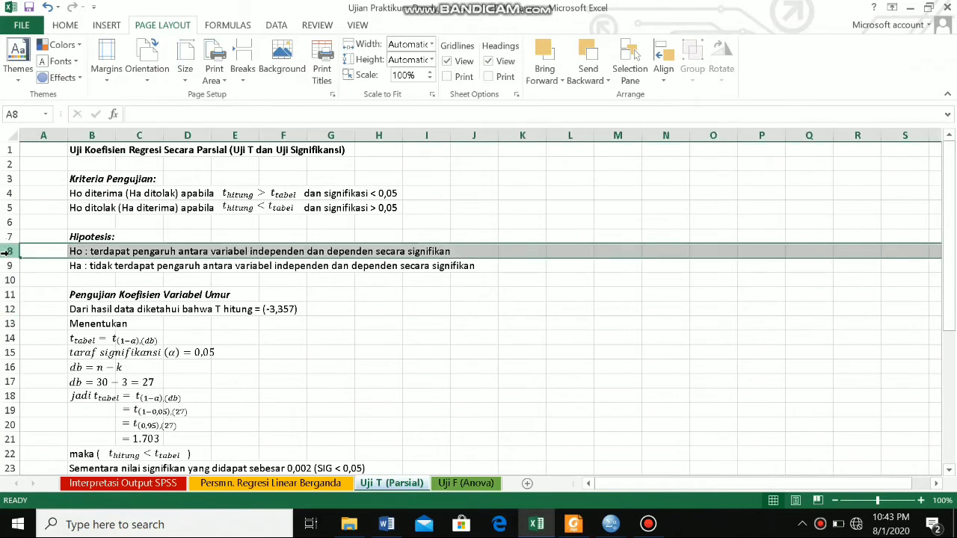
Step: Examine the Ha statement in row 9 and the Pengujian Koefisien Variabel Umur heading in row 11
{"action": "left_click", "coordinate": [228, 284]}
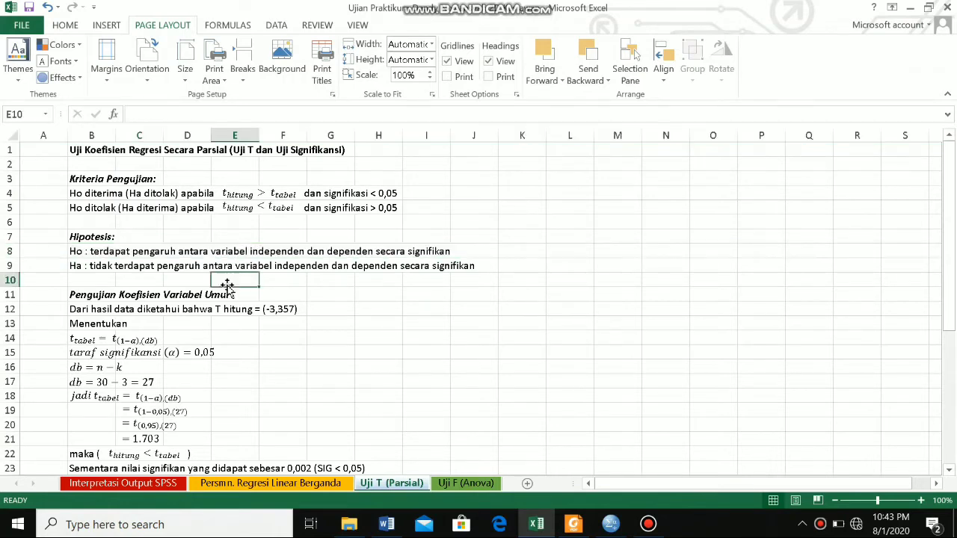
{"action": "left_click", "coordinate": [4, 265]}
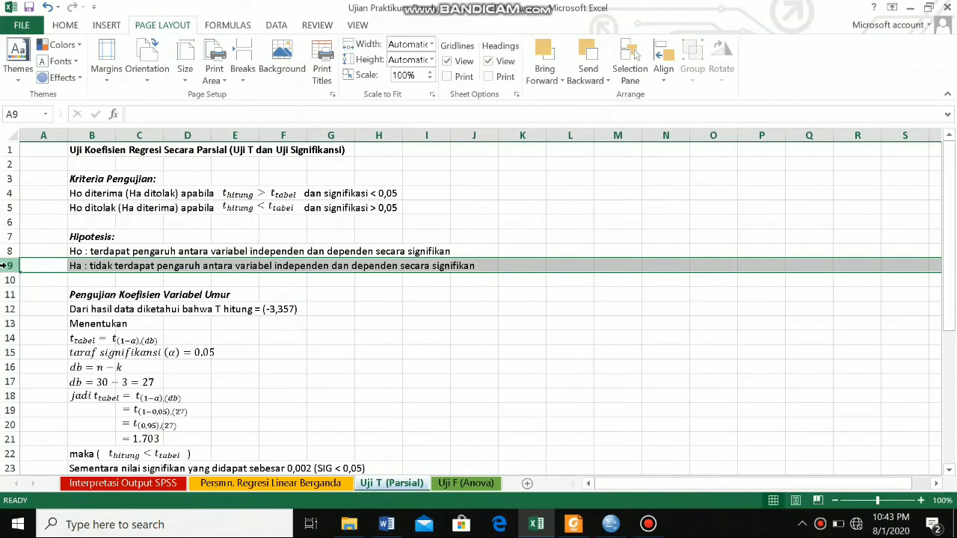
{"action": "left_click", "coordinate": [165, 318]}
{"action": "left_click", "coordinate": [77, 295]}
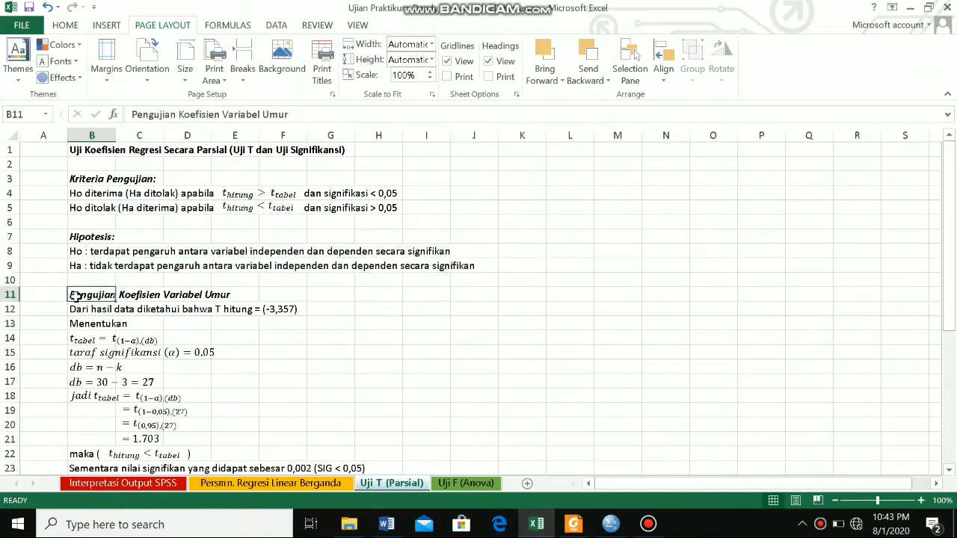
Step: Compare the T hitung for Umur in row 12 with the Umur t value in the Coefficients table on the Interpretasi Output SPSS sheet
{"action": "left_click", "coordinate": [251, 322]}
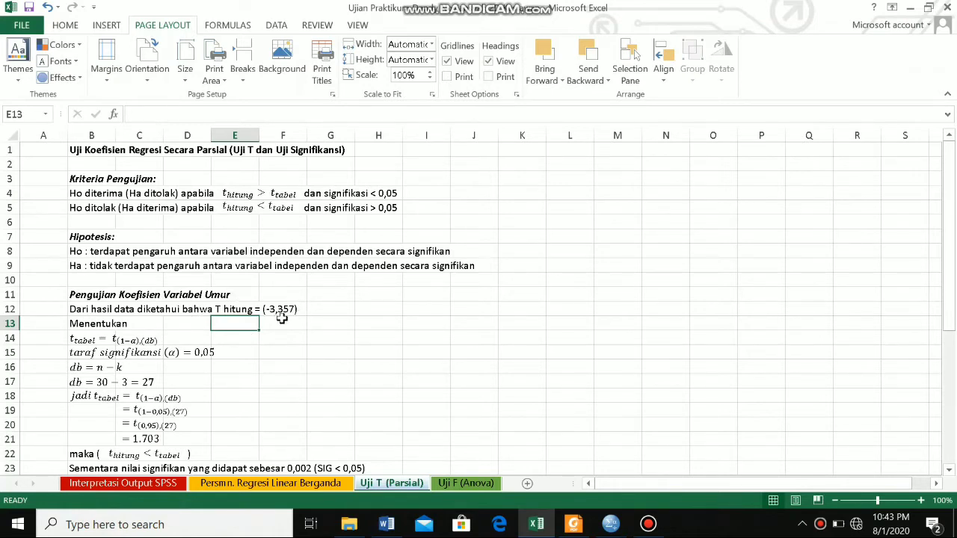
{"action": "left_click", "coordinate": [151, 485]}
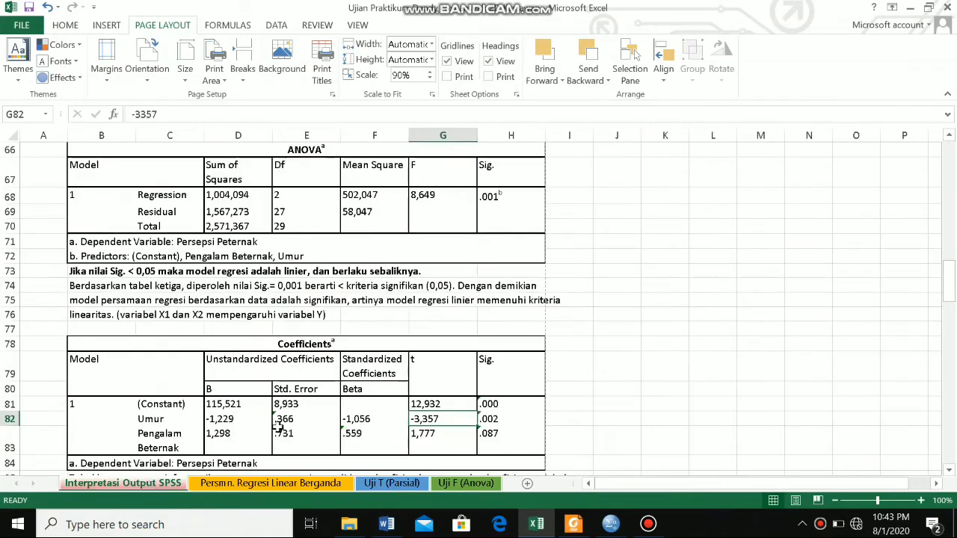
{"action": "left_click", "coordinate": [580, 413]}
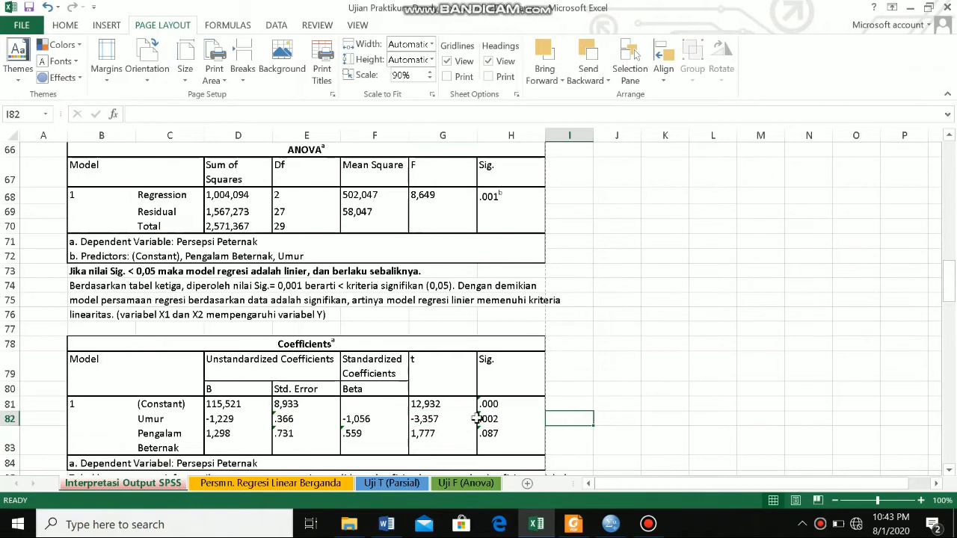
{"action": "left_click", "coordinate": [438, 419]}
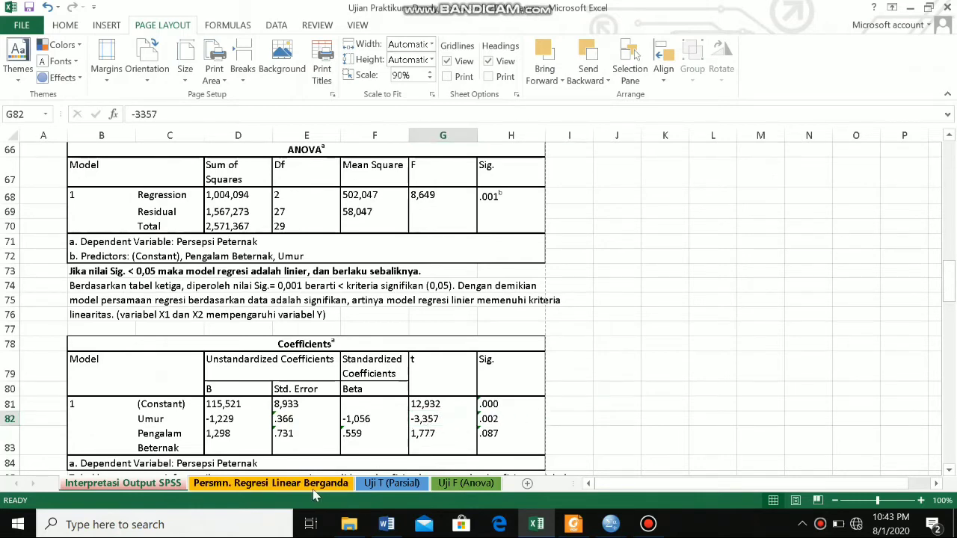
{"action": "left_click", "coordinate": [270, 484]}
{"action": "left_click", "coordinate": [366, 487]}
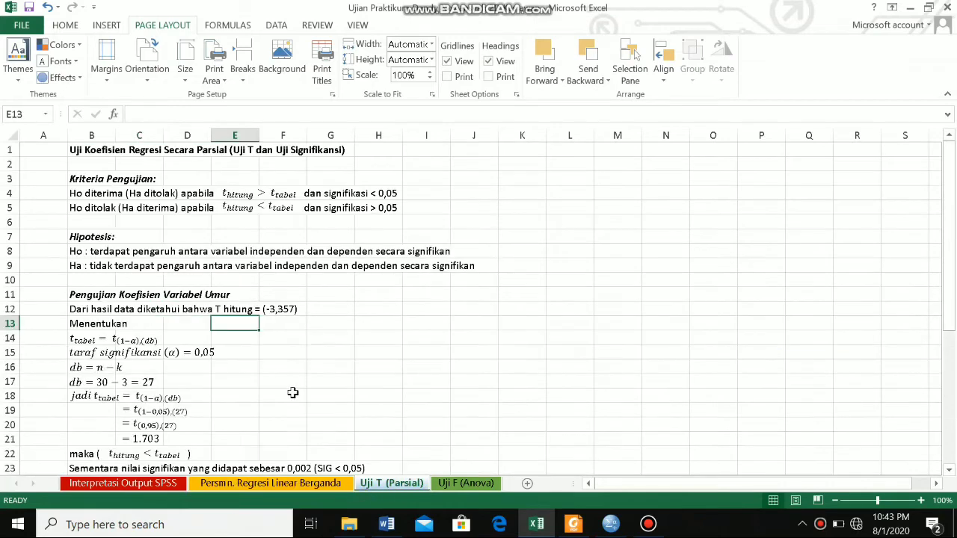
{"action": "left_click", "coordinate": [287, 312]}
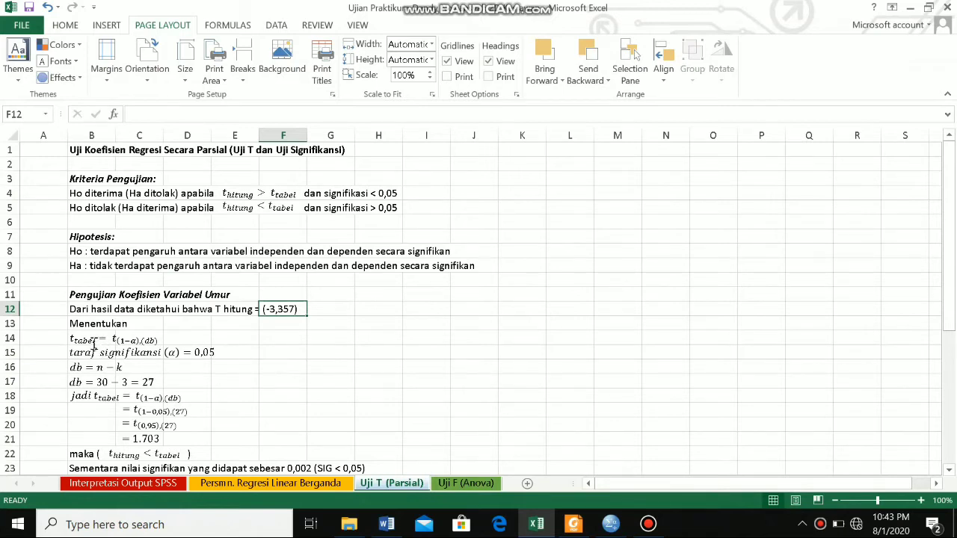
Step: Examine the t tabel formula in row 14 and check the taraf signifikansi in row 15 against the significance criterion in row 4
{"action": "left_click", "coordinate": [6, 338]}
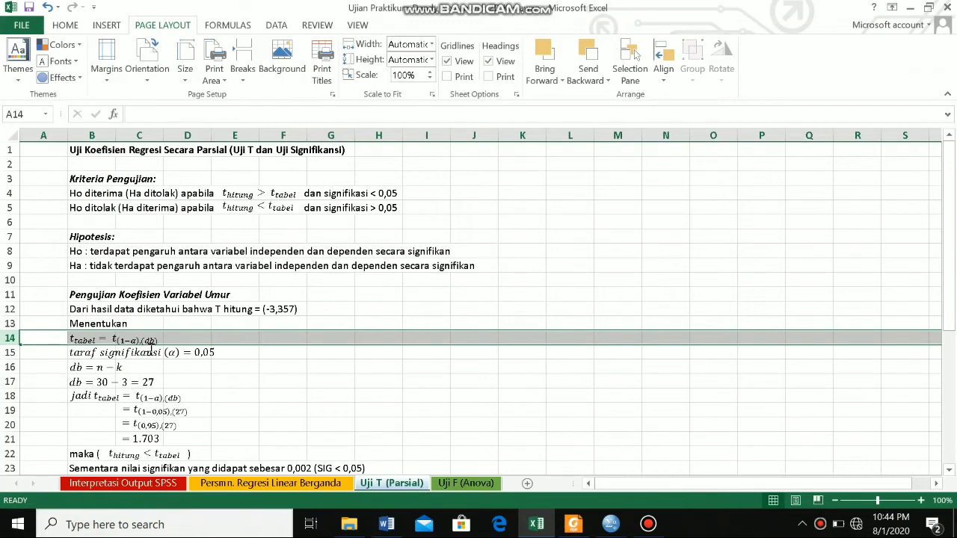
{"action": "left_click", "coordinate": [10, 353]}
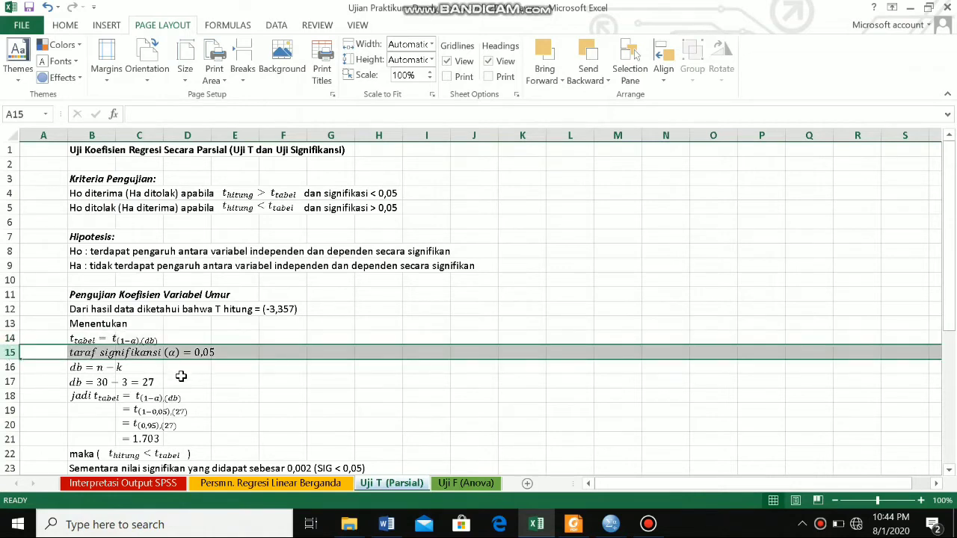
{"action": "left_click", "coordinate": [131, 484]}
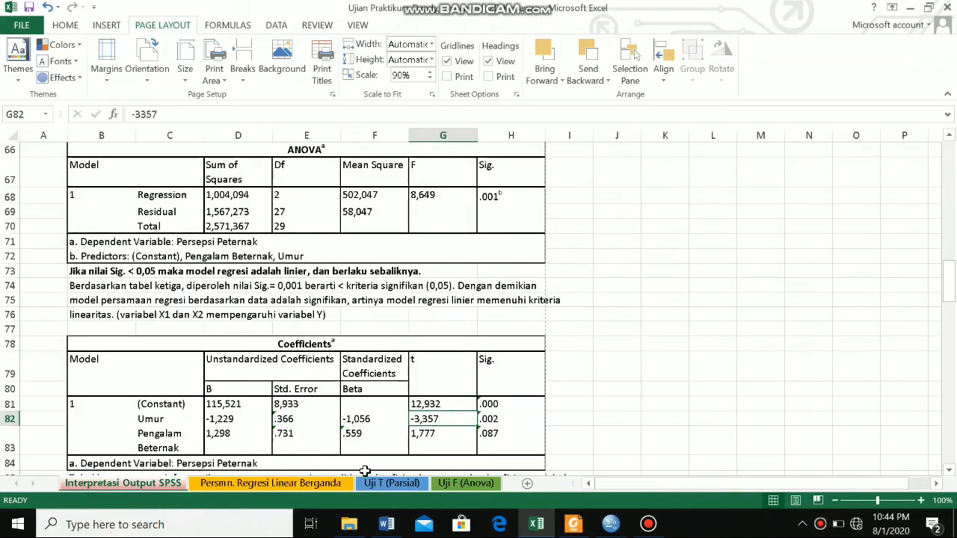
{"action": "left_click", "coordinate": [379, 483]}
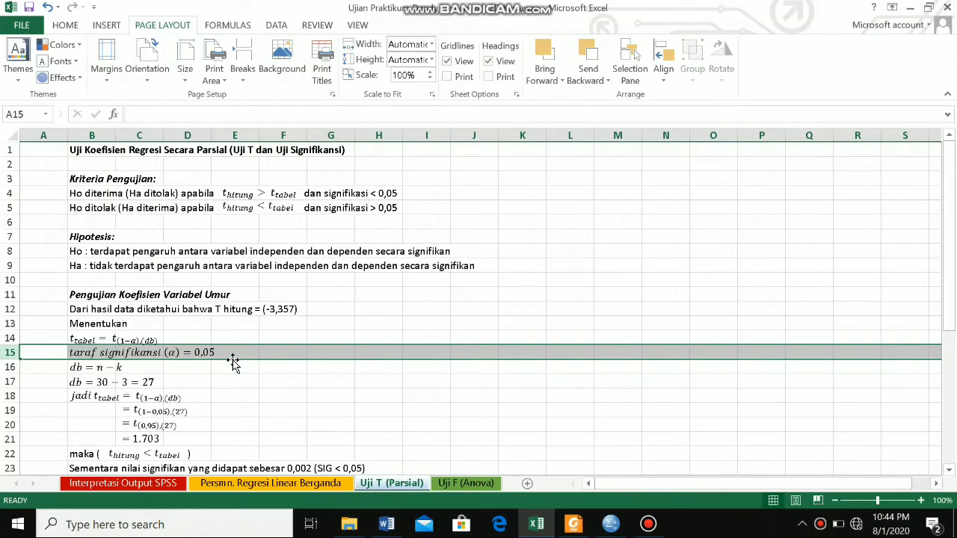
{"action": "left_click", "coordinate": [393, 194]}
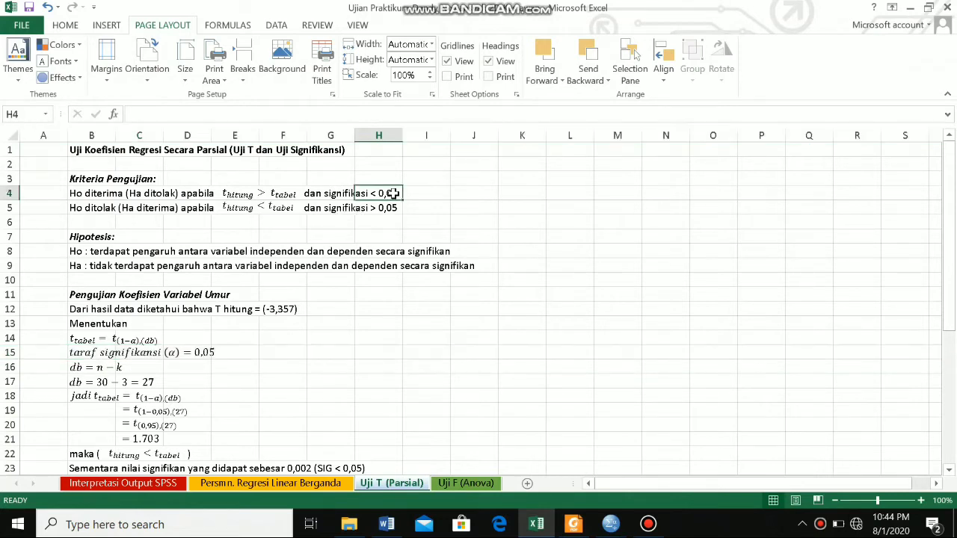
{"action": "left_click", "coordinate": [210, 352]}
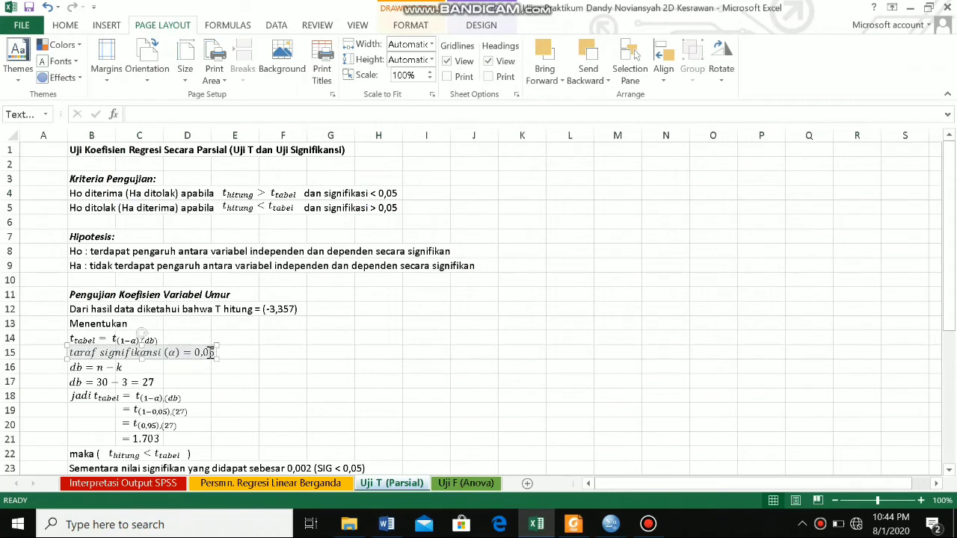
{"action": "left_click", "coordinate": [340, 322]}
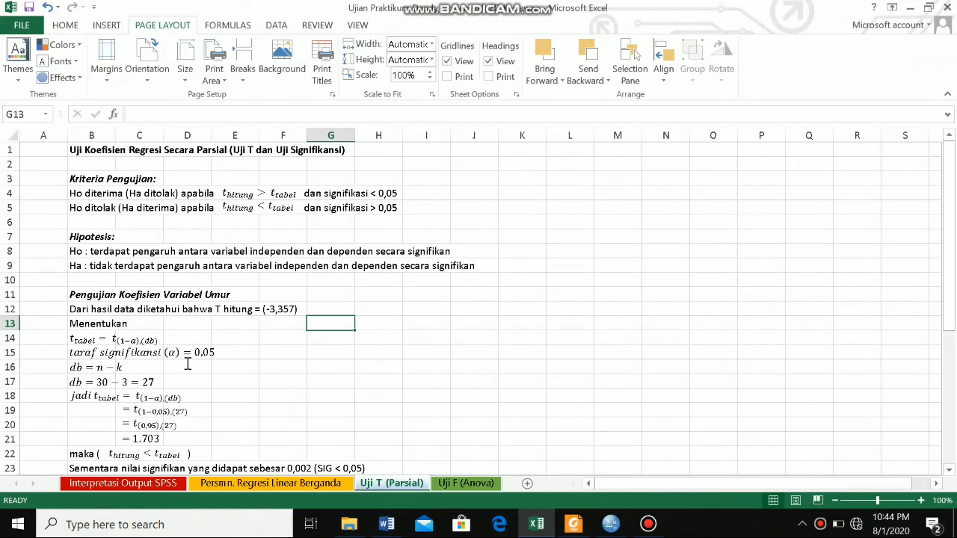
Step: Check the db = n - k calculation in rows 16 and 17 against the Responden column on the Interpretasi Output SPSS sheet
{"action": "left_click", "coordinate": [8, 367]}
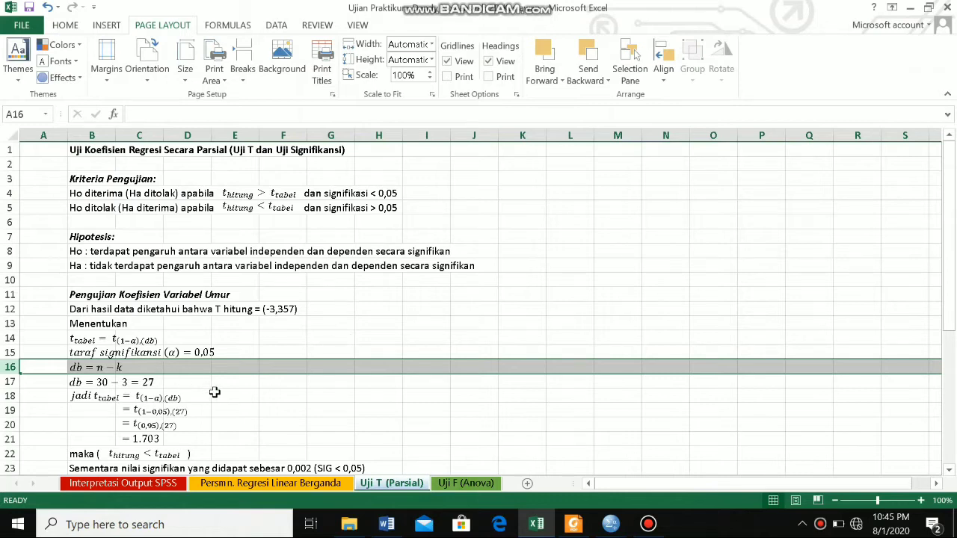
{"action": "left_click_drag", "start_coordinate": [217, 395], "coordinate": [23, 384]}
{"action": "left_click", "coordinate": [11, 382]}
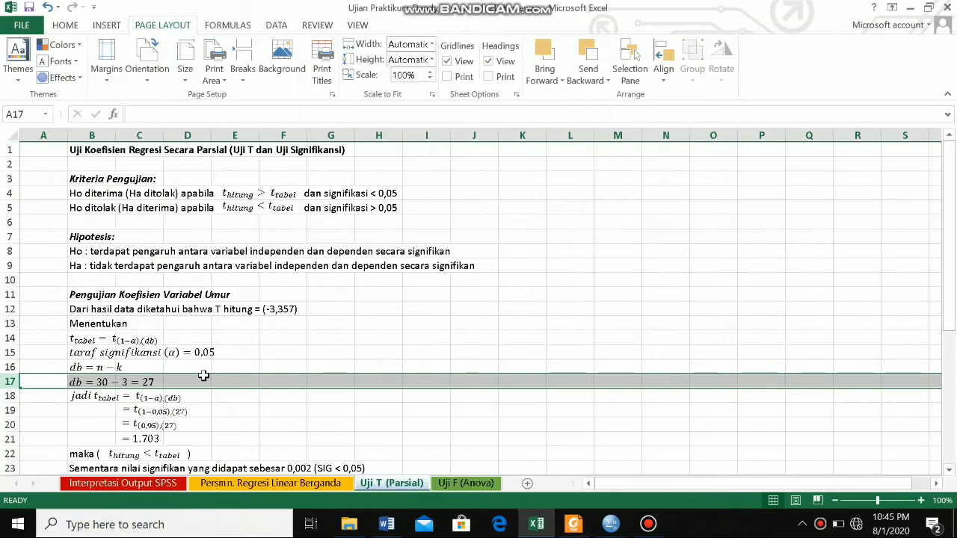
{"action": "left_click", "coordinate": [133, 490]}
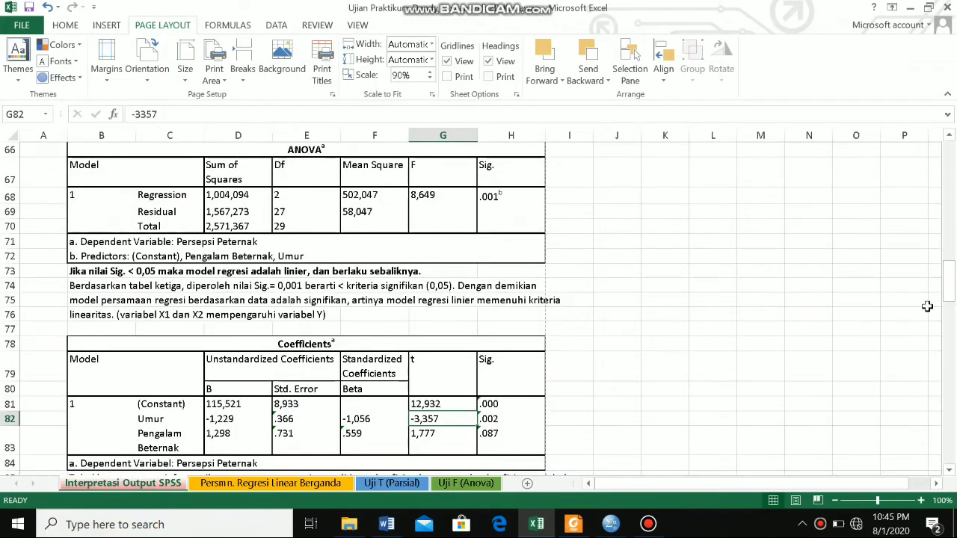
{"action": "left_click_drag", "start_coordinate": [949, 303], "coordinate": [946, 172]}
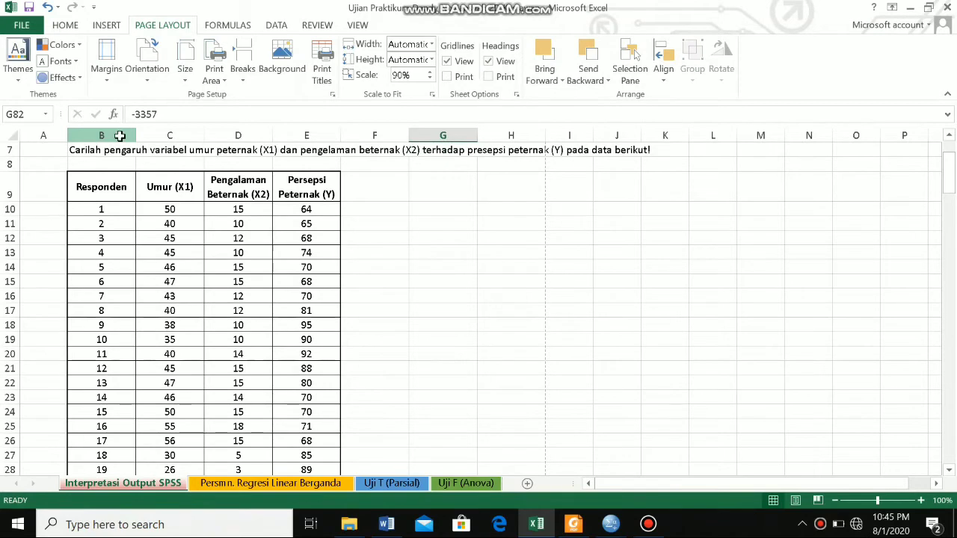
{"action": "left_click", "coordinate": [123, 136]}
{"action": "left_click_drag", "start_coordinate": [946, 174], "coordinate": [948, 211]}
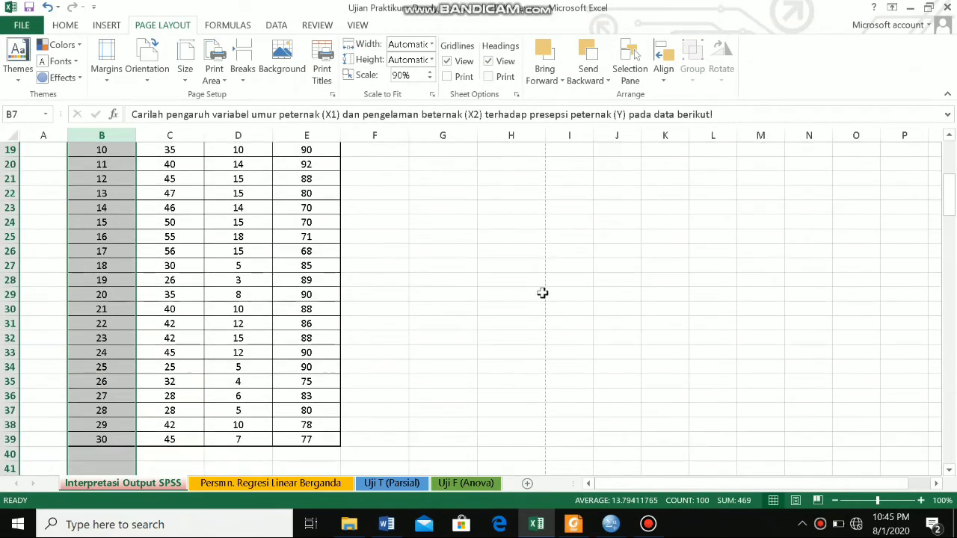
{"action": "left_click", "coordinate": [408, 485]}
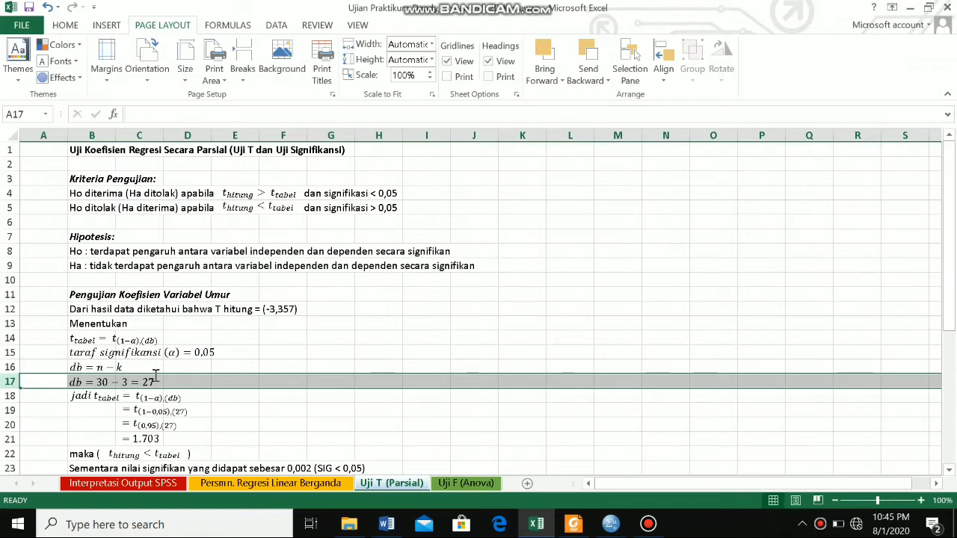
Step: Examine how the significance level and db are substituted into the t tabel formula in rows 17 to 20 of the Uji T (Parsial) sheet
{"action": "left_click", "coordinate": [95, 394]}
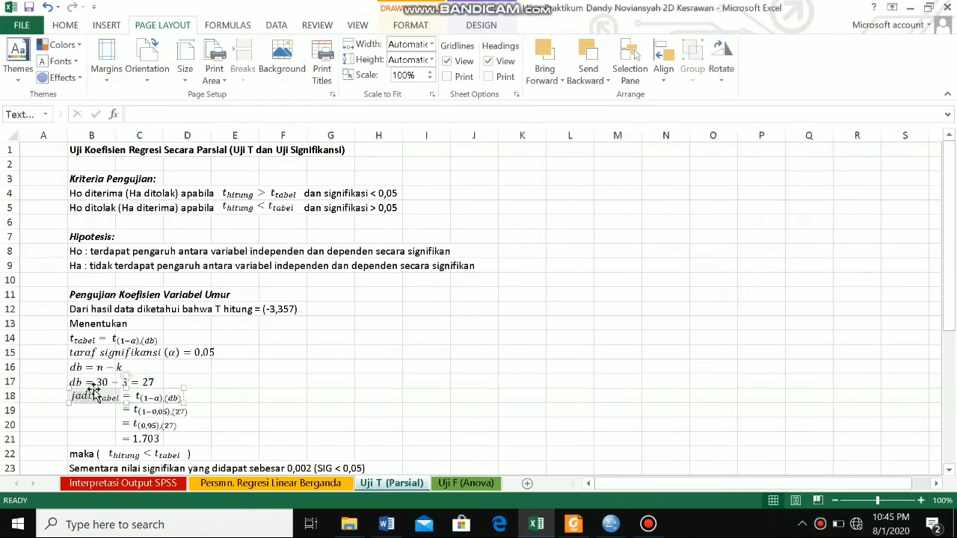
{"action": "left_click", "coordinate": [9, 383]}
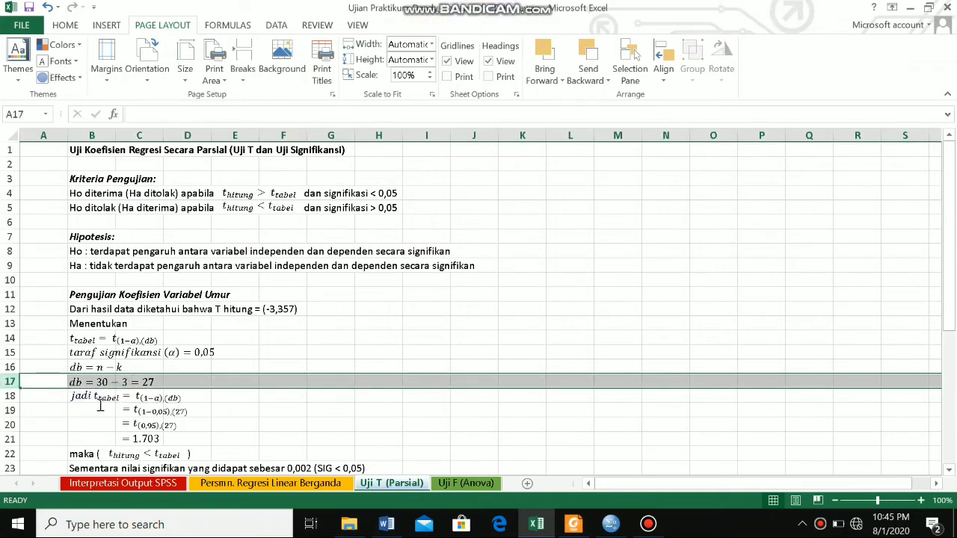
{"action": "left_click", "coordinate": [9, 396]}
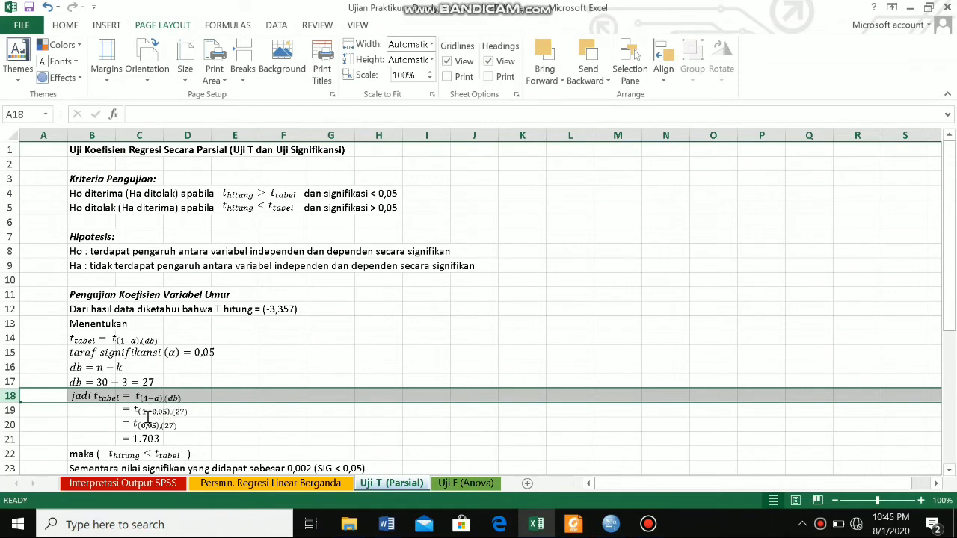
{"action": "left_click", "coordinate": [9, 410]}
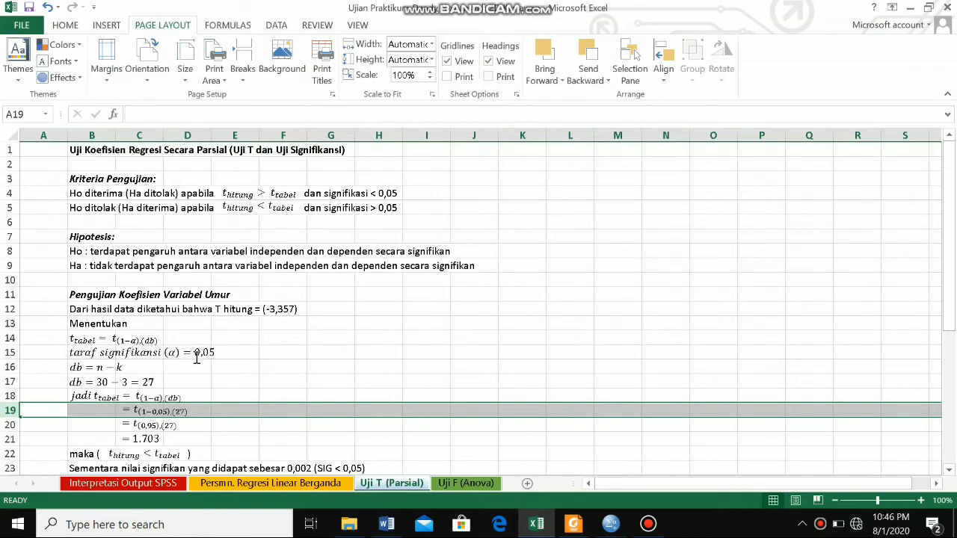
{"action": "left_click", "coordinate": [199, 425]}
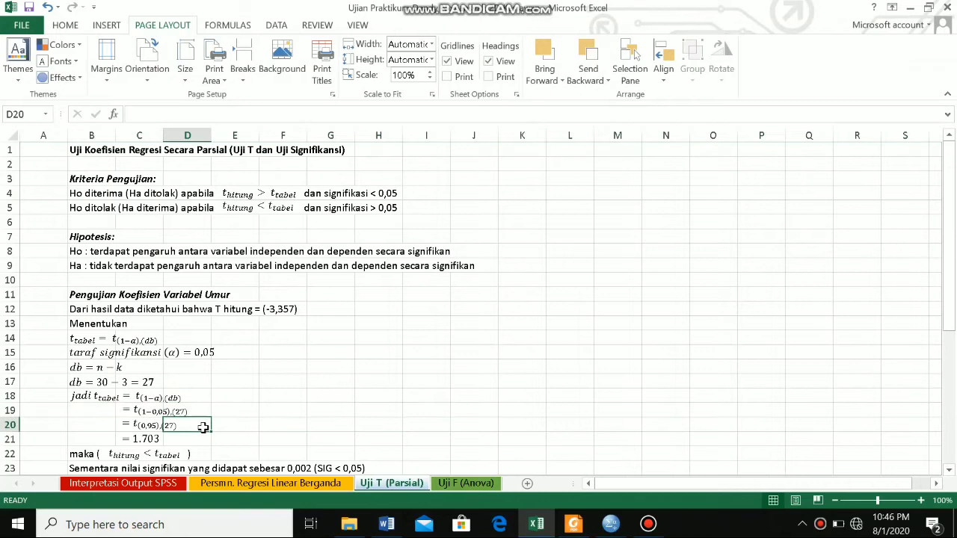
{"action": "left_click", "coordinate": [6, 424]}
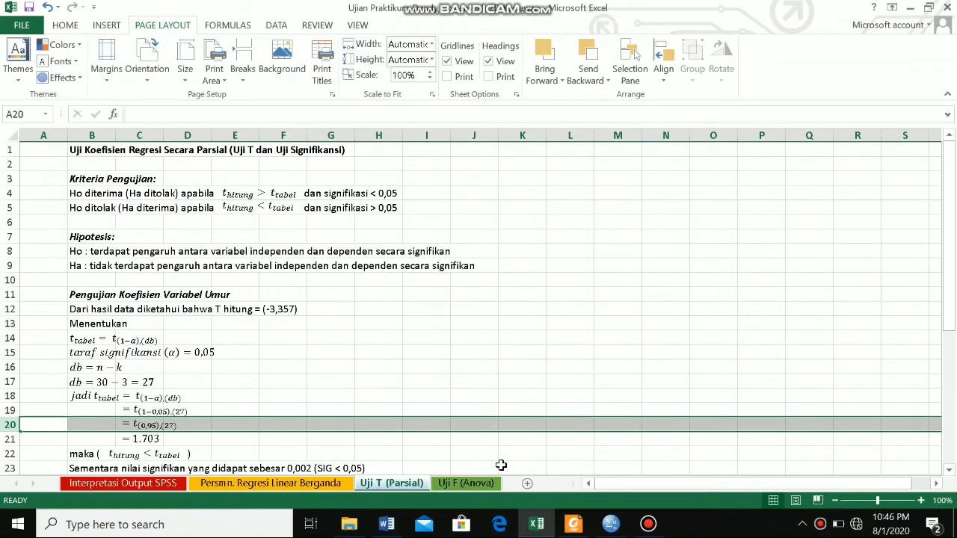
Step: Look up the t value for df 27 at 0.05 in t-tabel-pdf.pdf in Foxit Reader and compare it with row 21 in Excel
{"action": "mouse_move", "coordinate": [576, 527]}
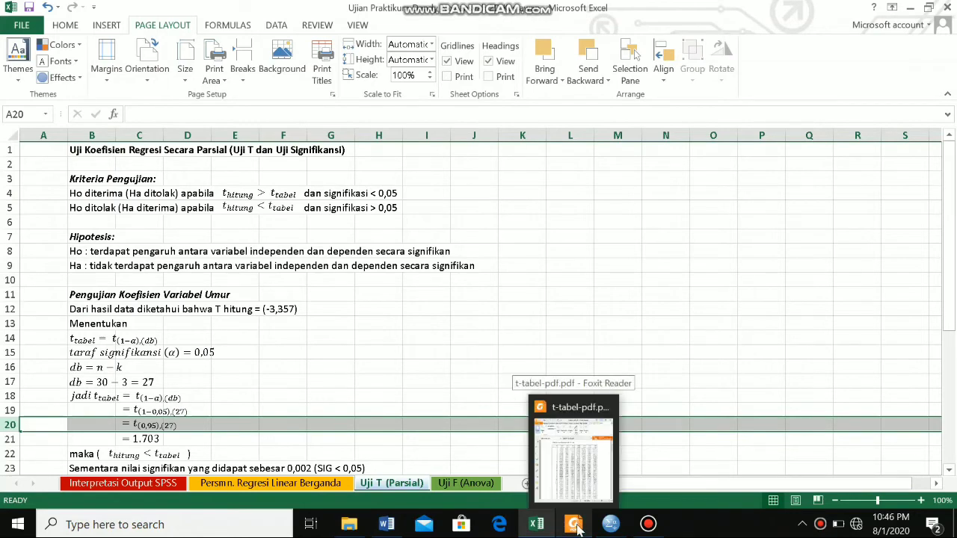
{"action": "left_click", "coordinate": [566, 476]}
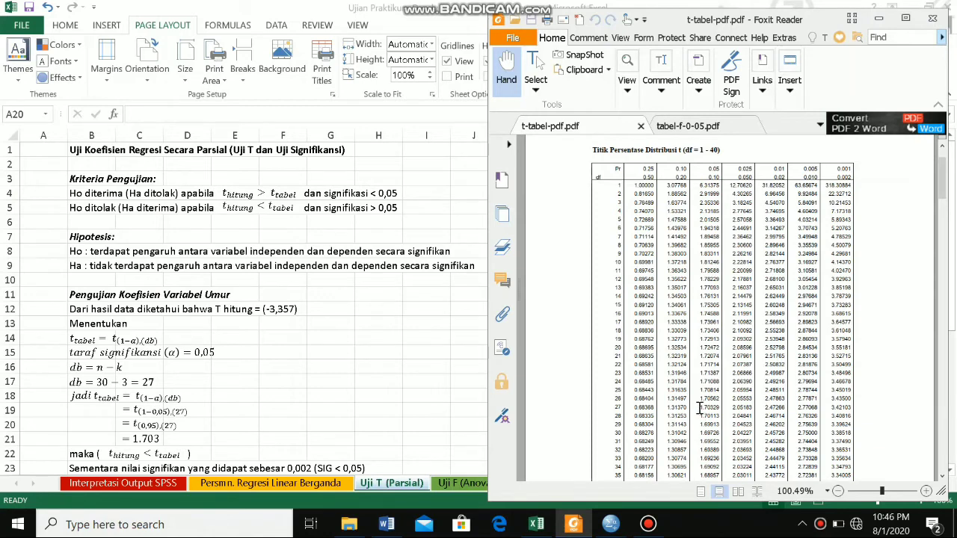
{"action": "left_click_drag", "start_coordinate": [701, 407], "coordinate": [719, 407]}
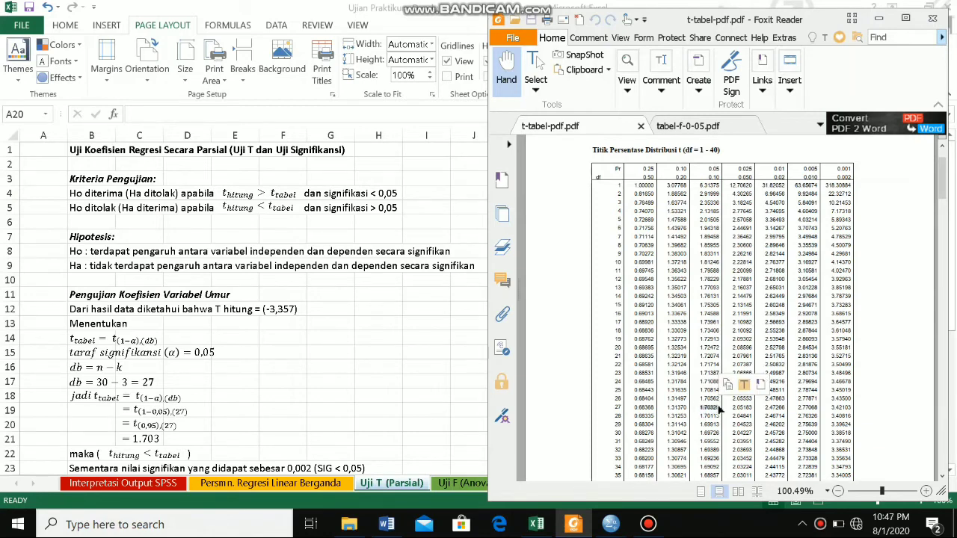
{"action": "key", "text": "alt+Tab"}
{"action": "left_click", "coordinate": [152, 439]}
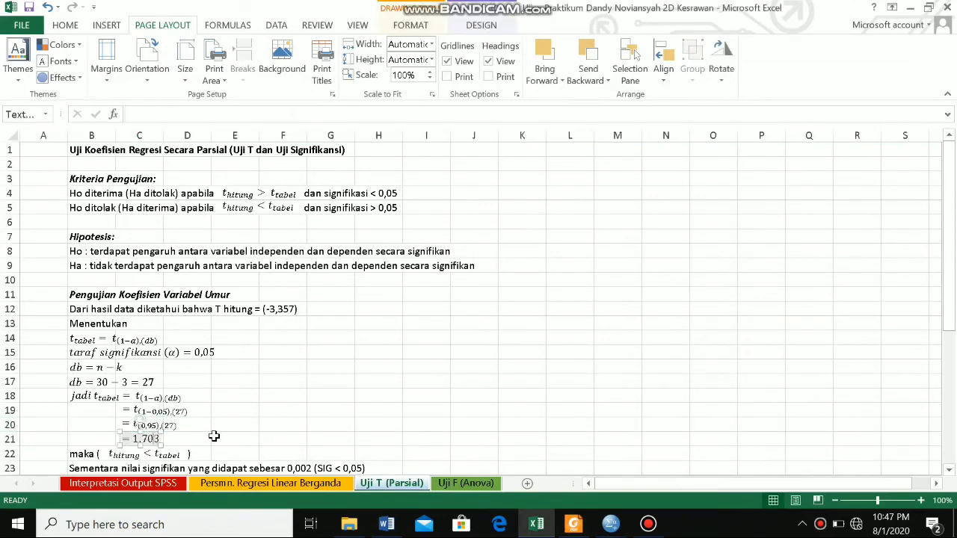
{"action": "left_click", "coordinate": [214, 436]}
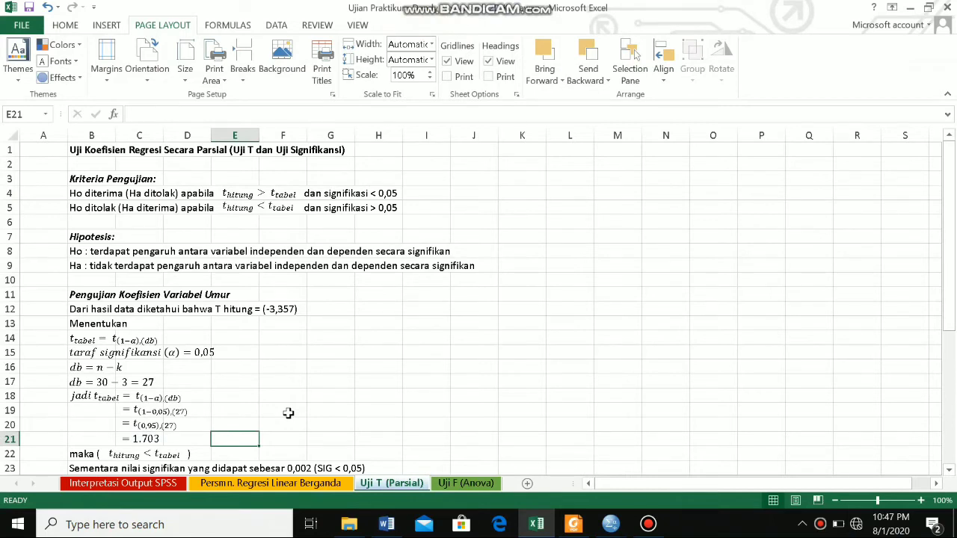
Step: Check the Umur T hitung in row 12 and significance value in row 23 against the Coefficients table on the Interpretasi Output SPSS sheet
{"action": "left_click_drag", "start_coordinate": [949, 298], "coordinate": [955, 305]}
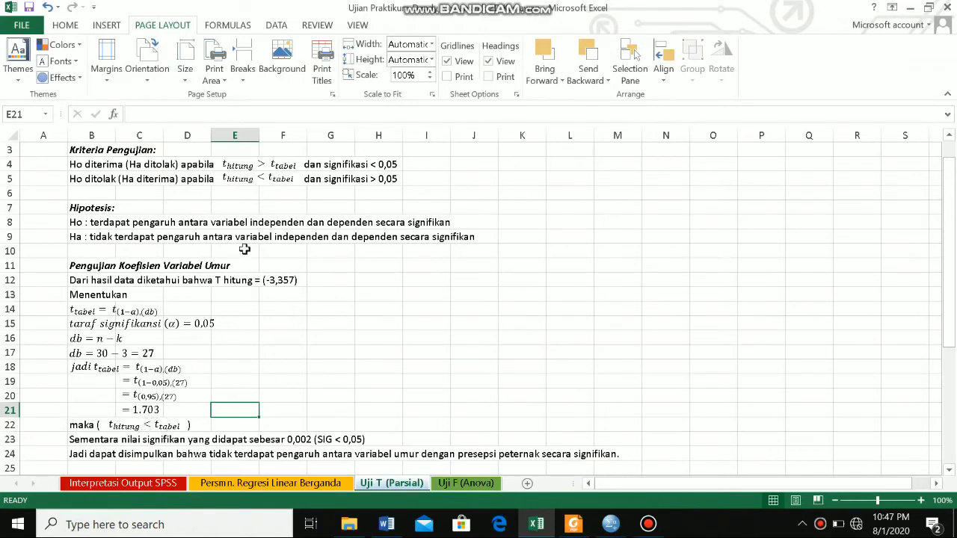
{"action": "left_click", "coordinate": [290, 279]}
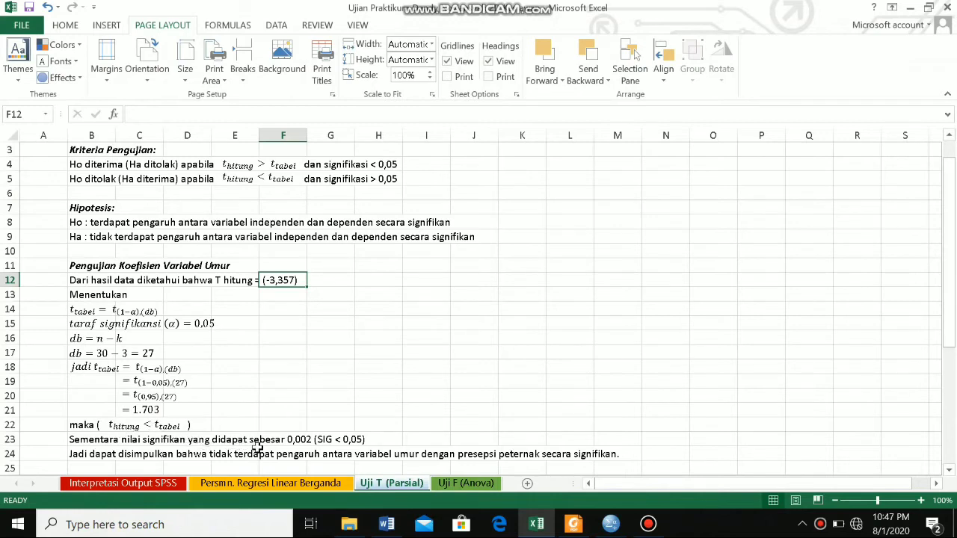
{"action": "left_click", "coordinate": [296, 441]}
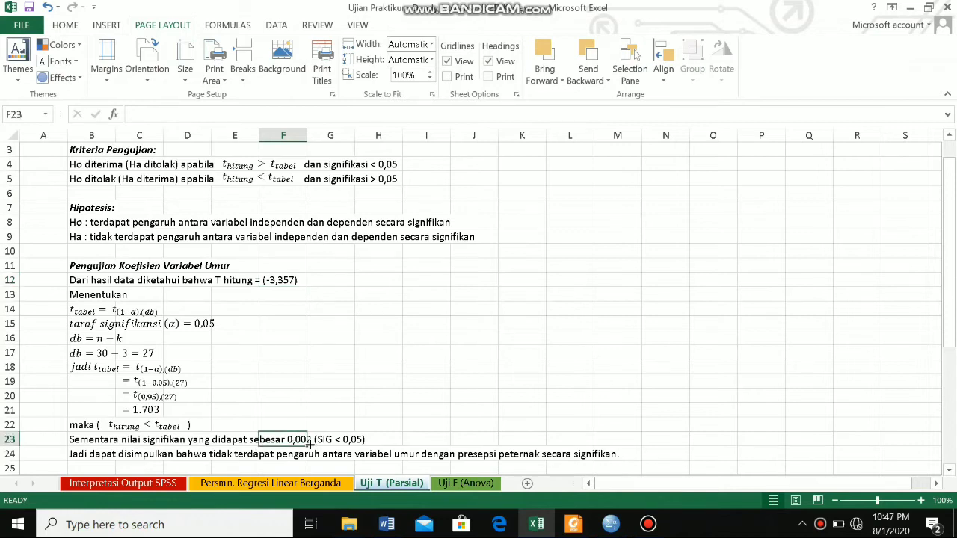
{"action": "left_click", "coordinate": [124, 483]}
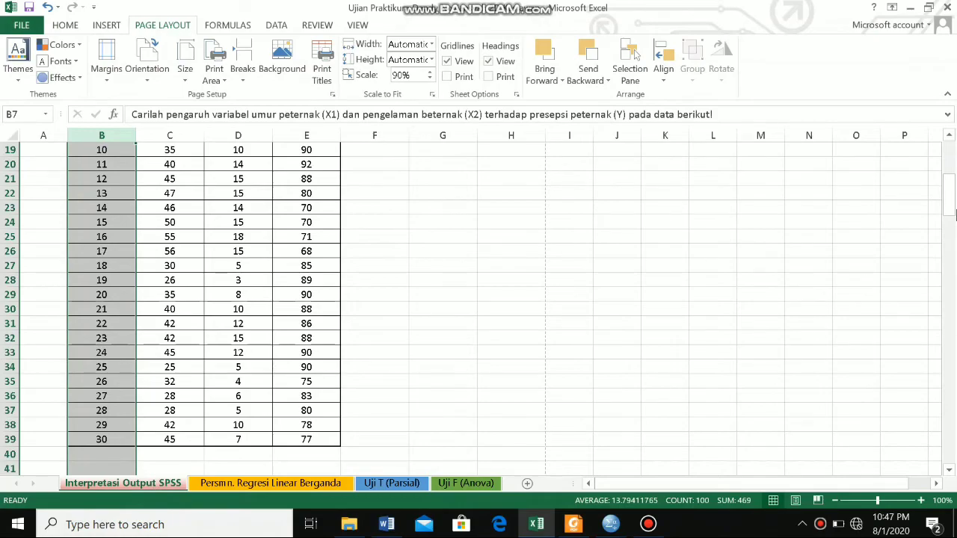
{"action": "left_click_drag", "start_coordinate": [952, 207], "coordinate": [952, 304]}
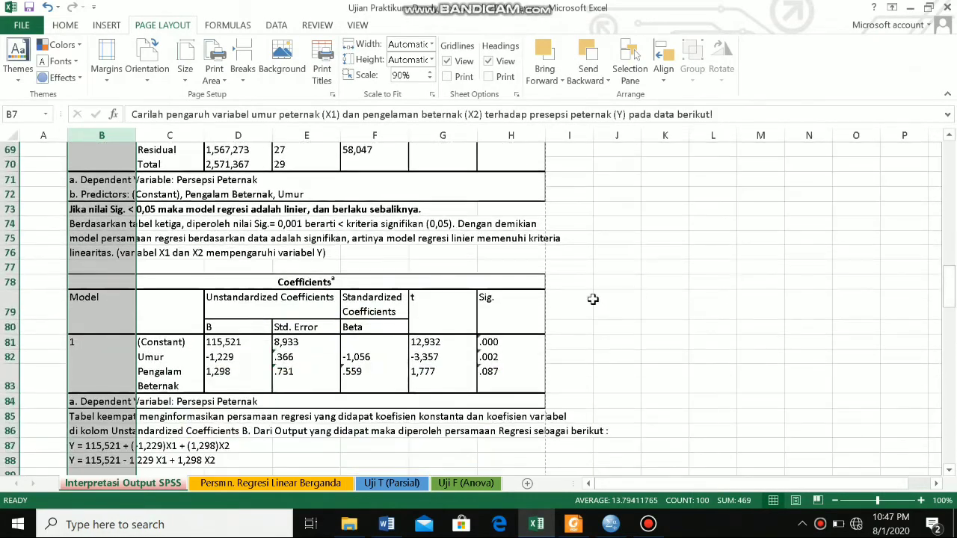
{"action": "left_click", "coordinate": [521, 359]}
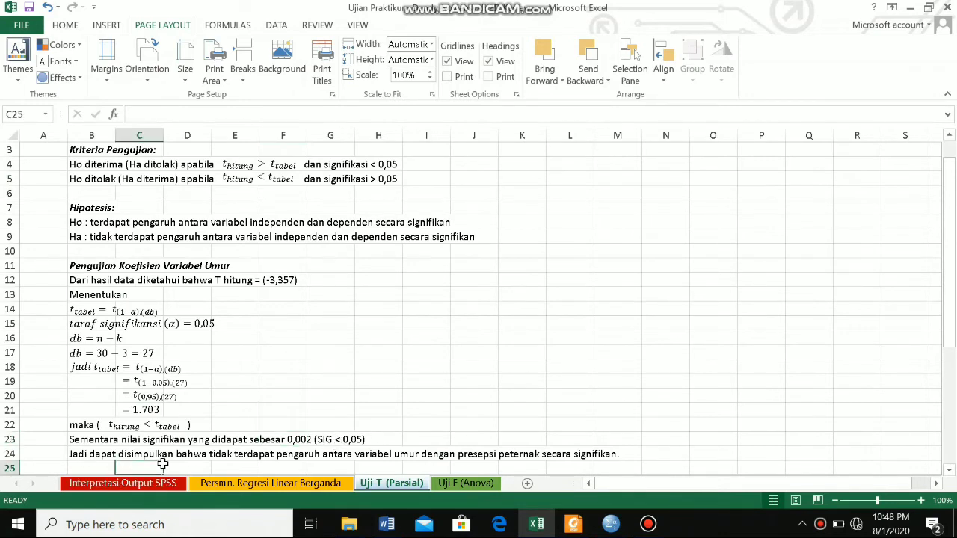
Step: Read the conclusion for the Umur variable in row 24 of the Uji T (Parsial) sheet against the criteria and hypotheses
{"action": "left_click", "coordinate": [13, 454]}
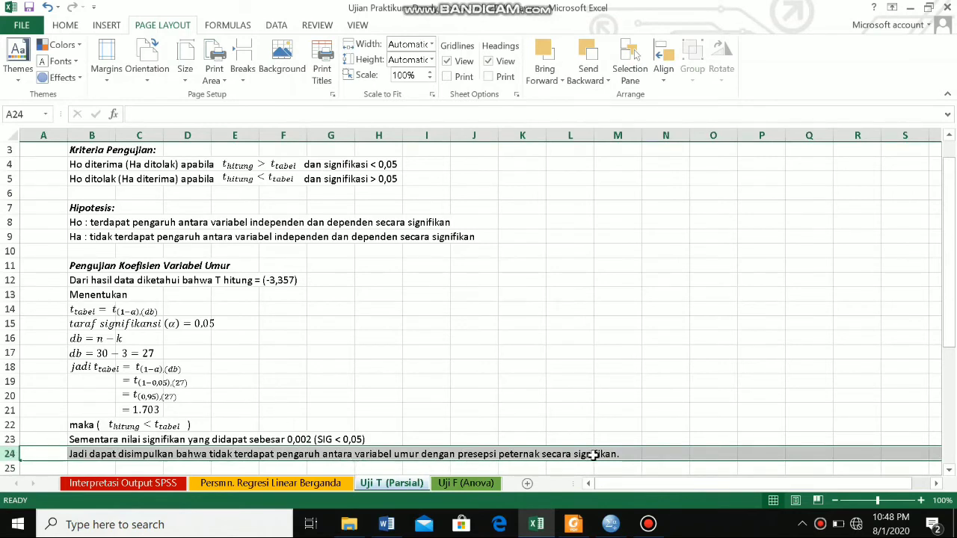
{"action": "left_click", "coordinate": [690, 425]}
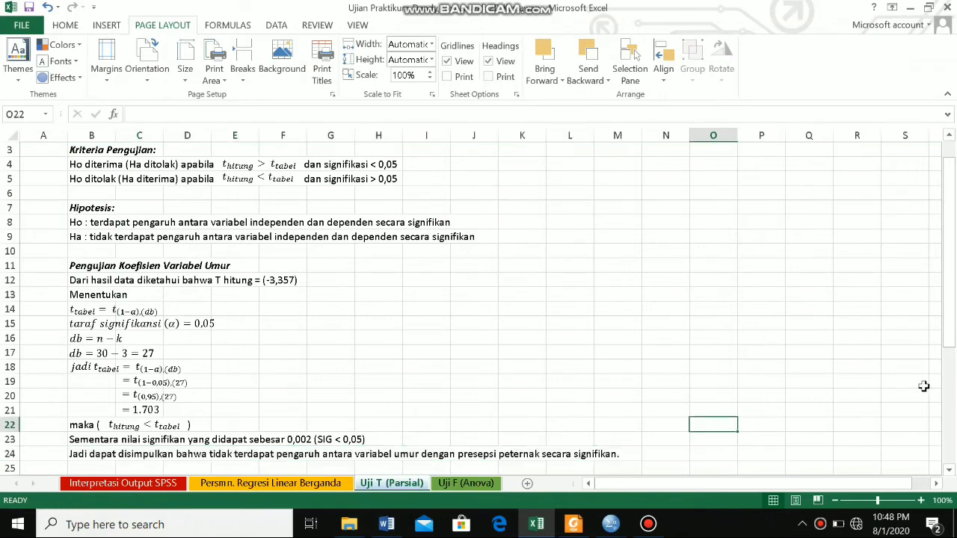
{"action": "left_click_drag", "start_coordinate": [948, 348], "coordinate": [948, 337]}
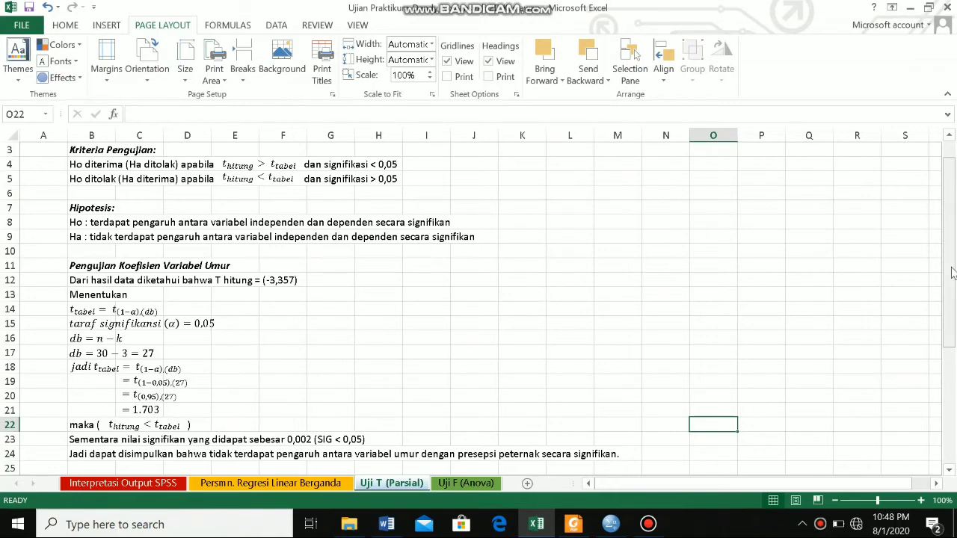
{"action": "left_click_drag", "start_coordinate": [948, 270], "coordinate": [948, 297]}
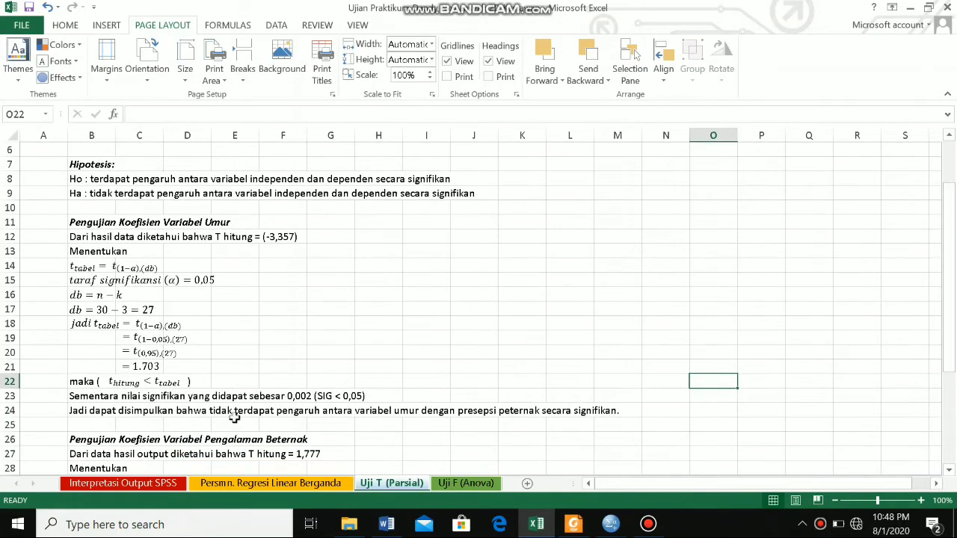
{"action": "left_click", "coordinate": [11, 410]}
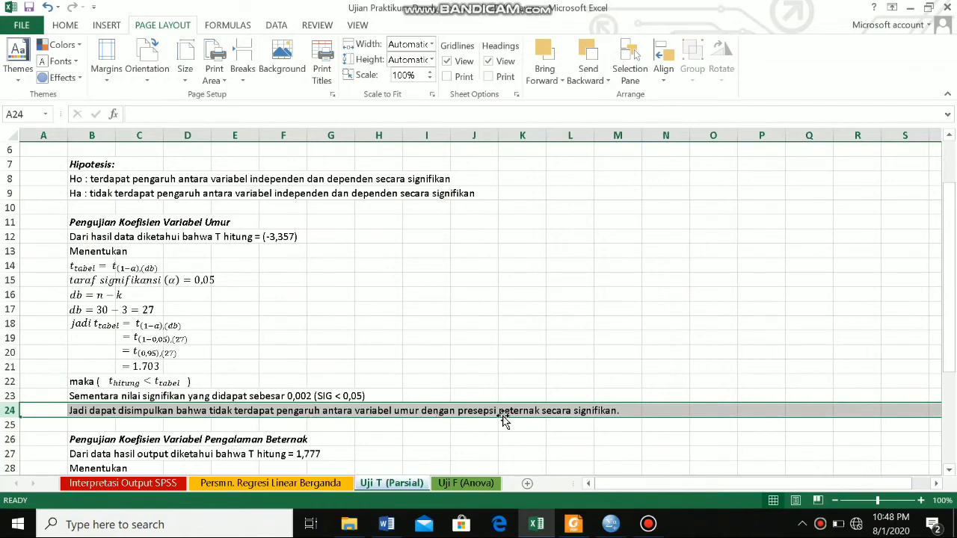
{"action": "left_click", "coordinate": [681, 424]}
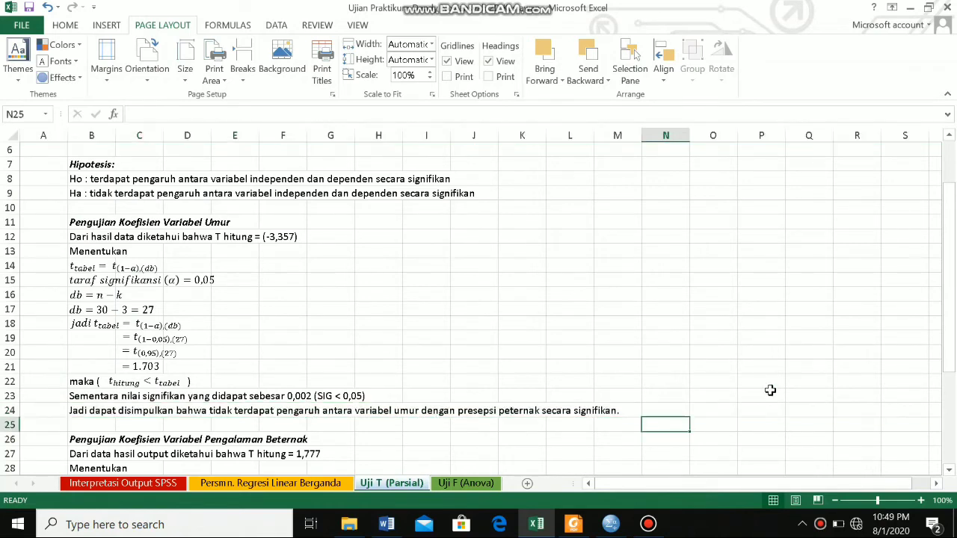
Step: Check the Pengalaman Beternak T hitung in row 27 against the t column of the Coefficients table on the Interpretasi Output SPSS sheet
{"action": "left_click_drag", "start_coordinate": [952, 321], "coordinate": [954, 427]}
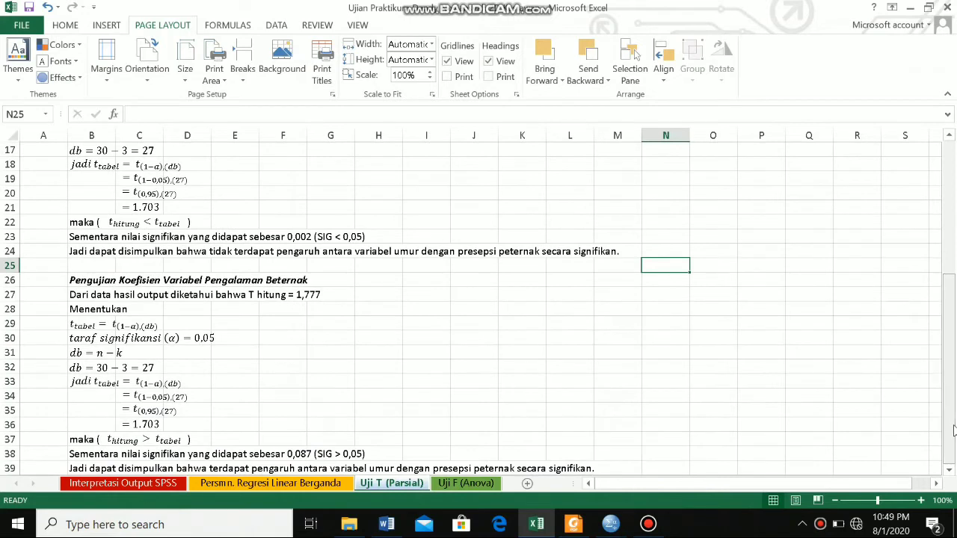
{"action": "left_click", "coordinate": [5, 295]}
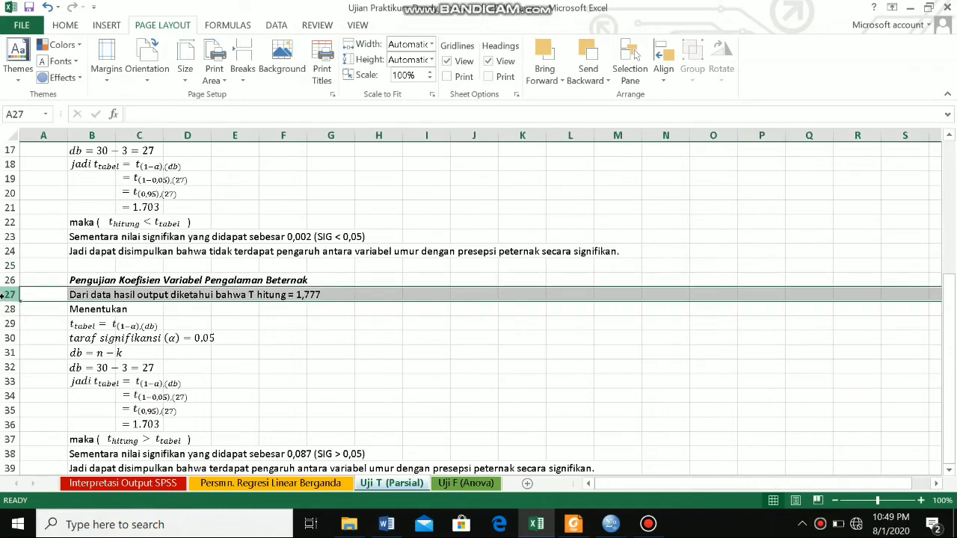
{"action": "left_click", "coordinate": [128, 484]}
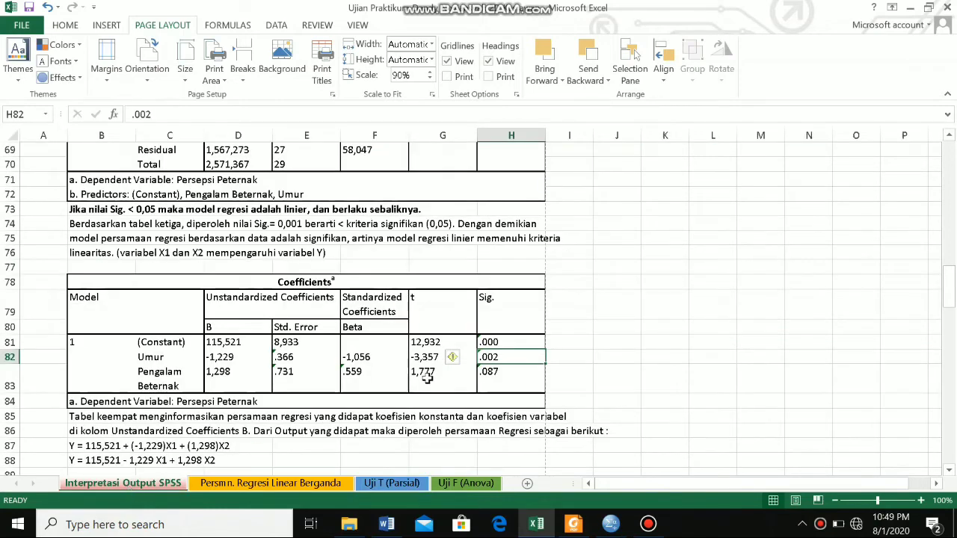
{"action": "left_click", "coordinate": [426, 376]}
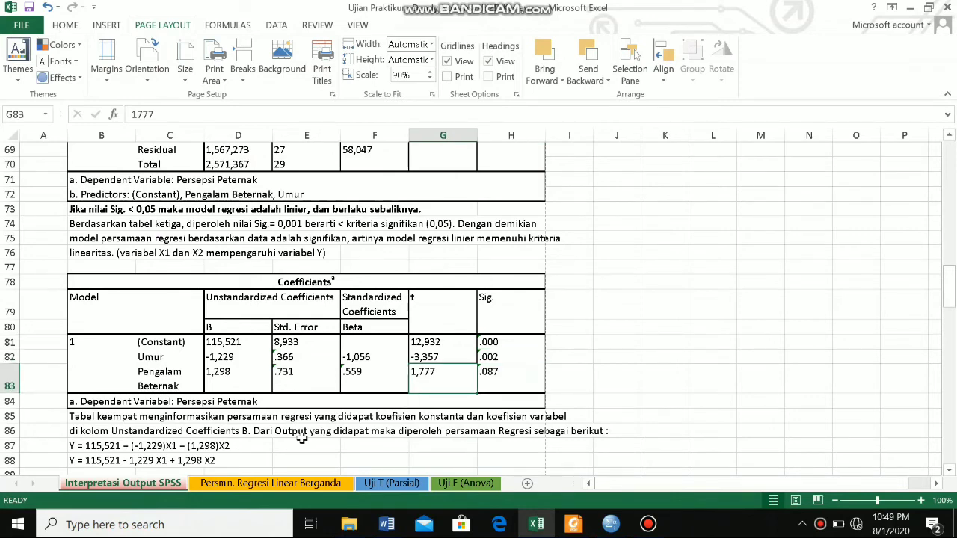
{"action": "left_click", "coordinate": [381, 484]}
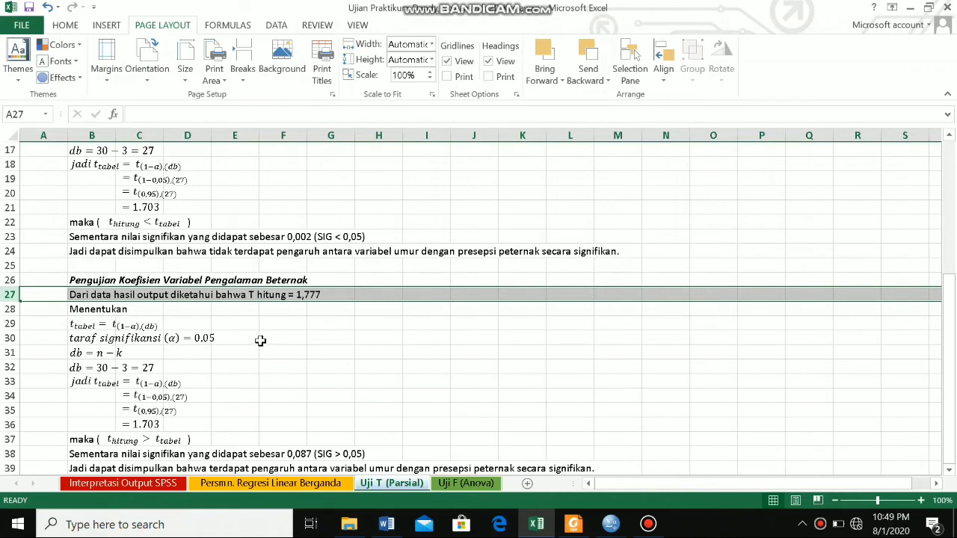
Step: Compare the Pengalaman Beternak T hitung in row 27 with the t tabel calculation in rows 29 to 37
{"action": "left_click", "coordinate": [284, 338]}
{"action": "left_click", "coordinate": [313, 295]}
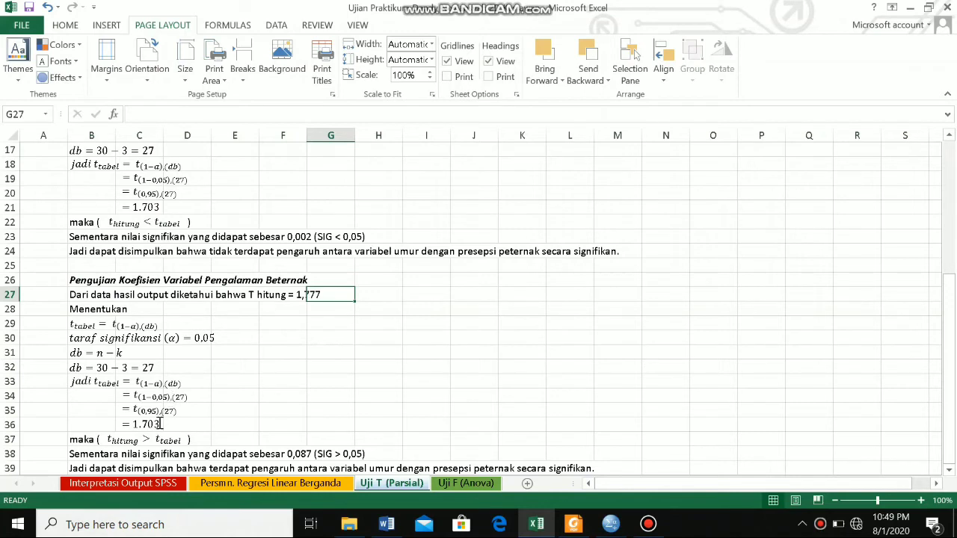
{"action": "left_click", "coordinate": [284, 336]}
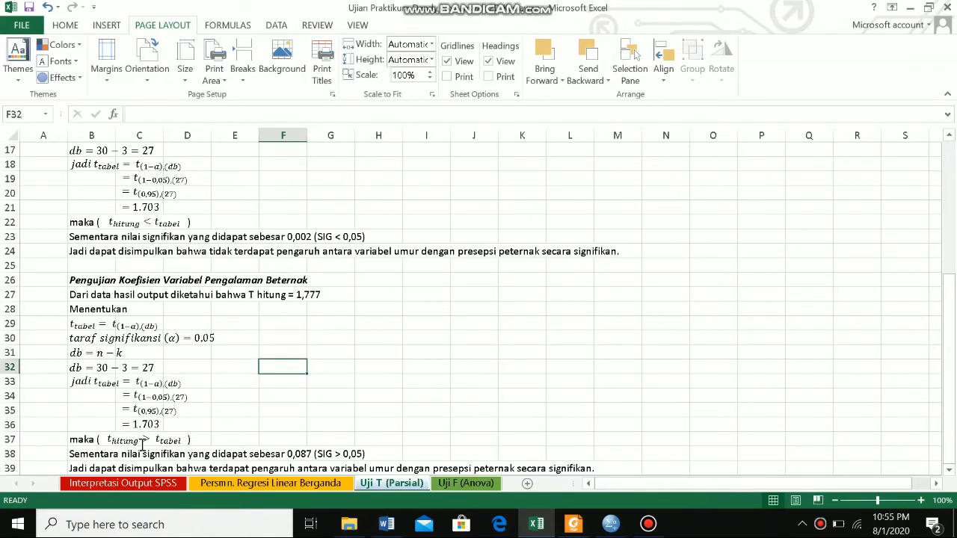
Step: Check the significance value in row 38 against the Pengalaman Beternak Sig. entry in the Coefficients table
{"action": "left_click", "coordinate": [357, 421]}
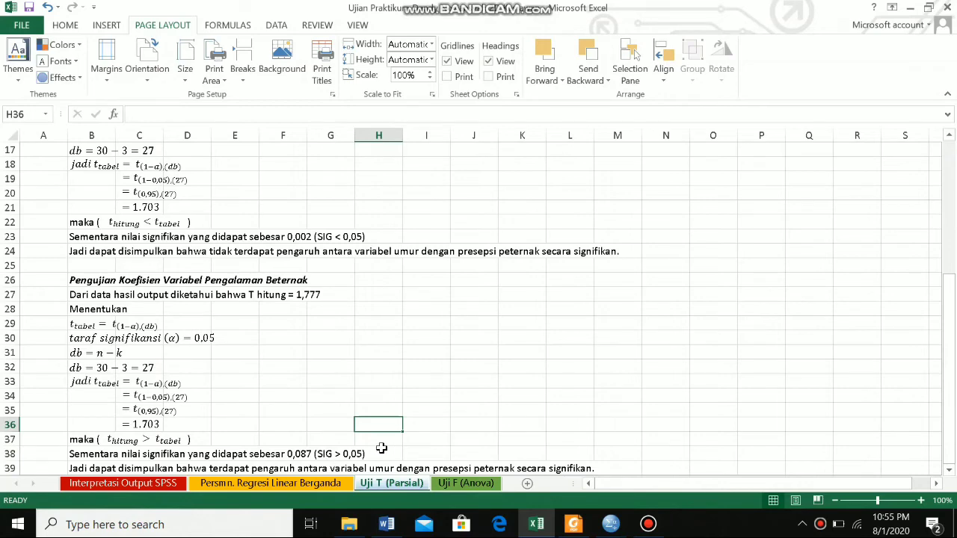
{"action": "left_click", "coordinate": [142, 485]}
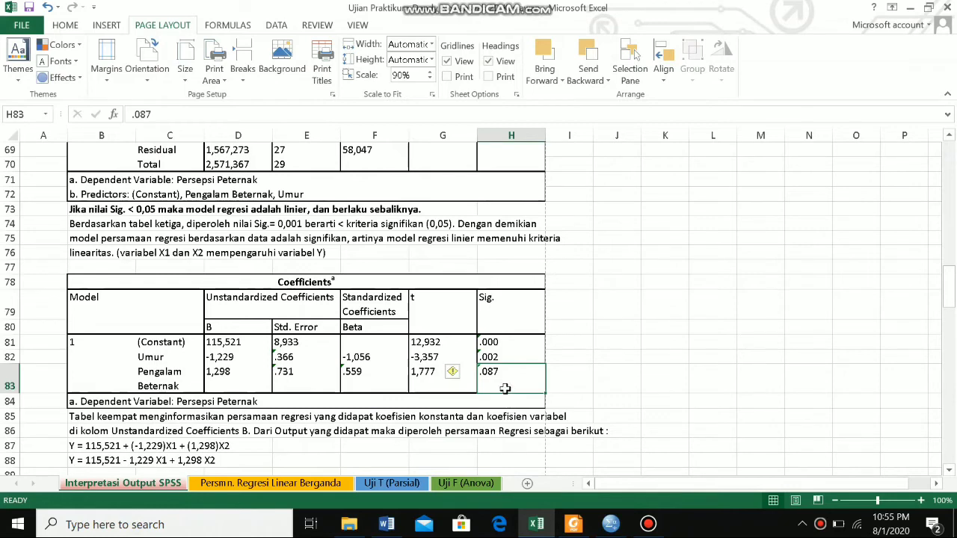
{"action": "left_click", "coordinate": [383, 483]}
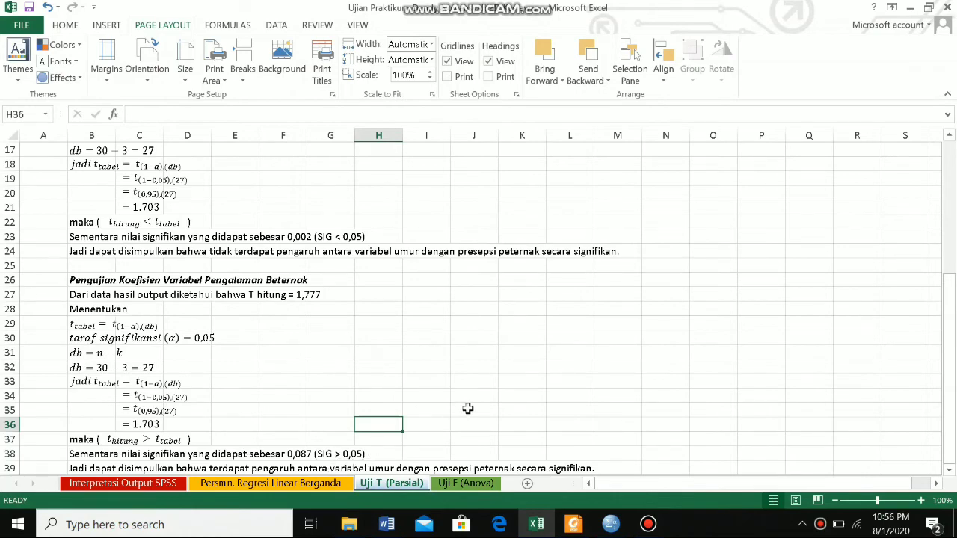
Step: Compare the Ho hypothesis in row 8 with the Pengalaman Beternak conclusion in row 39 of the Uji T (Parsial) sheet
{"action": "left_click_drag", "start_coordinate": [955, 341], "coordinate": [940, 204]}
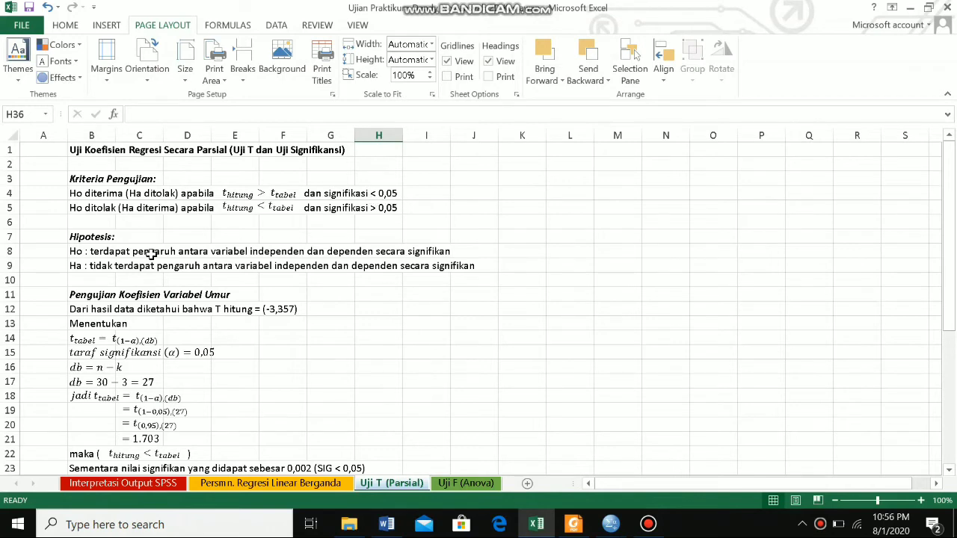
{"action": "left_click", "coordinate": [10, 252]}
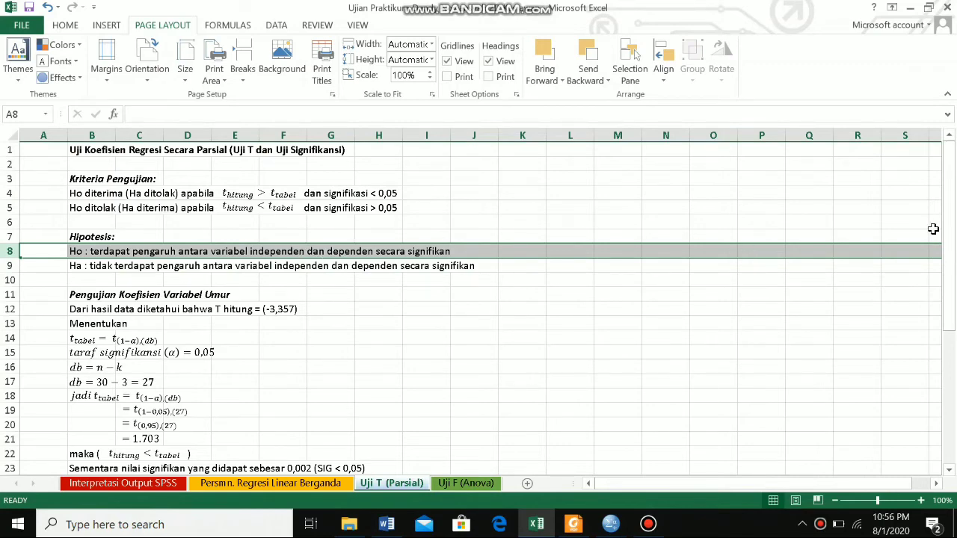
{"action": "left_click_drag", "start_coordinate": [948, 239], "coordinate": [950, 403]}
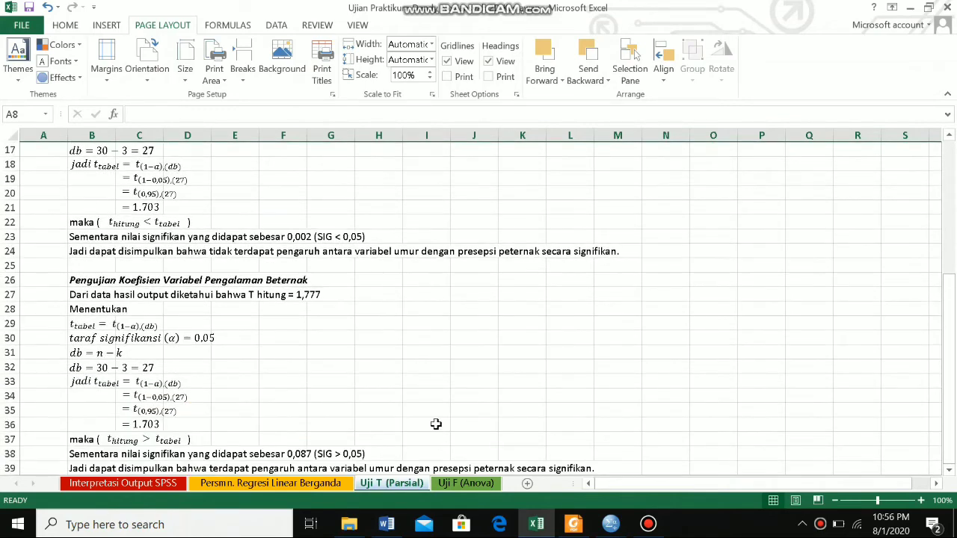
{"action": "left_click", "coordinate": [5, 468]}
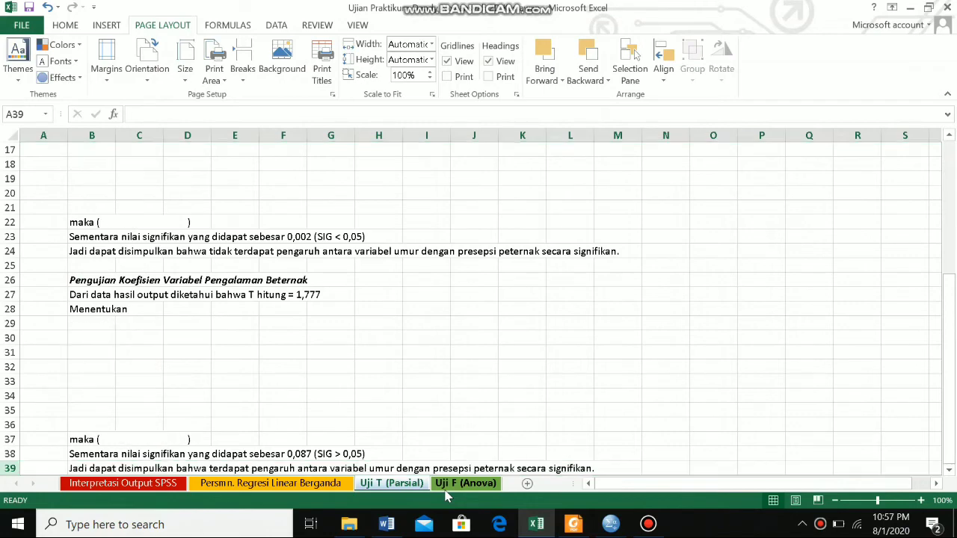
Step: Compare the testing criteria and hypotheses on the Uji F (Anova) sheet with those on the Uji T (Parsial) sheet
{"action": "left_click", "coordinate": [446, 490]}
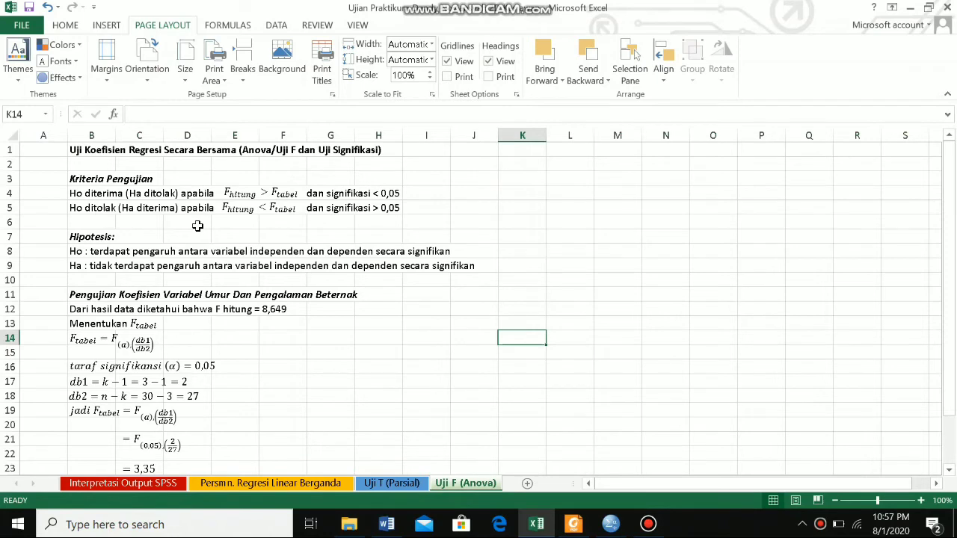
{"action": "left_click", "coordinate": [375, 487]}
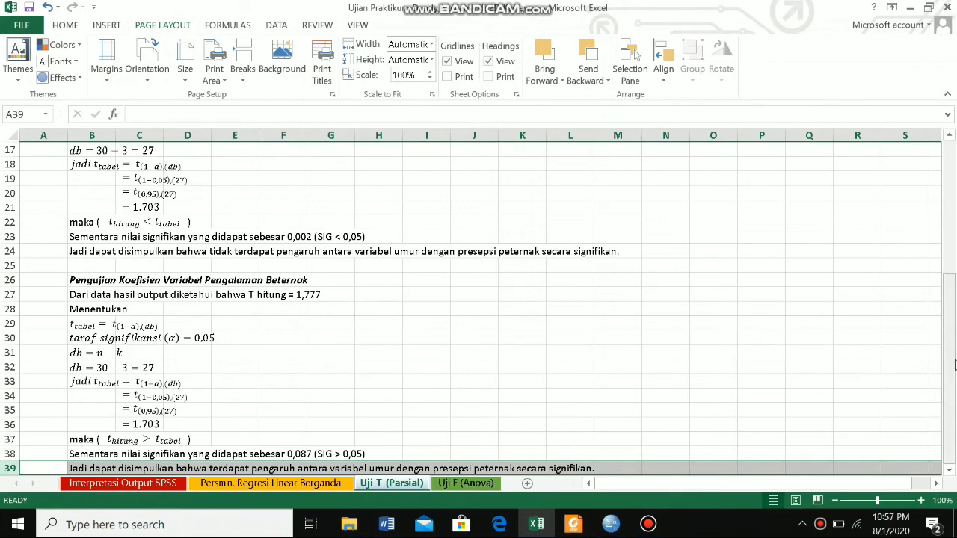
{"action": "left_click_drag", "start_coordinate": [952, 364], "coordinate": [947, 269]}
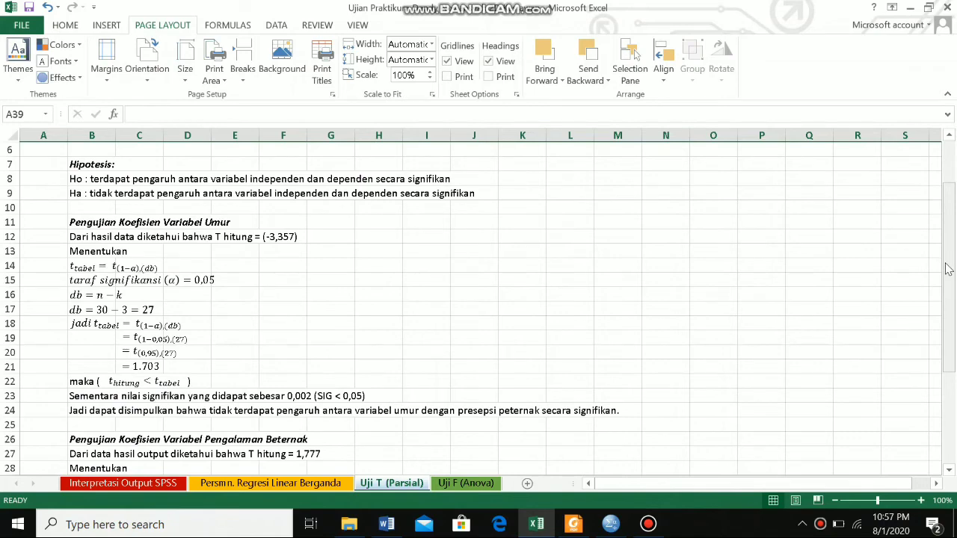
{"action": "left_click_drag", "start_coordinate": [947, 269], "coordinate": [944, 239]}
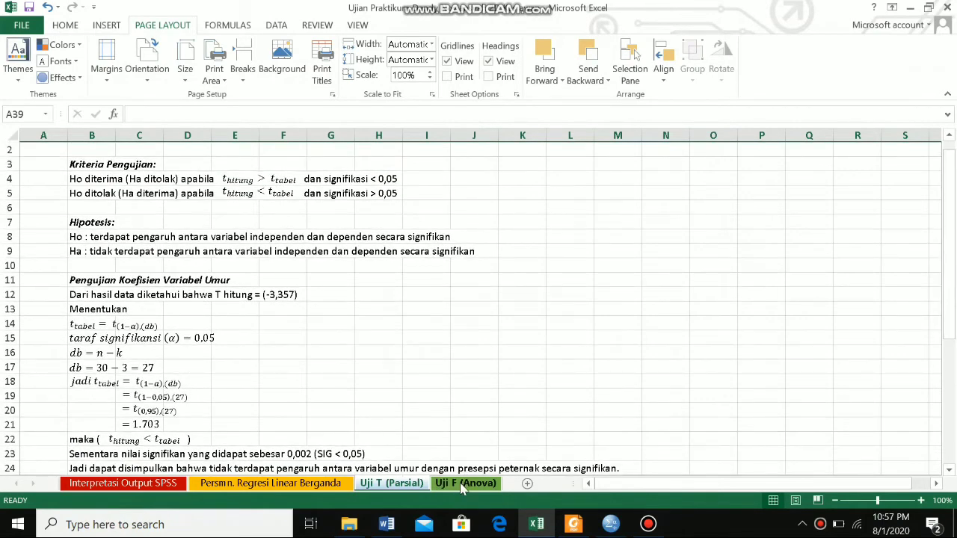
{"action": "left_click", "coordinate": [463, 484]}
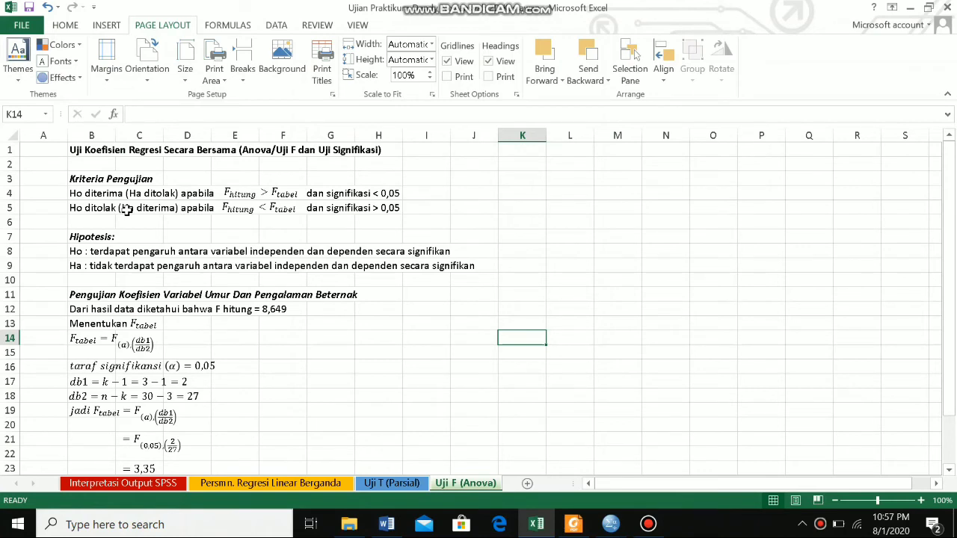
Step: Examine the F test criteria in rows 4 and 5 and the Ho hypothesis in row 8 of the Uji F (Anova) sheet
{"action": "left_click", "coordinate": [9, 193]}
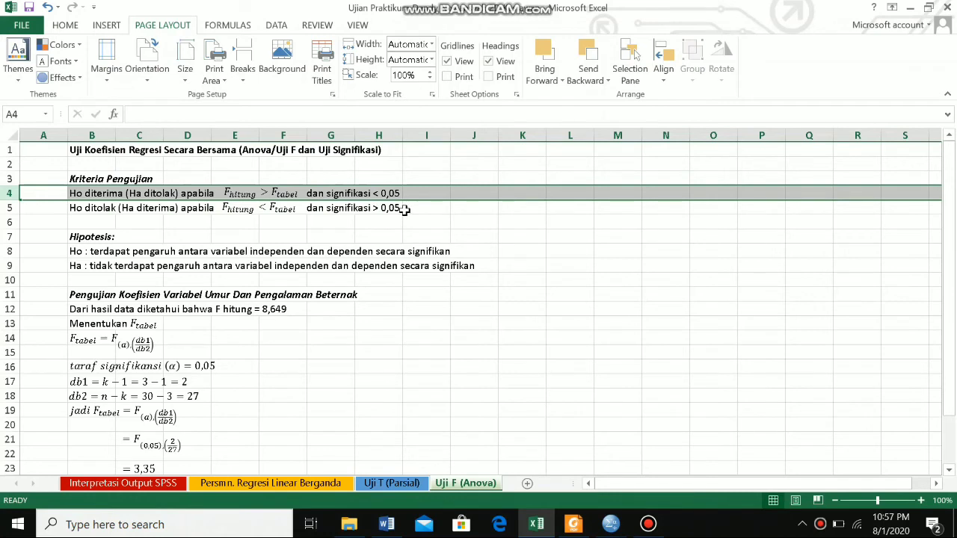
{"action": "left_click", "coordinate": [4, 207]}
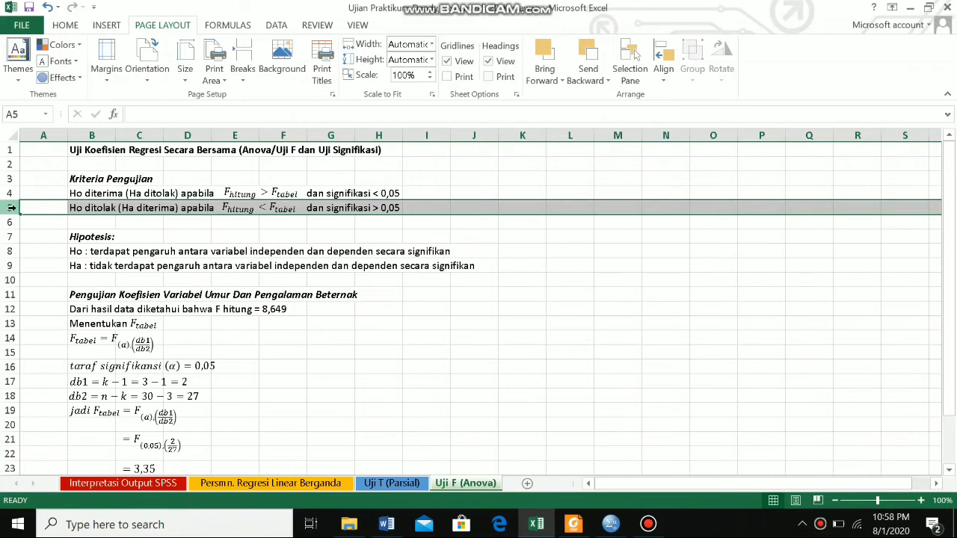
{"action": "left_click", "coordinate": [6, 237]}
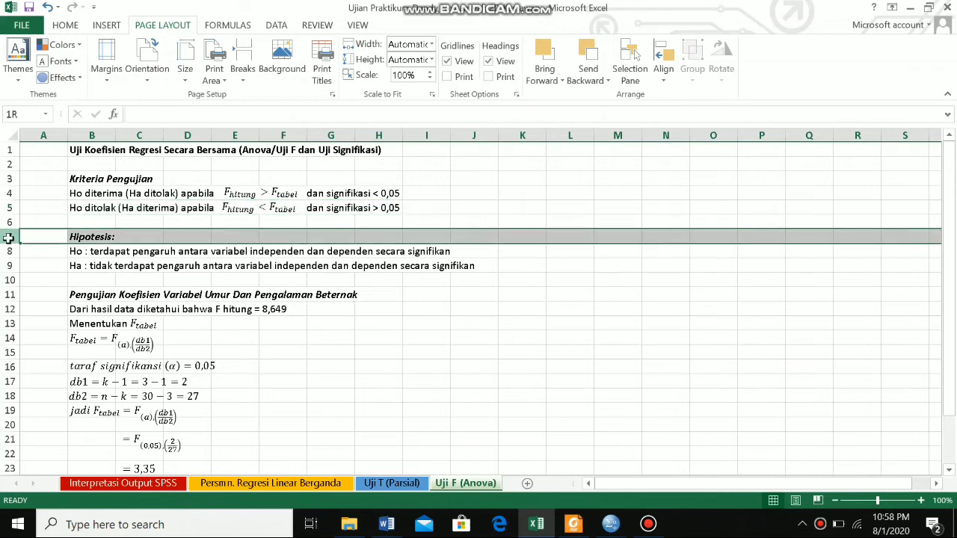
{"action": "left_click", "coordinate": [6, 251]}
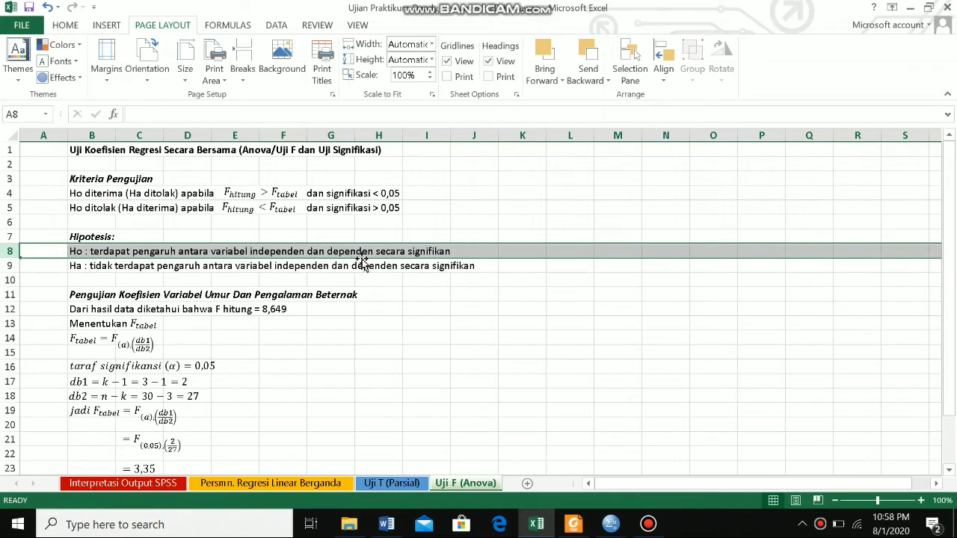
Step: Read the Ha hypothesis in row 9 and check the Regression F value in the ANOVA table of the Interpretasi Output SPSS sheet
{"action": "left_click", "coordinate": [7, 265]}
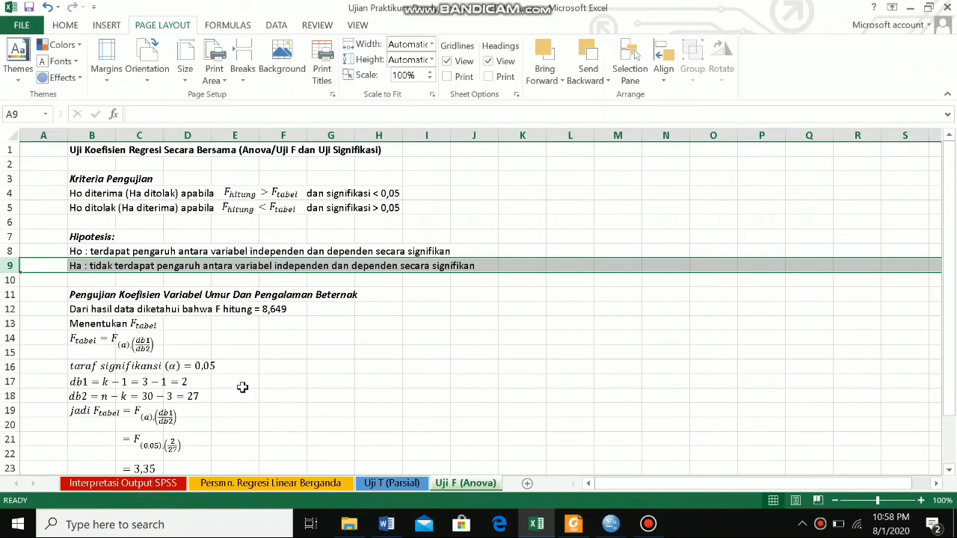
{"action": "left_click", "coordinate": [142, 484]}
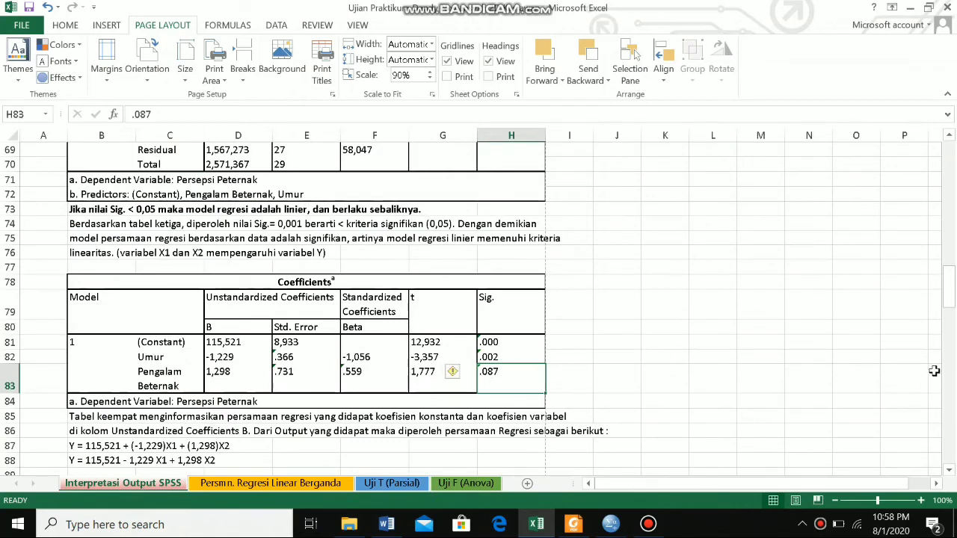
{"action": "left_click_drag", "start_coordinate": [949, 309], "coordinate": [949, 296]}
{"action": "left_click", "coordinate": [447, 198]}
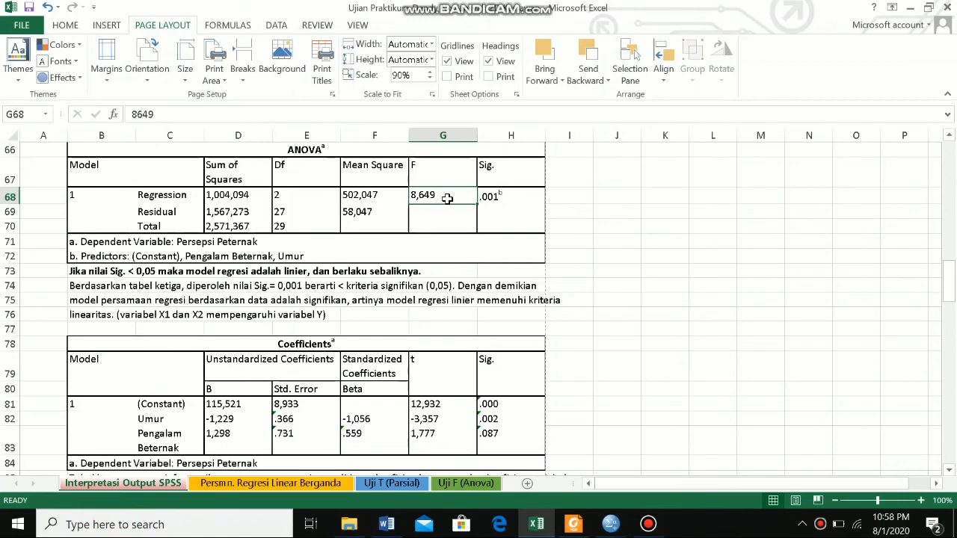
{"action": "left_click", "coordinate": [447, 485]}
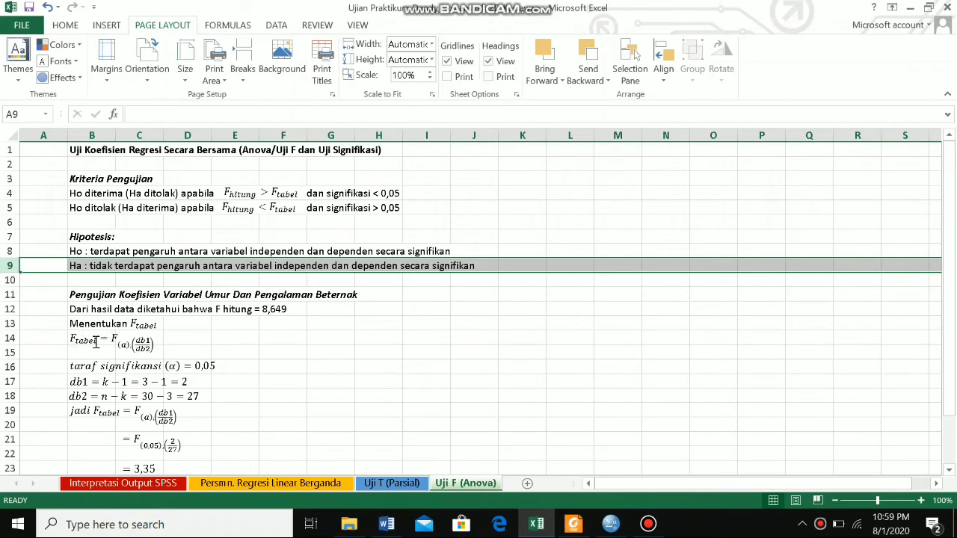
Step: Examine the F table formula in row 14 and the db1 and db2 calculations in rows 17 and 18 of the Uji F (Anova) sheet
{"action": "left_click", "coordinate": [12, 338]}
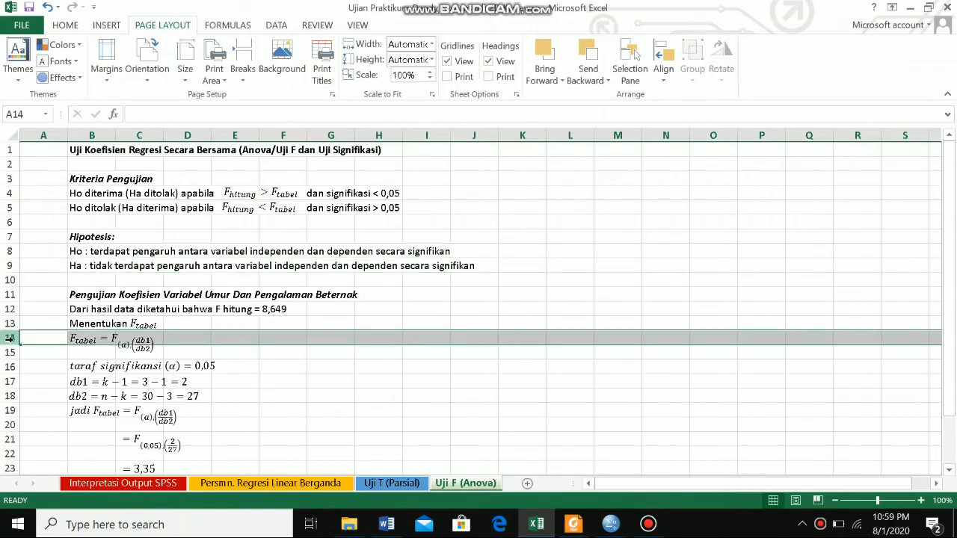
{"action": "left_click", "coordinate": [219, 365]}
{"action": "left_click", "coordinate": [305, 359]}
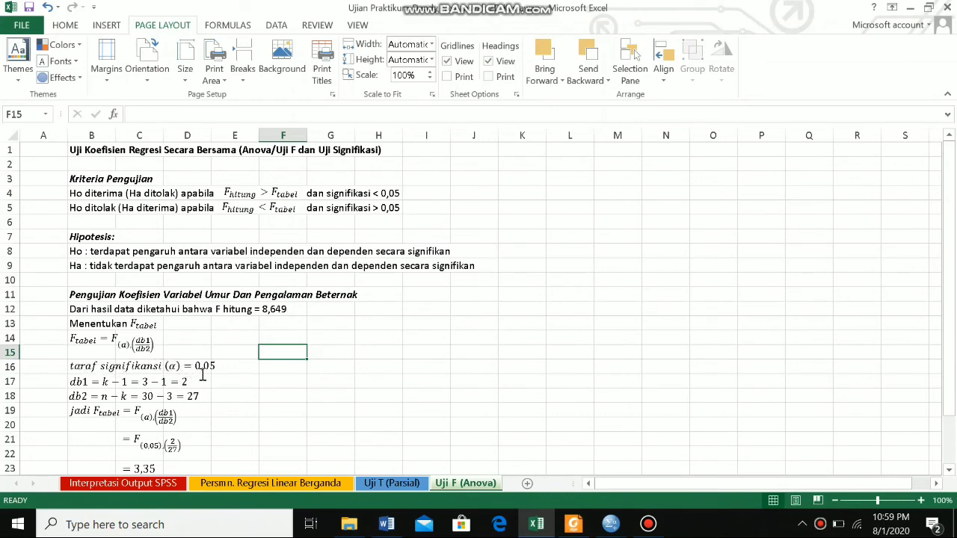
{"action": "left_click", "coordinate": [6, 381]}
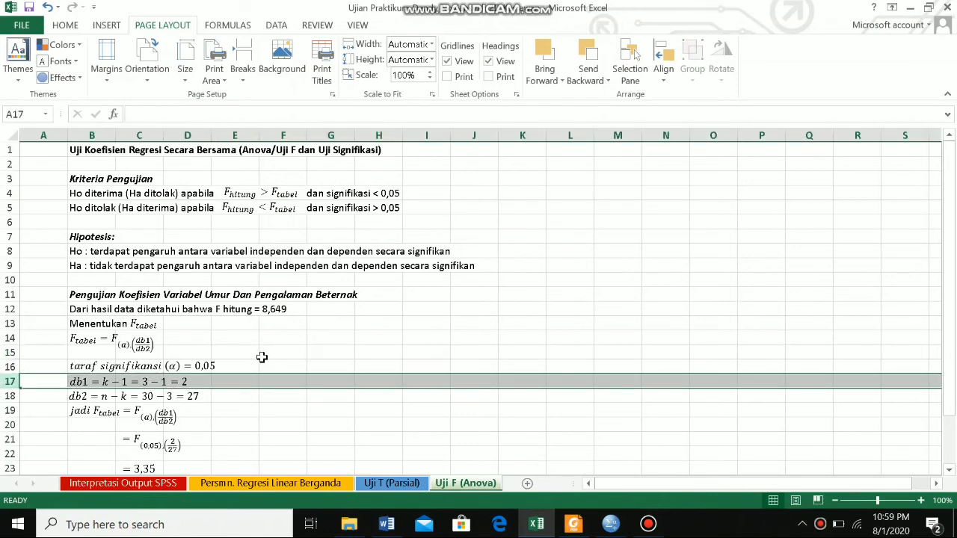
{"action": "left_click", "coordinate": [263, 358]}
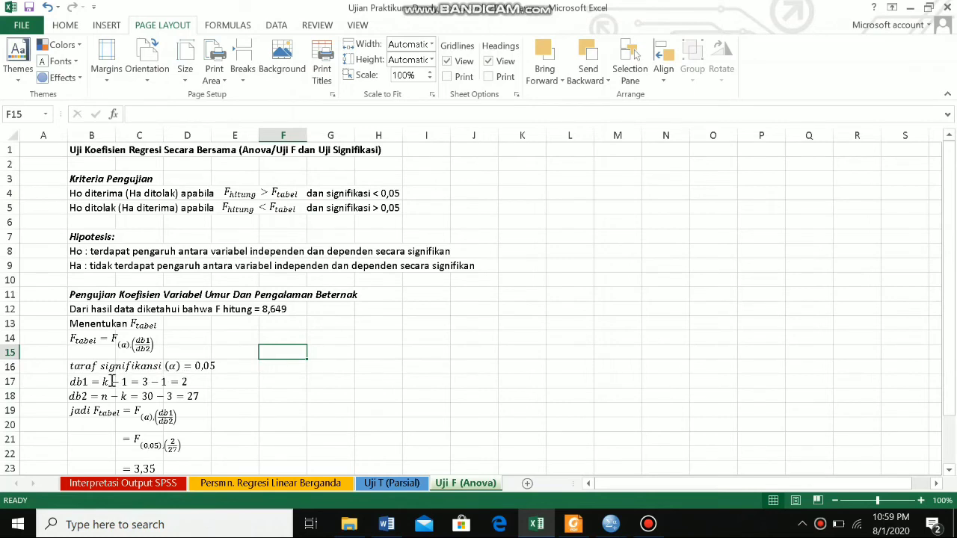
{"action": "left_click", "coordinate": [11, 396]}
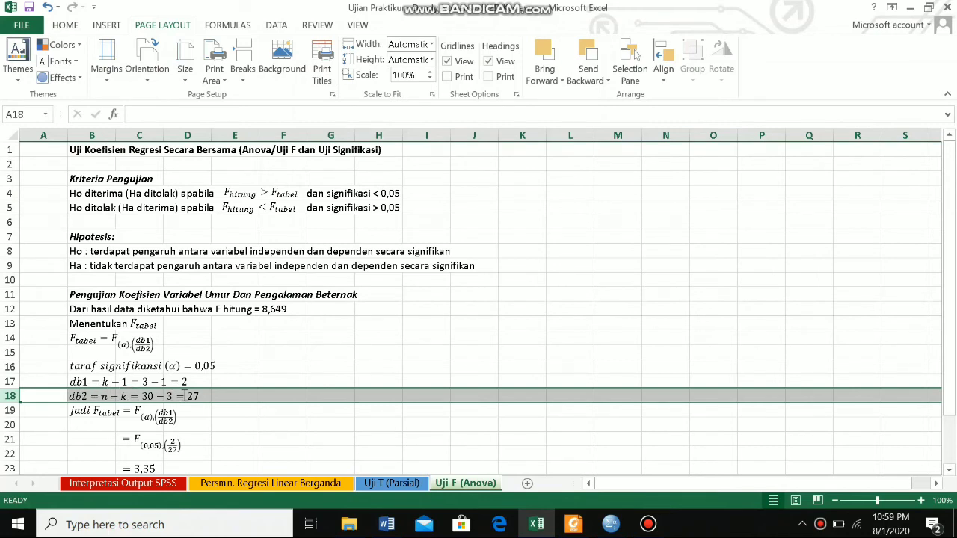
{"action": "left_click", "coordinate": [271, 364]}
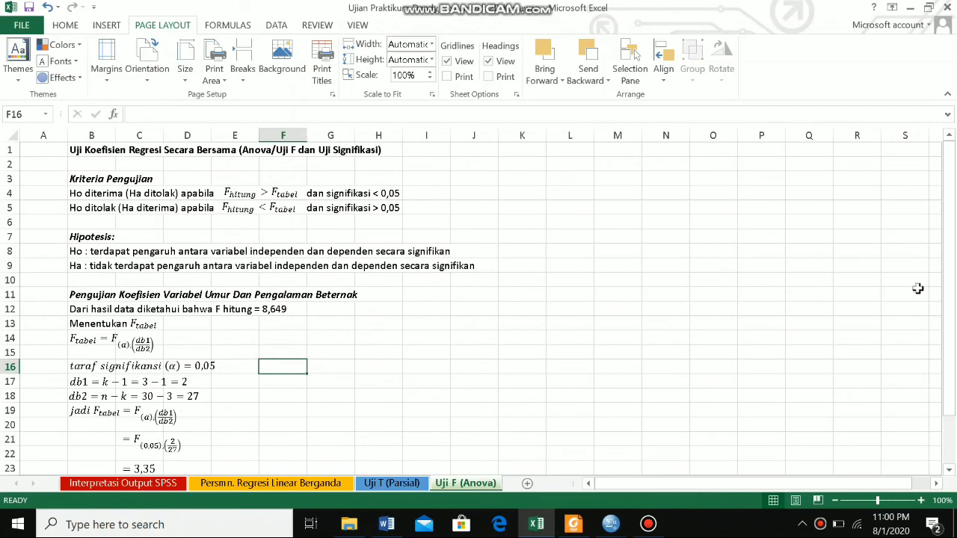
Step: Look up the critical F value for N1 = 2 and N2 = 27 in tabel-f-0-05.pdf in Foxit Reader, then return to Excel
{"action": "left_click_drag", "start_coordinate": [952, 291], "coordinate": [954, 338]}
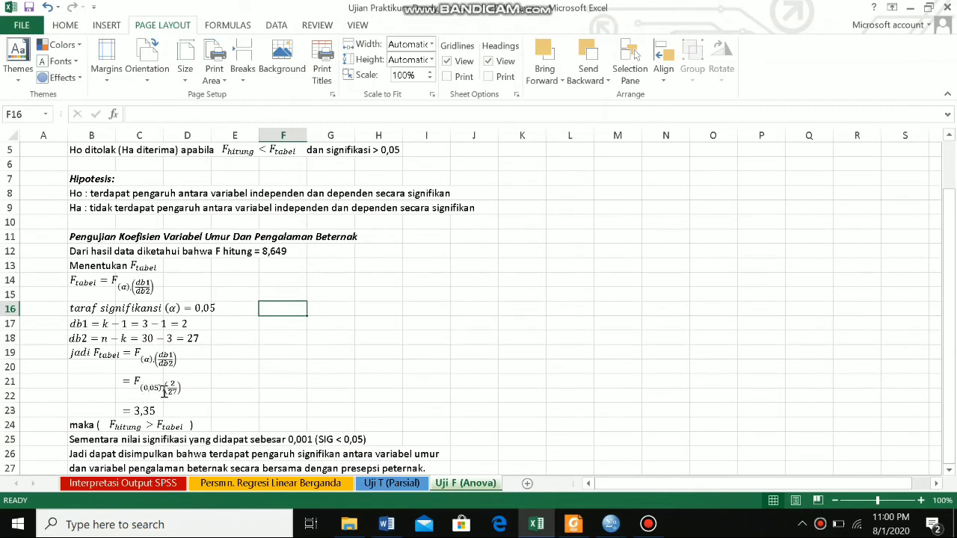
{"action": "left_click", "coordinate": [181, 396]}
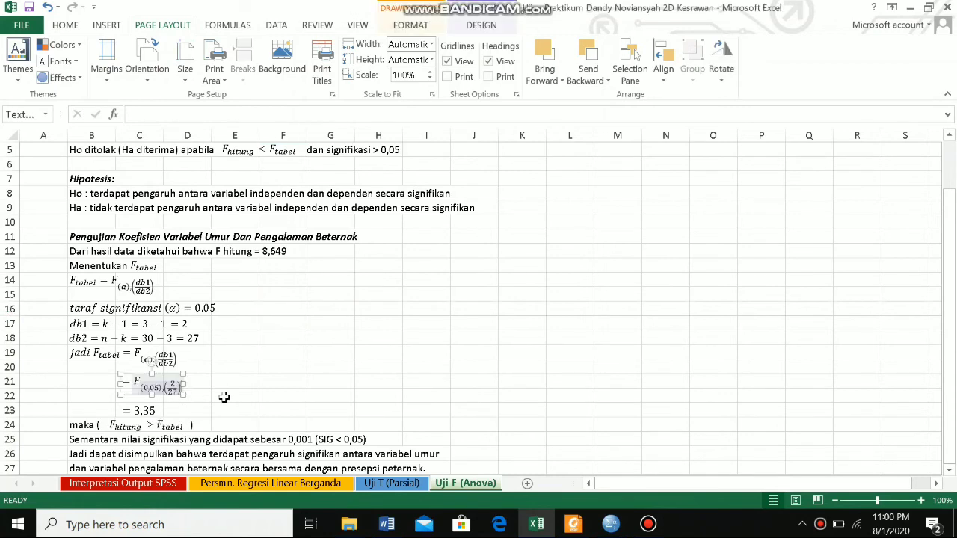
{"action": "left_click", "coordinate": [223, 398]}
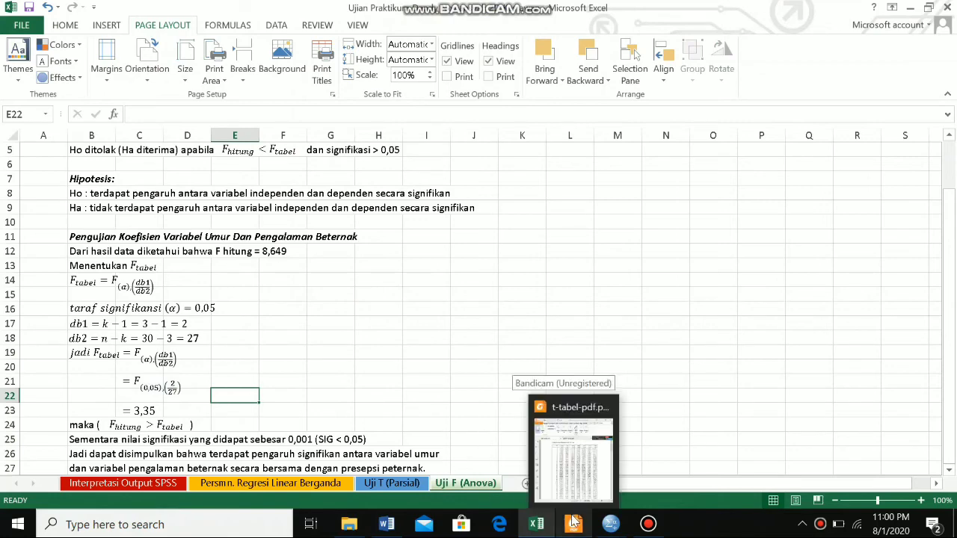
{"action": "left_click", "coordinate": [579, 470]}
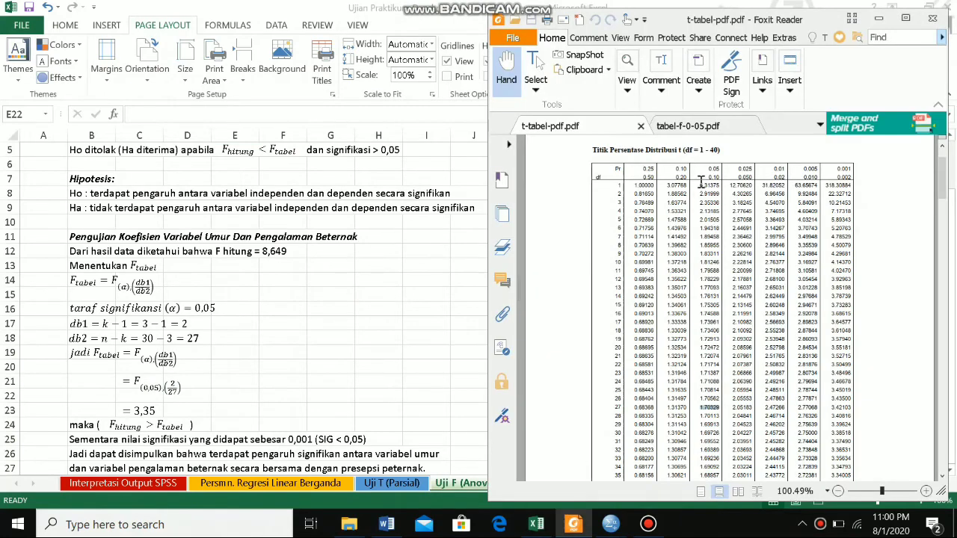
{"action": "left_click", "coordinate": [701, 127]}
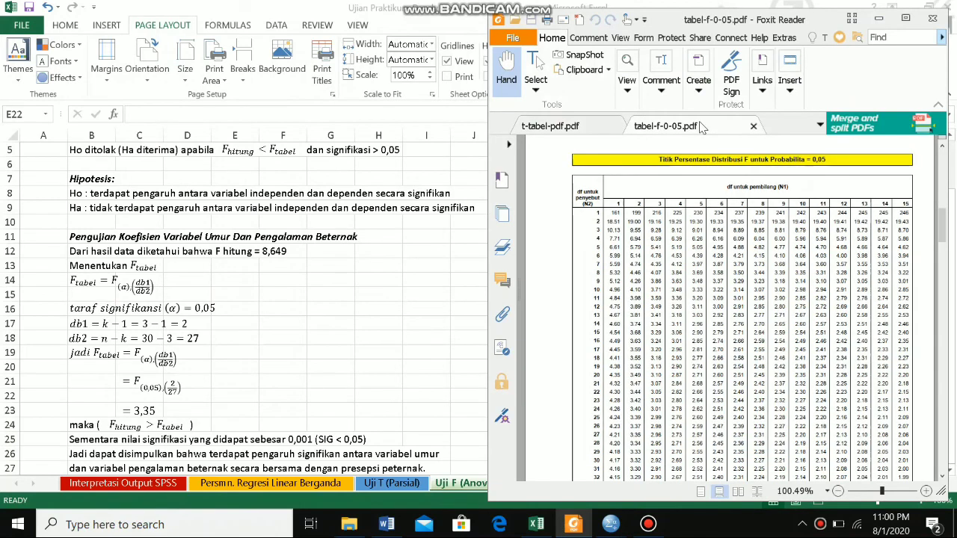
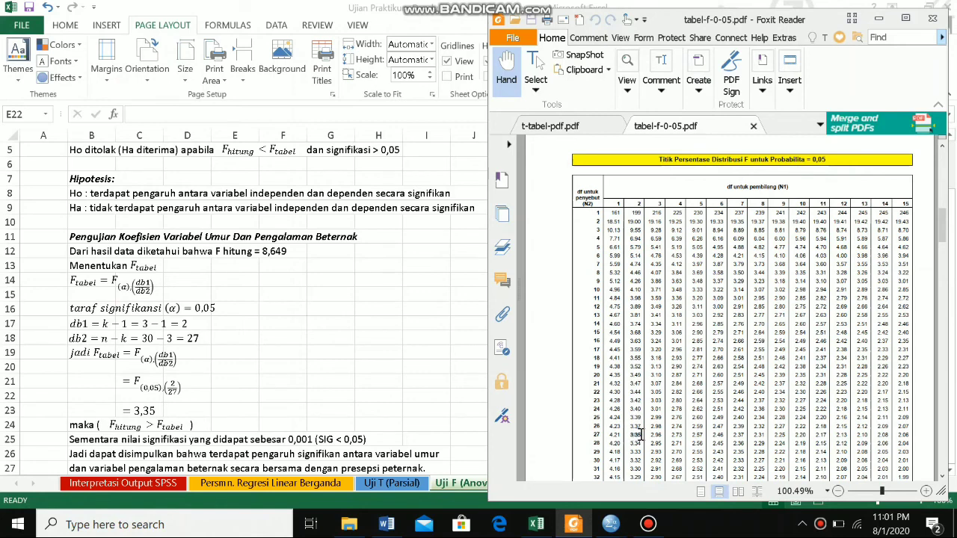
{"action": "left_click_drag", "start_coordinate": [640, 435], "coordinate": [641, 438]}
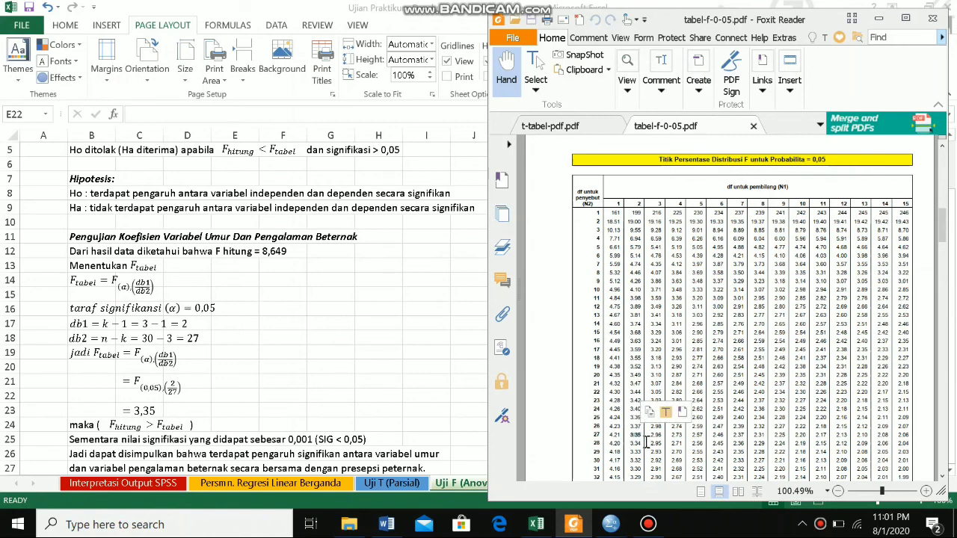
{"action": "left_click", "coordinate": [252, 398]}
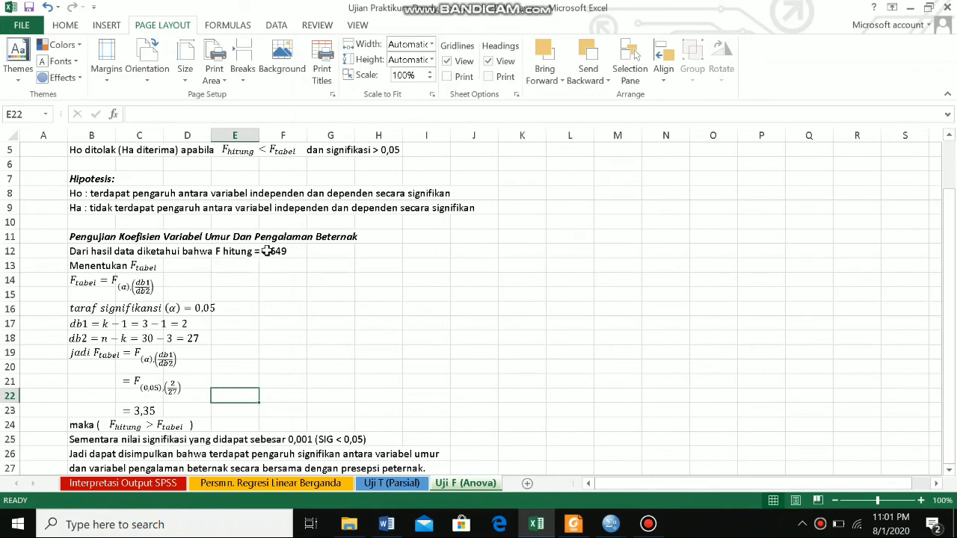
Step: Compare the F hitung and F tabel comparison in row 24 with the Ho acceptance criterion in row 4
{"action": "left_click", "coordinate": [262, 297]}
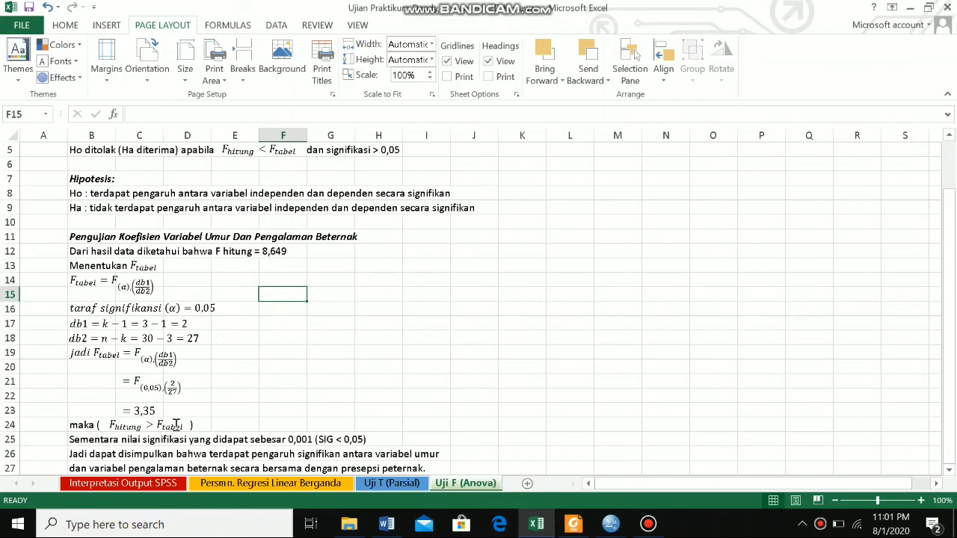
{"action": "left_click_drag", "start_coordinate": [952, 259], "coordinate": [950, 215]}
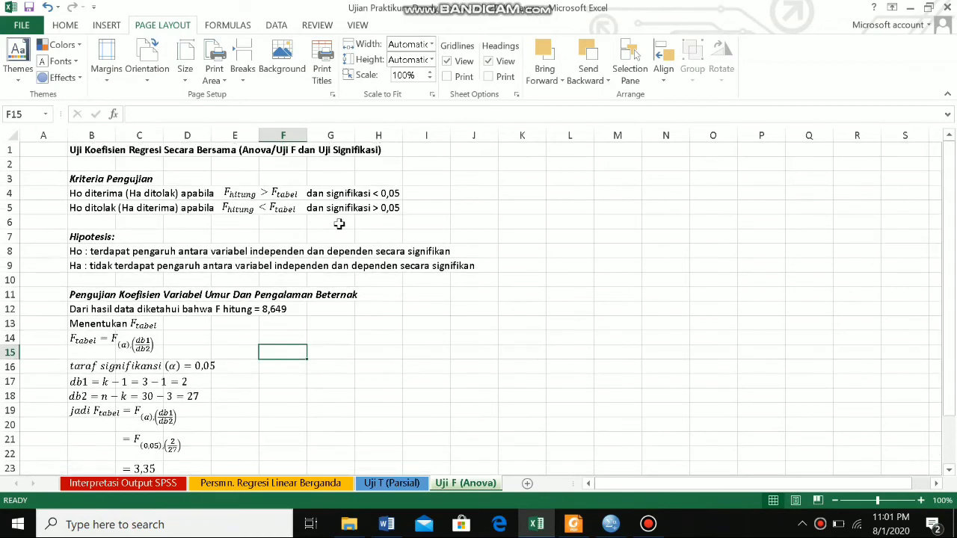
{"action": "left_click", "coordinate": [7, 193]}
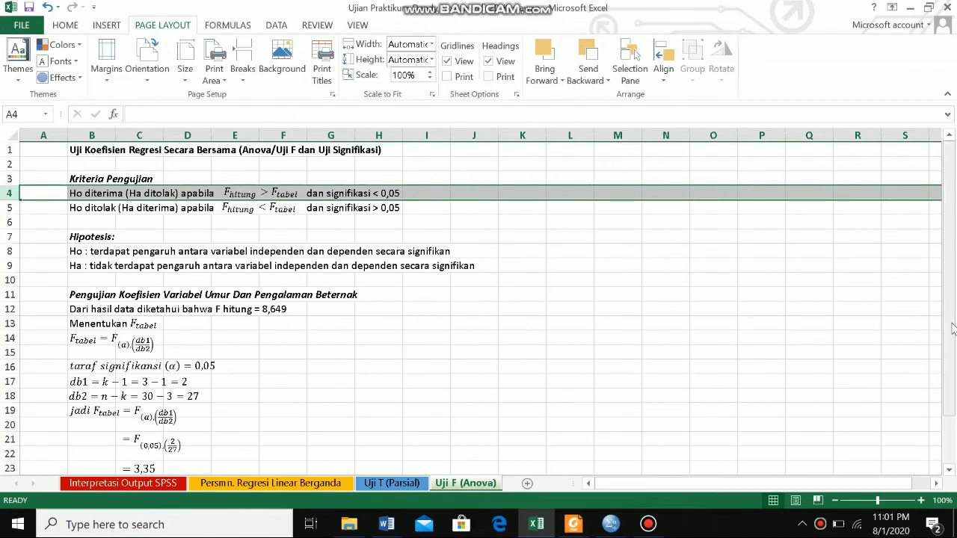
{"action": "left_click_drag", "start_coordinate": [951, 329], "coordinate": [952, 404]}
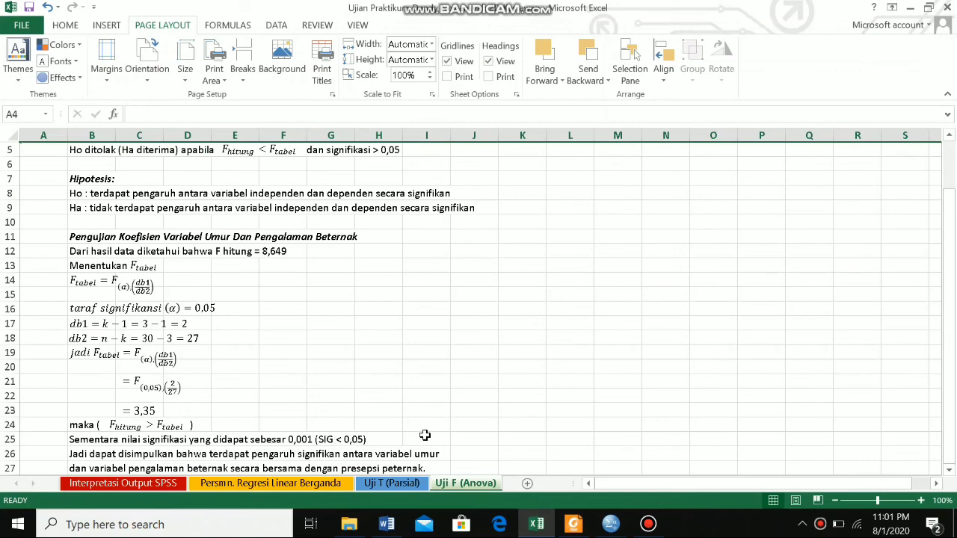
Step: Check the significance value in row 25 against the Regression Sig. entry in the ANOVA table of the Interpretasi Output SPSS sheet
{"action": "left_click", "coordinate": [123, 483]}
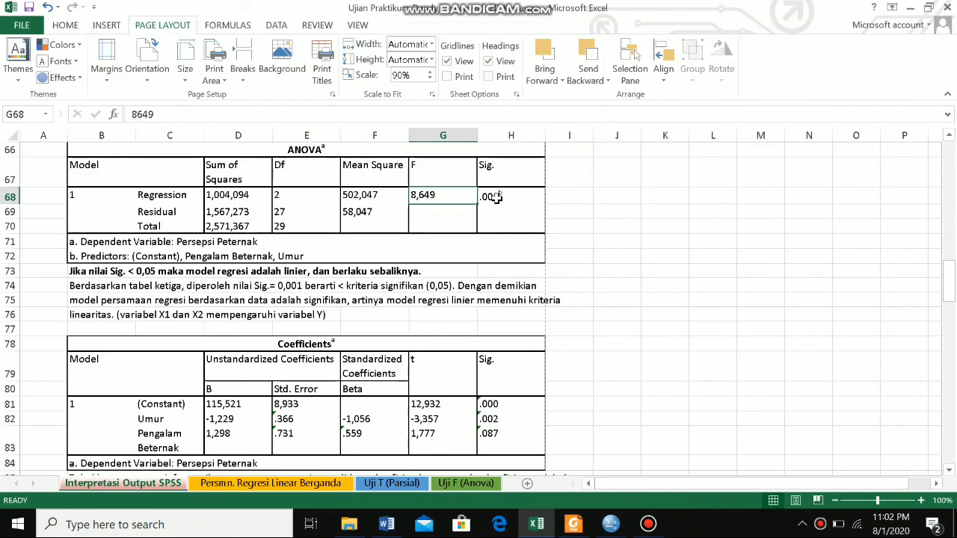
{"action": "left_click", "coordinate": [441, 485]}
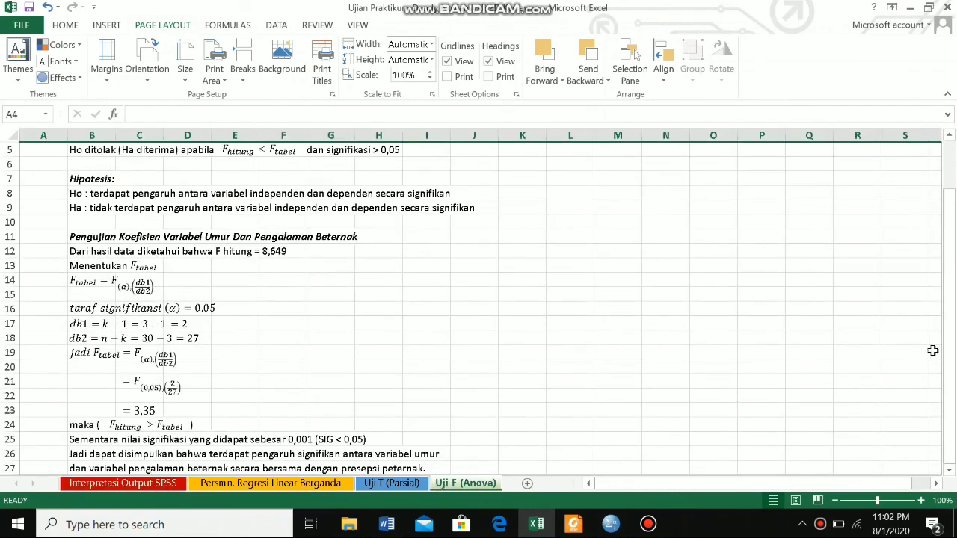
{"action": "left_click", "coordinate": [949, 354]}
Step: Read the simultaneous F test conclusion in rows 26 and 27 of the Uji F (Anova) sheet
{"action": "left_click", "coordinate": [6, 454]}
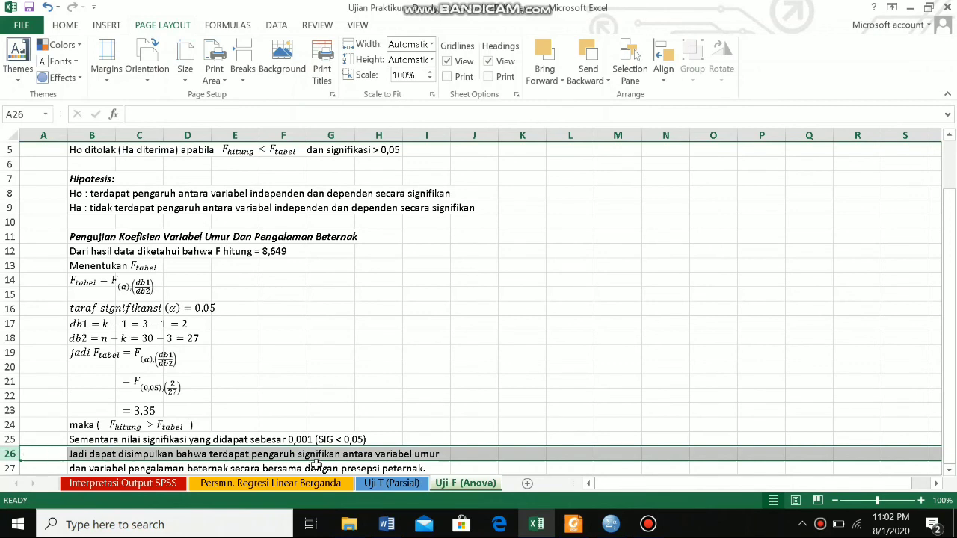
{"action": "left_click", "coordinate": [454, 443]}
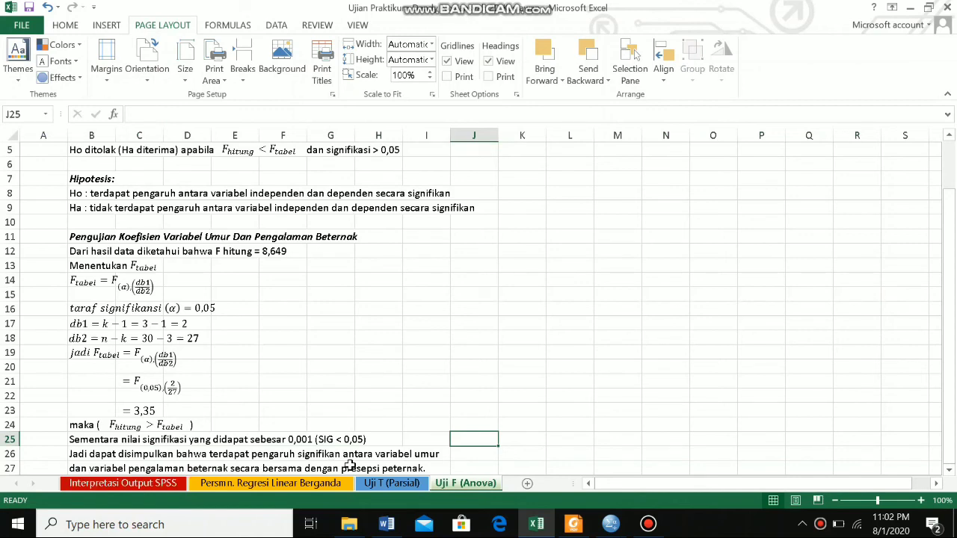
{"action": "left_click", "coordinate": [441, 468]}
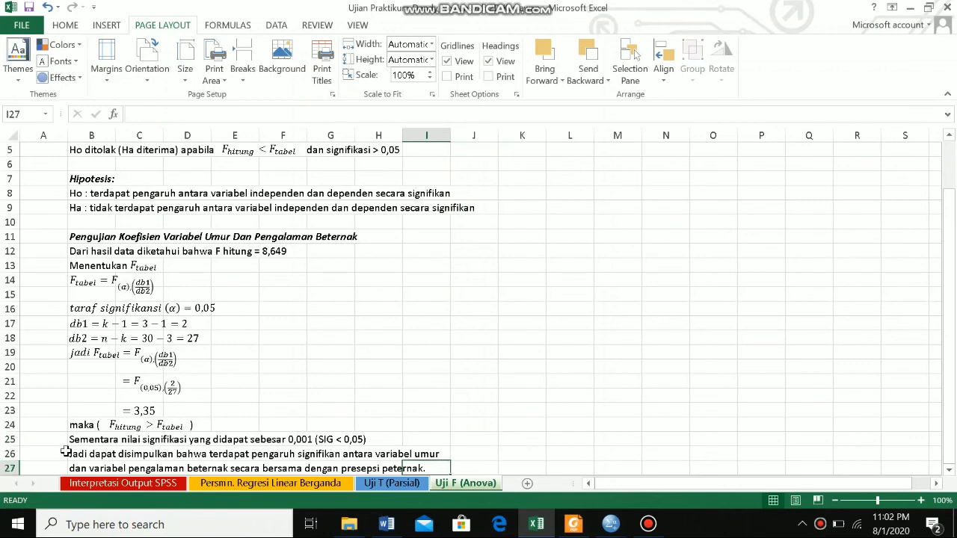
{"action": "left_click_drag", "start_coordinate": [63, 451], "coordinate": [450, 467]}
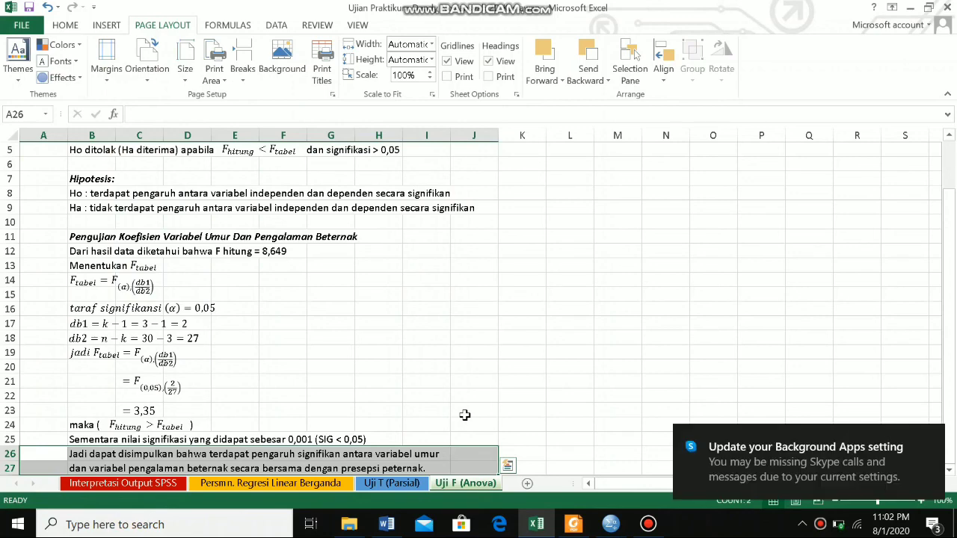
{"action": "left_click", "coordinate": [574, 352]}
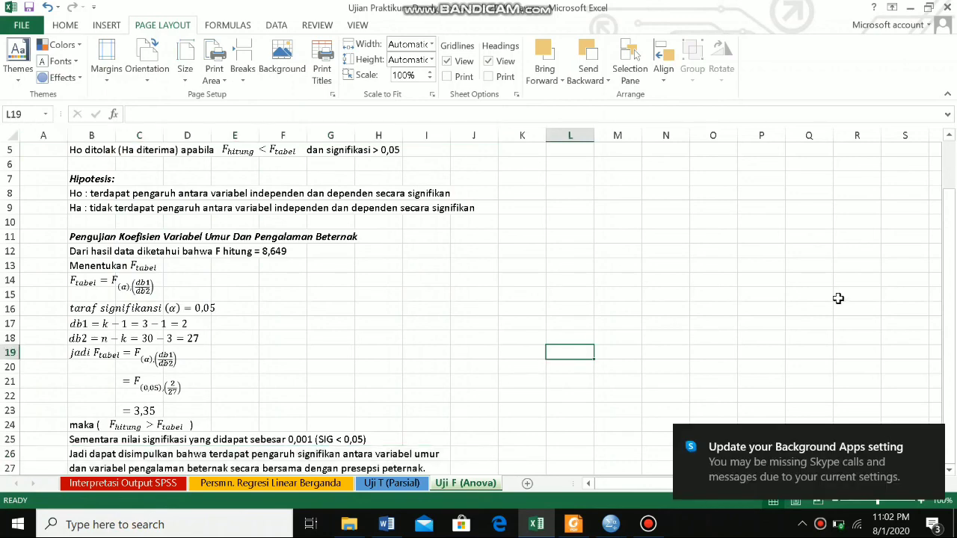
Step: Review all four sheets in order, from Interpretasi Output SPSS through to Uji F (Anova)
{"action": "left_click_drag", "start_coordinate": [948, 328], "coordinate": [938, 208]}
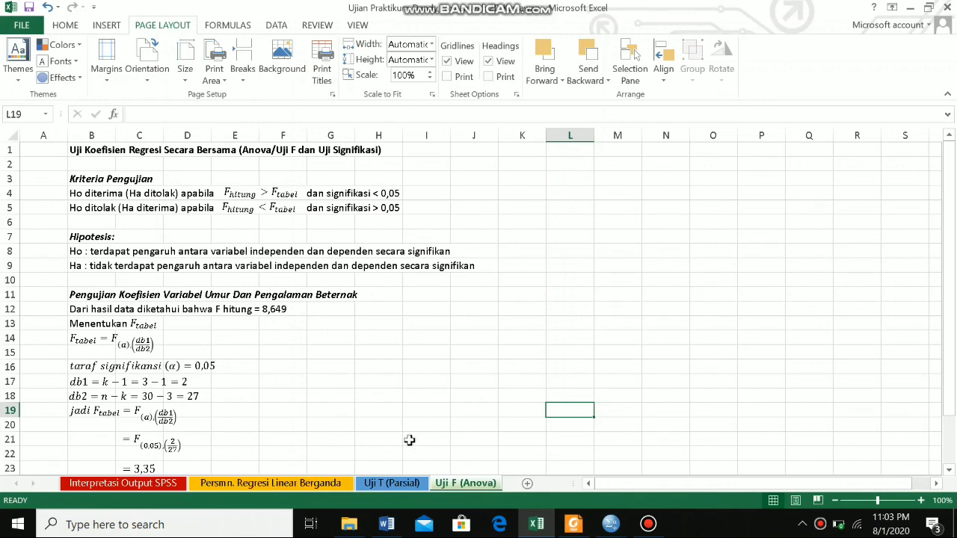
{"action": "left_click", "coordinate": [537, 407]}
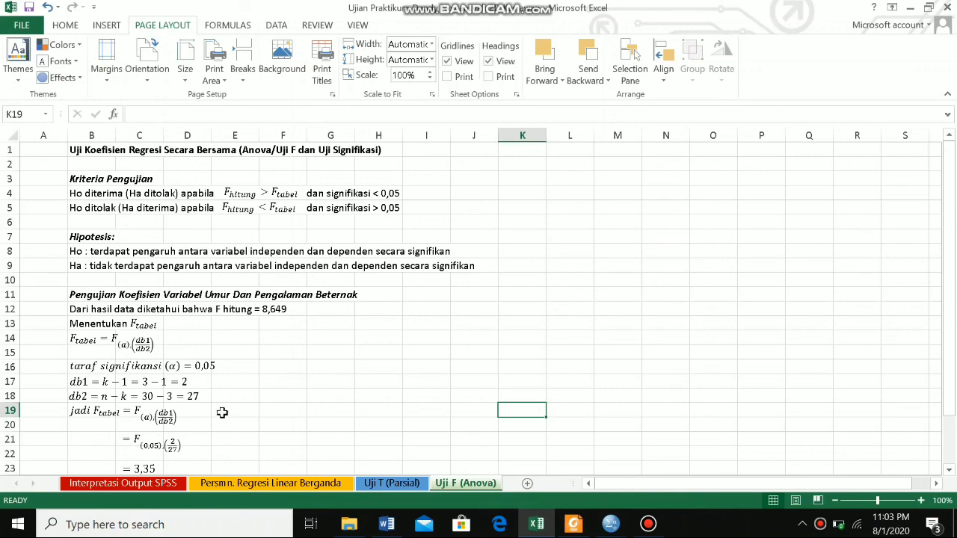
{"action": "left_click", "coordinate": [139, 486]}
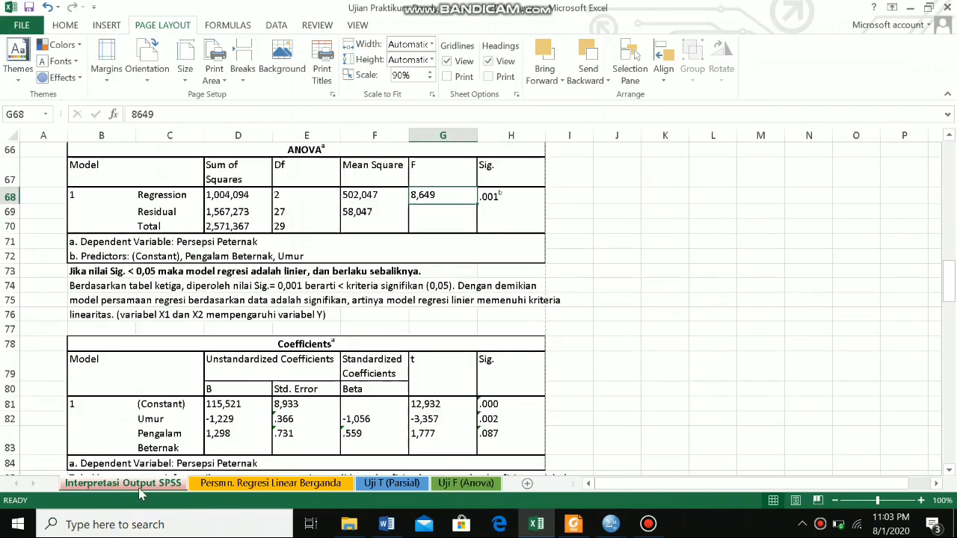
{"action": "left_click", "coordinate": [254, 484]}
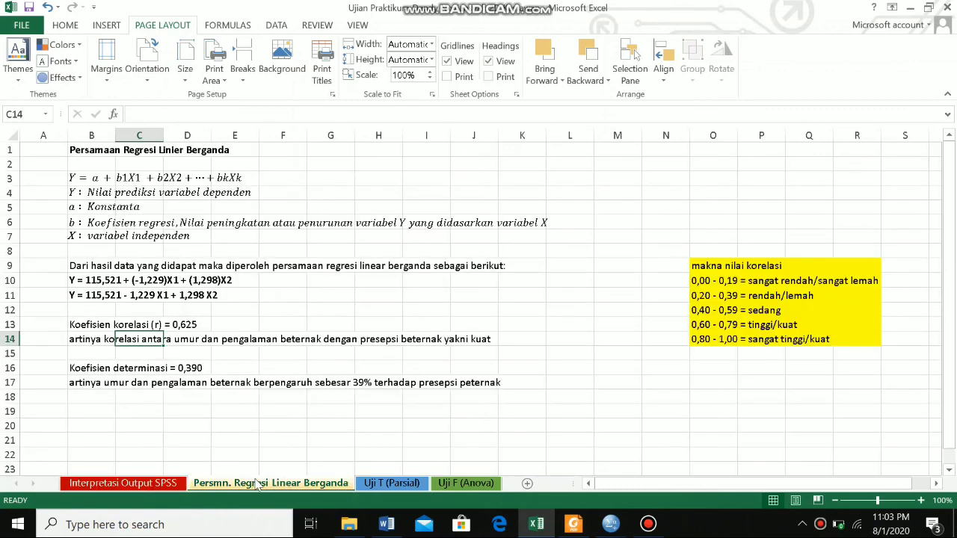
{"action": "left_click", "coordinate": [366, 484]}
{"action": "left_click", "coordinate": [481, 485]}
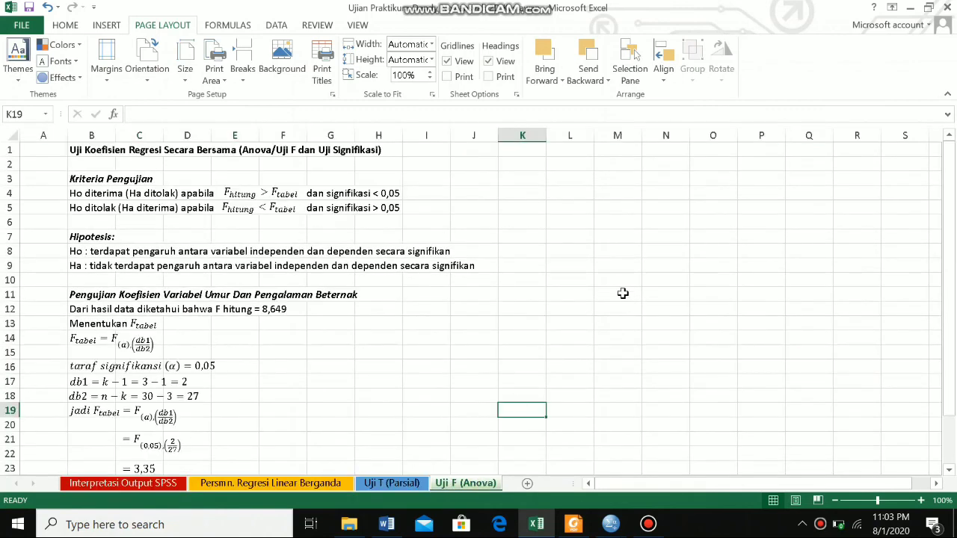